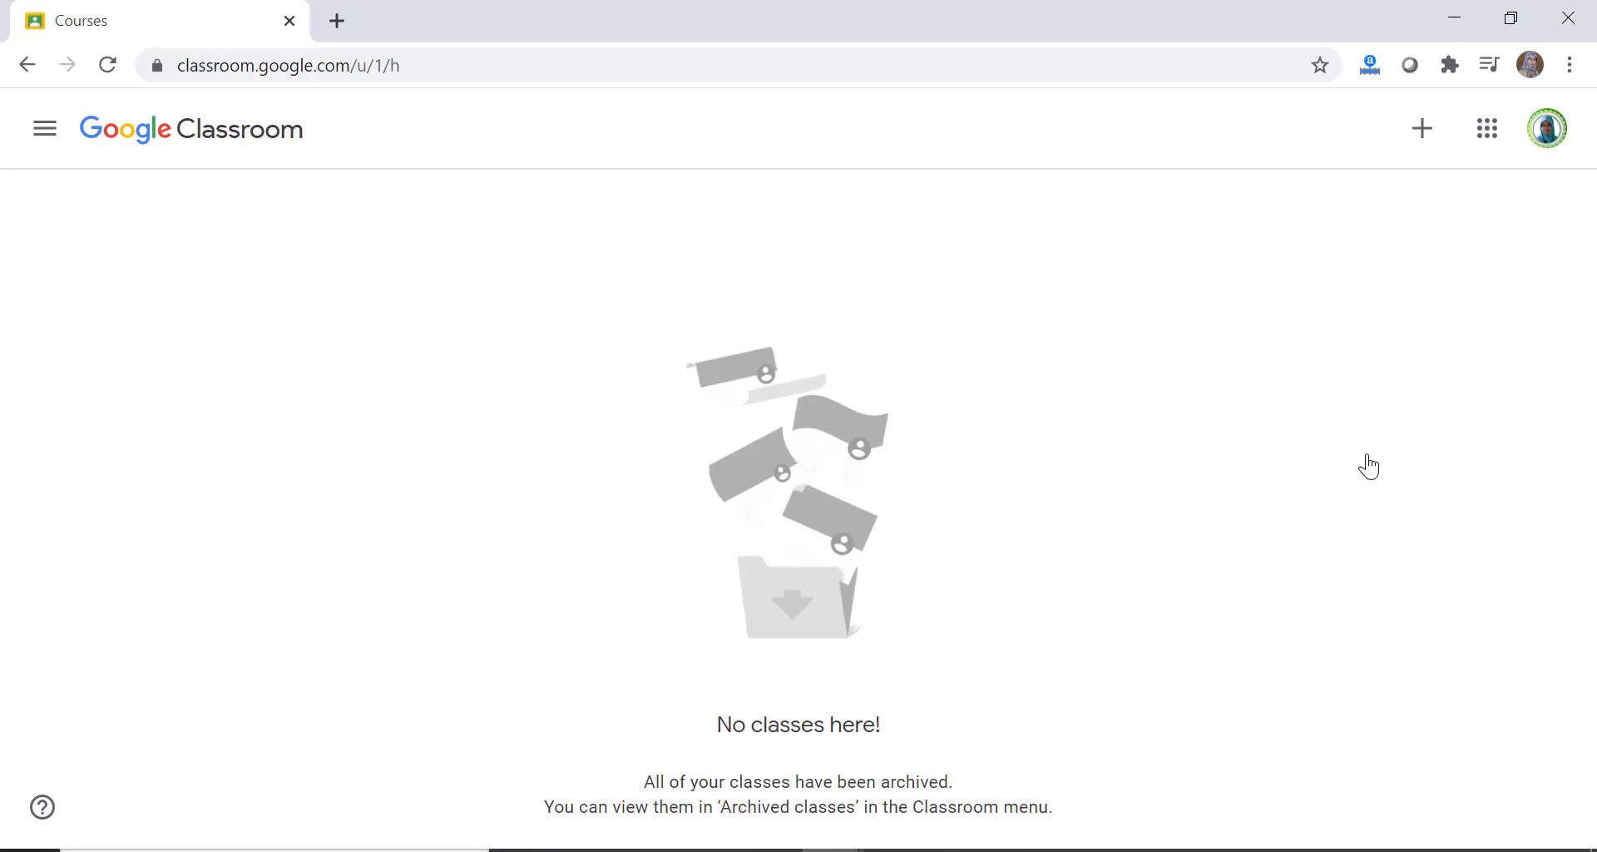
Start creating a class and accept the notice about not using Classroom at a school or university with students
key(ctrl+plus)
key(ctrl+plus)
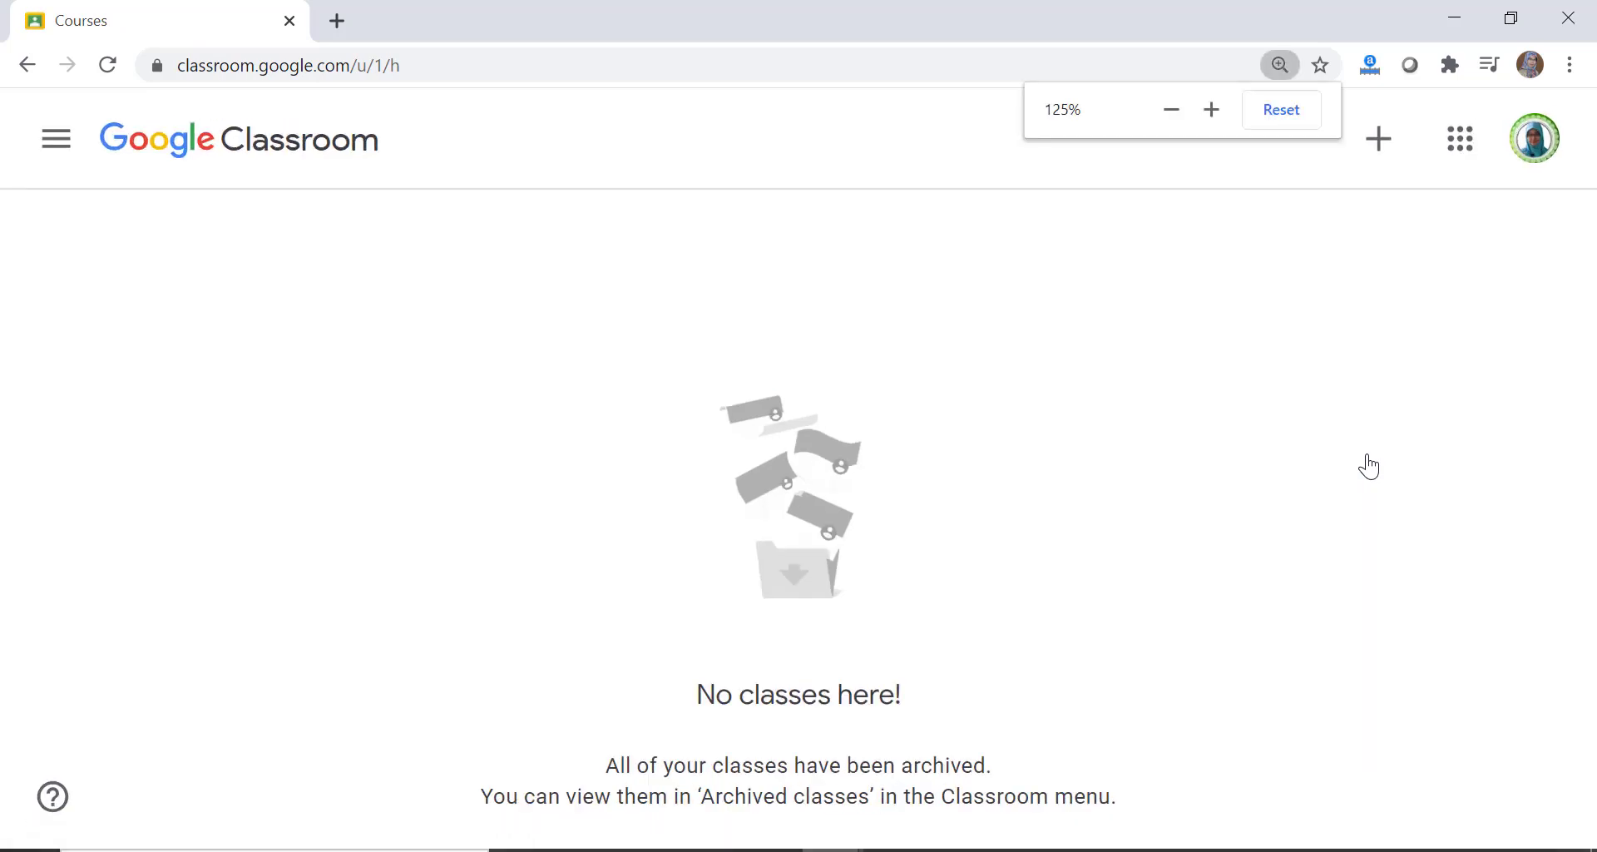
click(1380, 146)
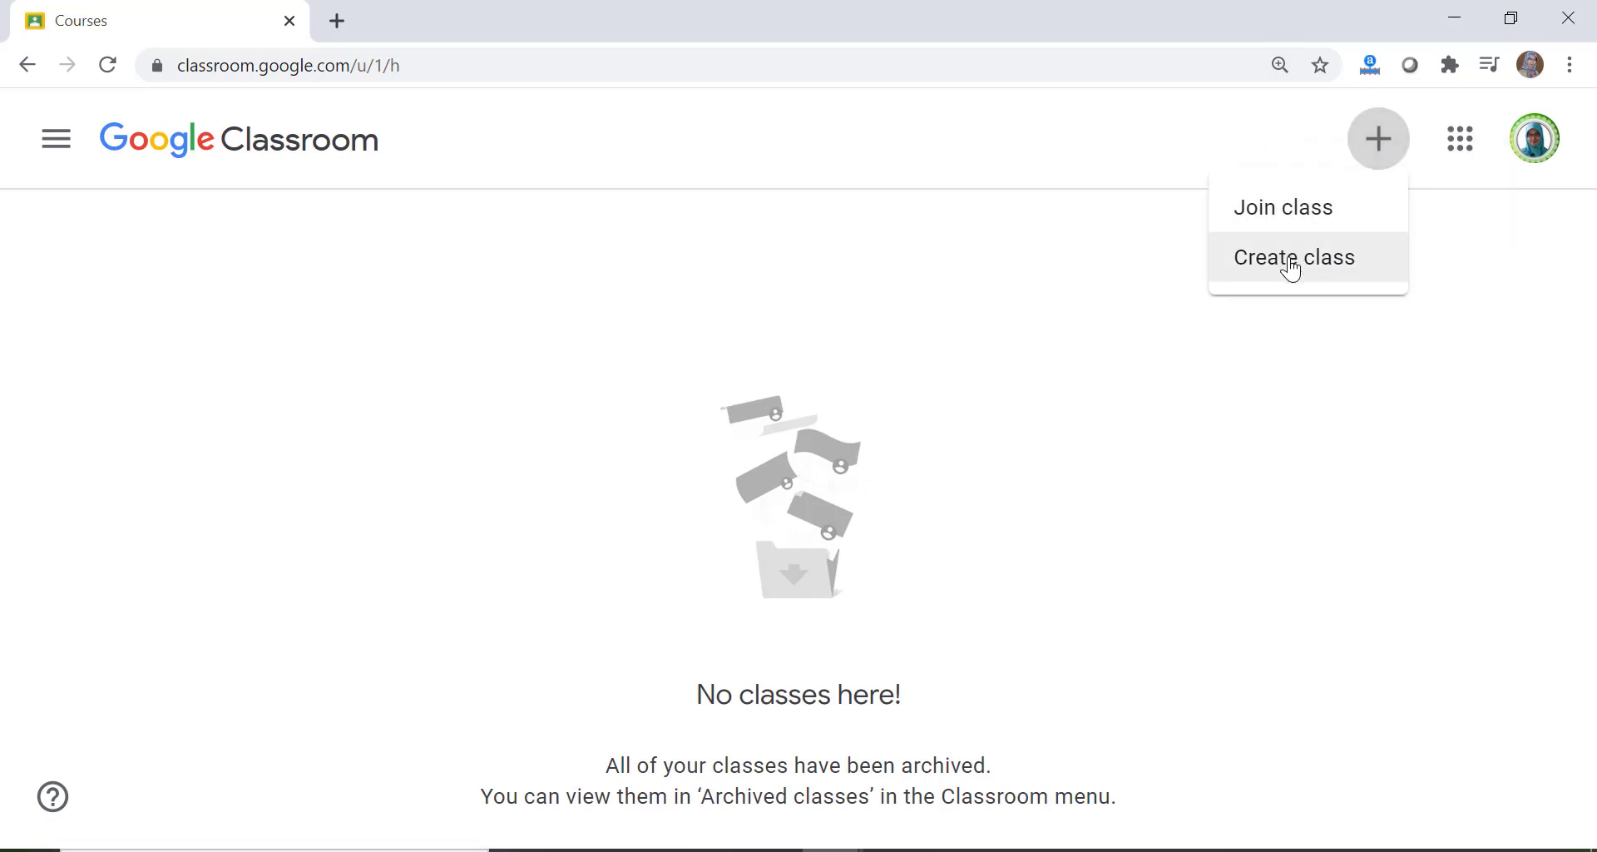
click(1291, 268)
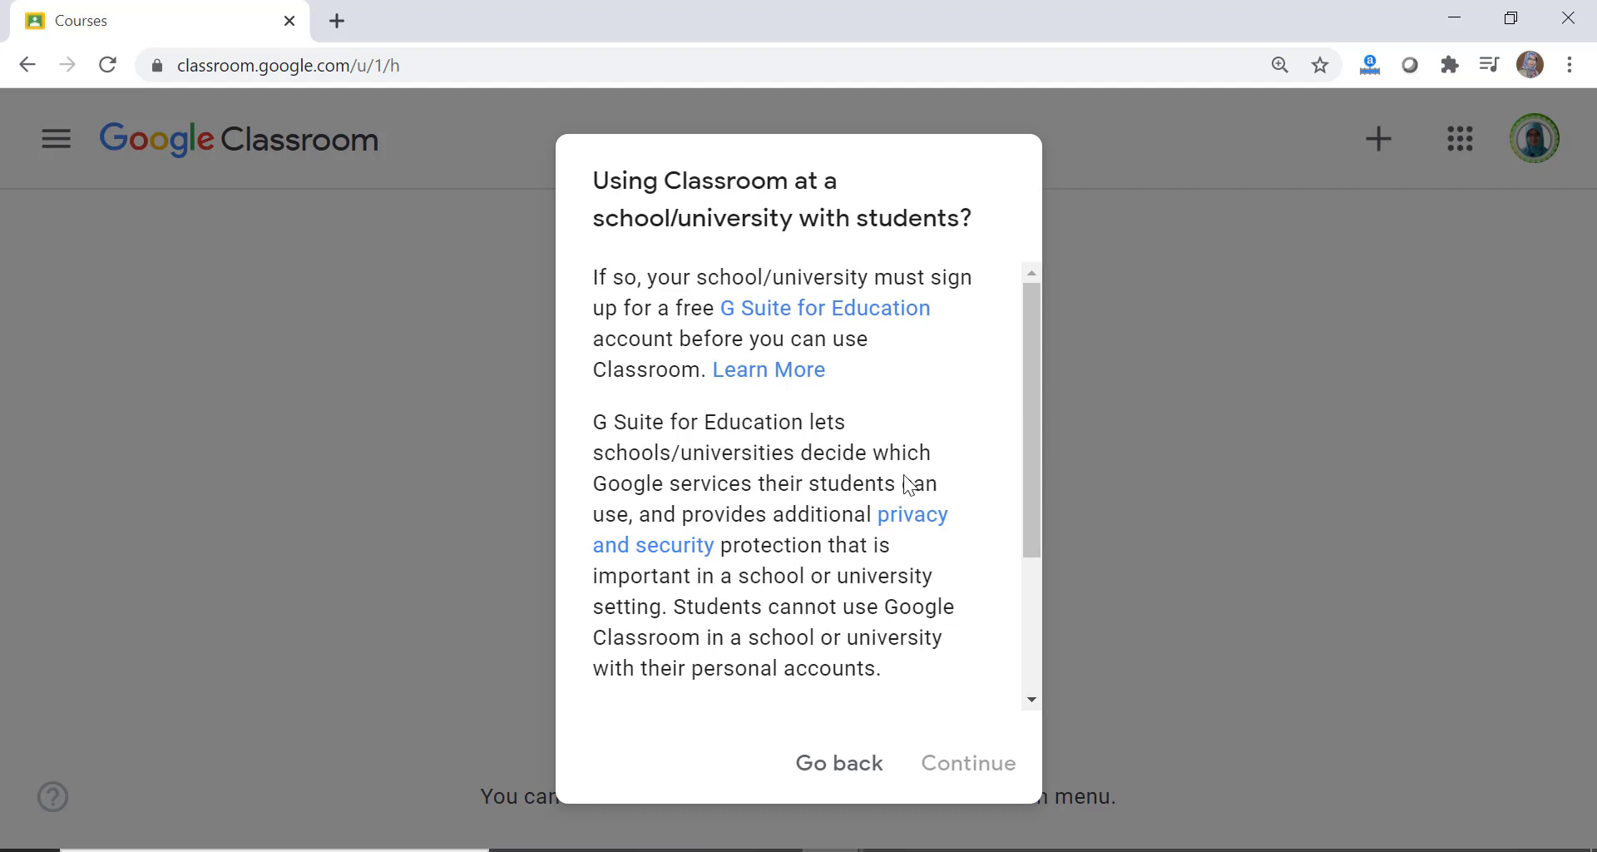
drag(1029, 330, 1027, 517)
click(631, 546)
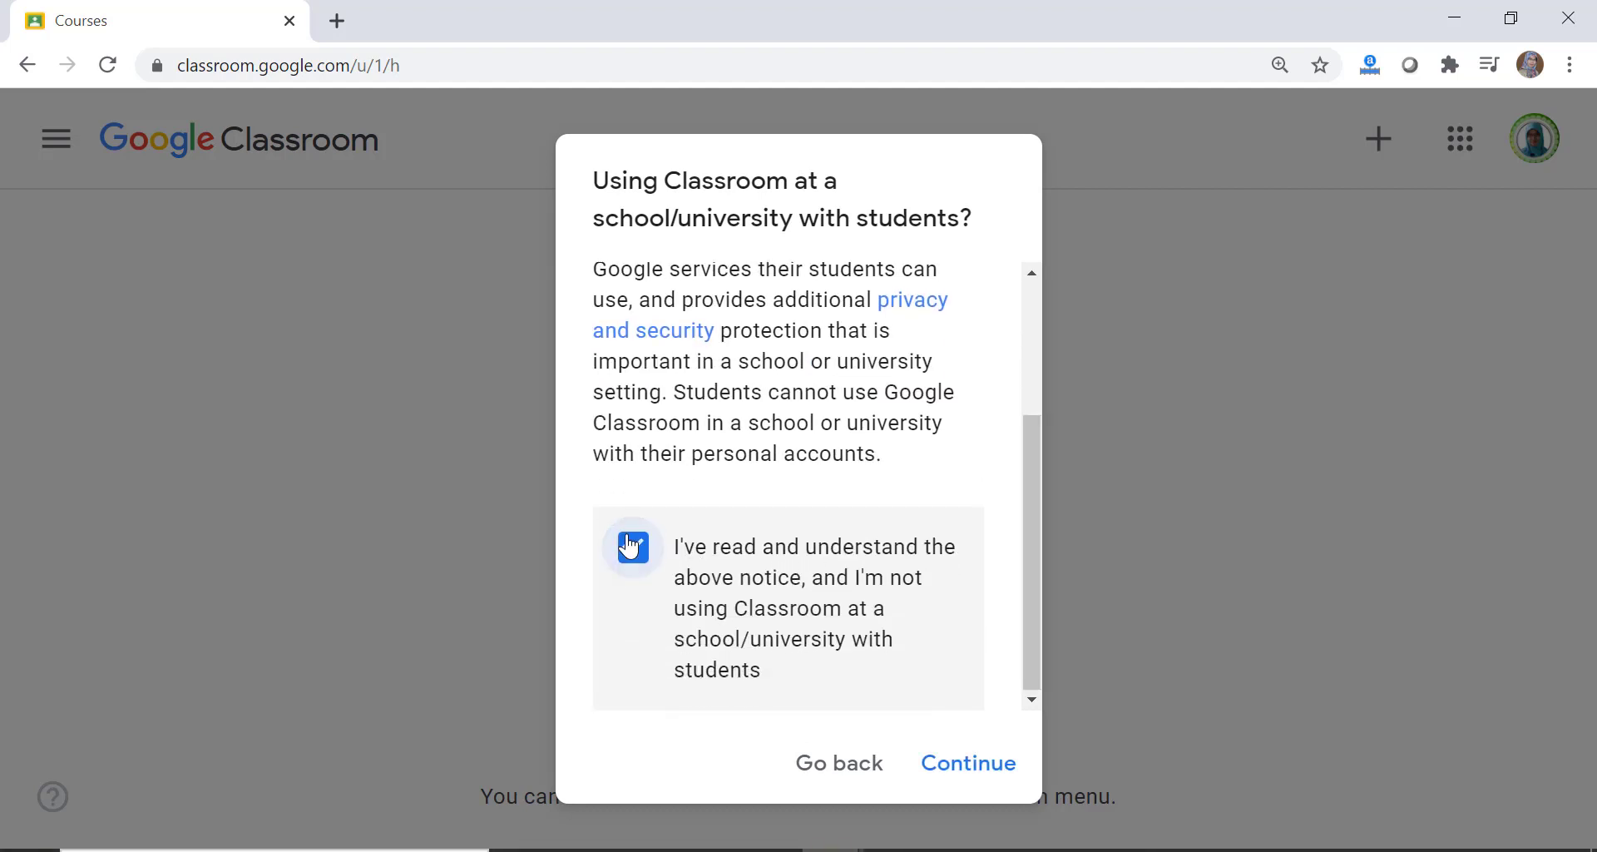
click(969, 763)
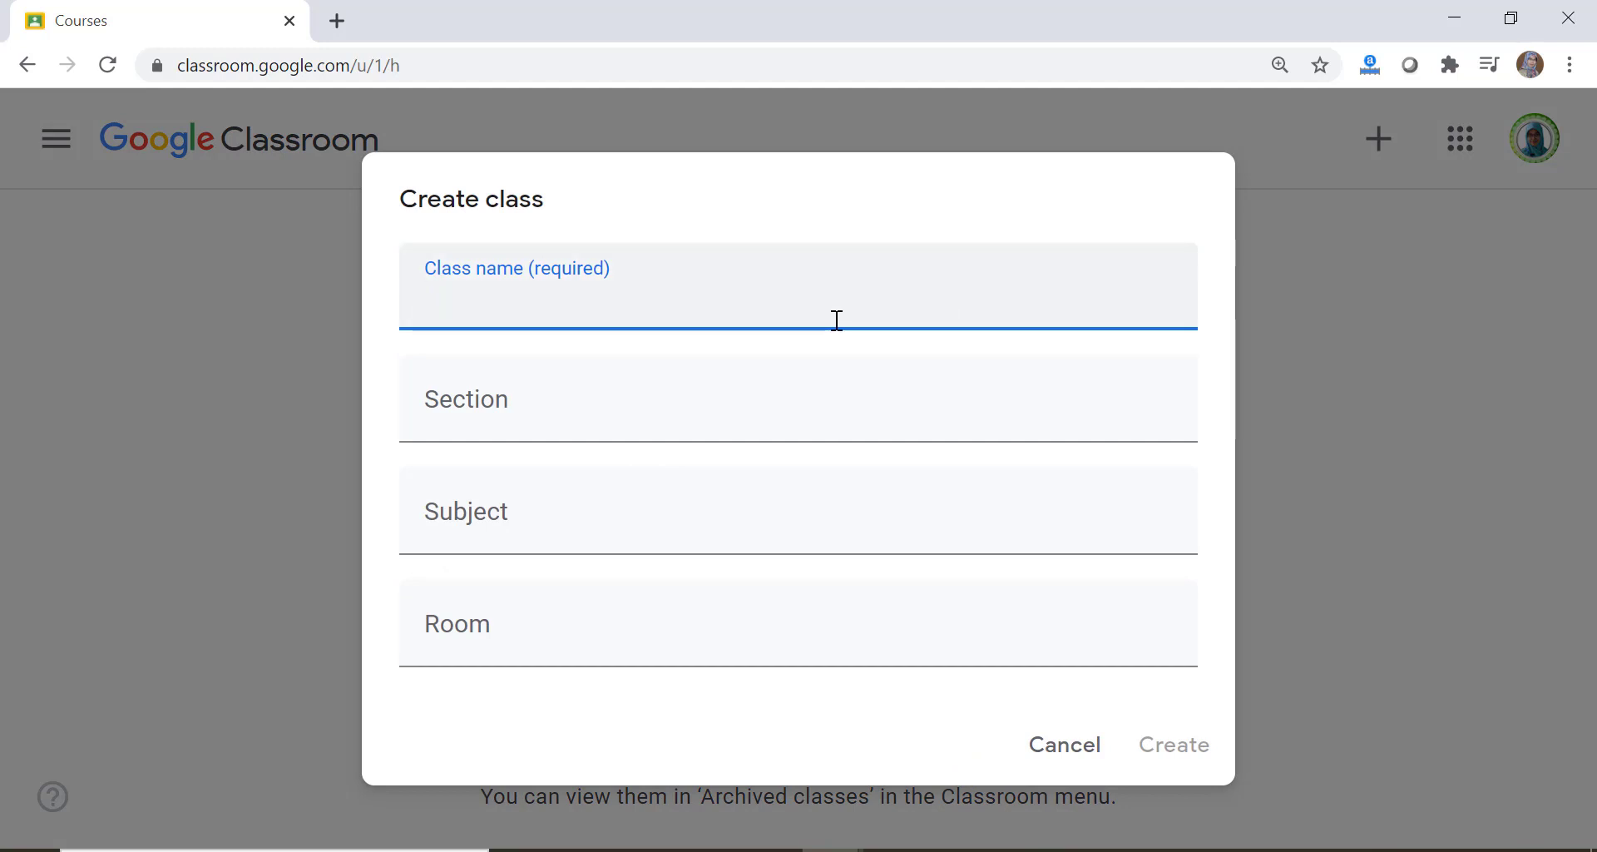
Create the class with the name XI MIPA 2 and the section BIOLOGI, without a subject or room
text(XI MI)
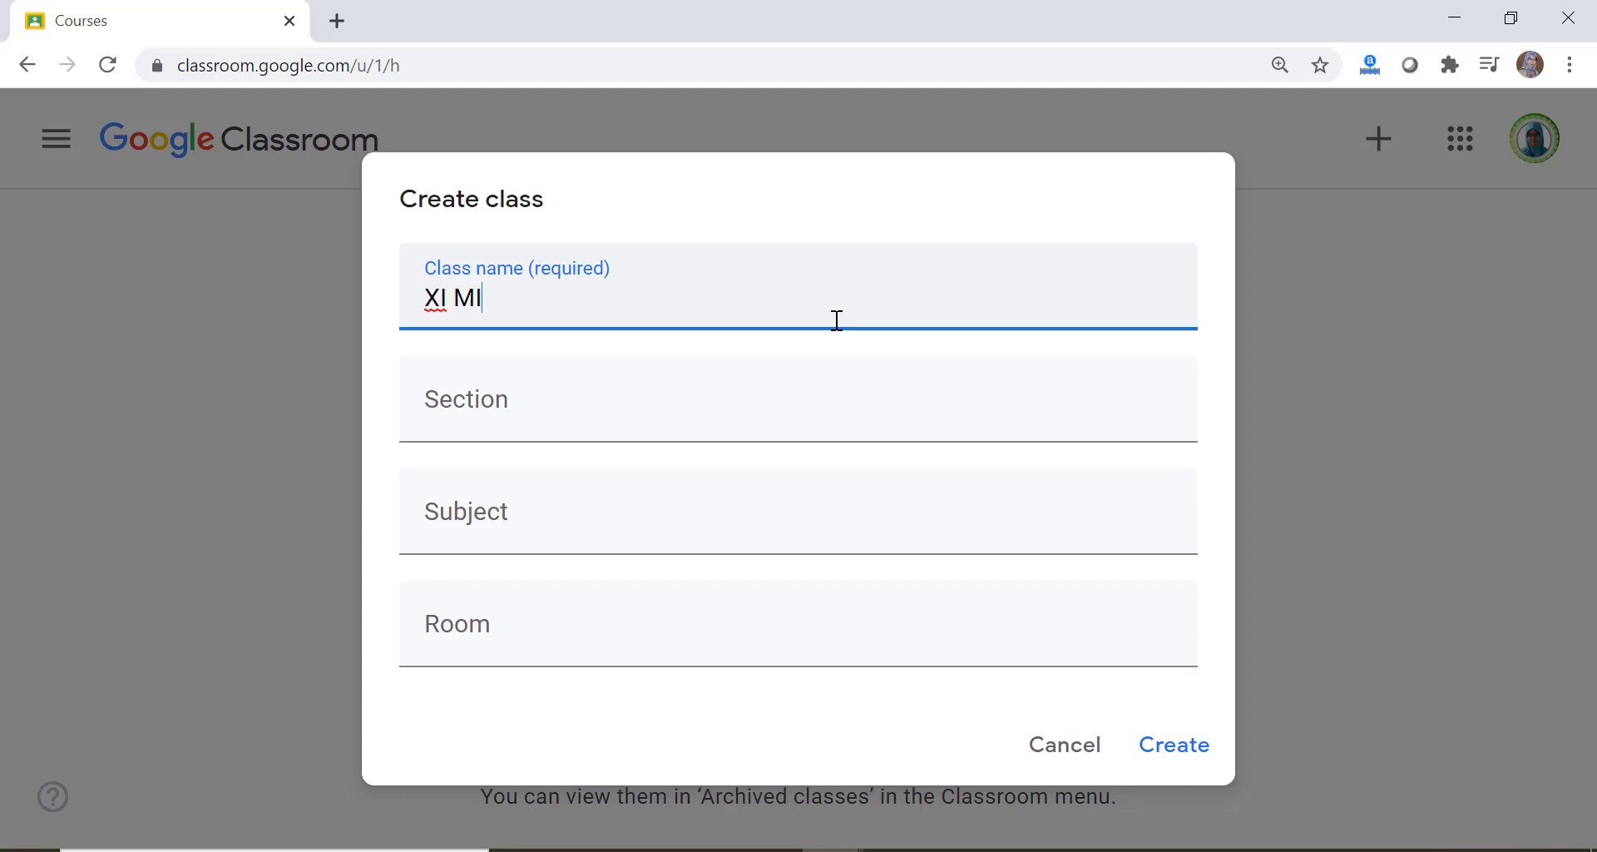
text(PA 2)
click(678, 397)
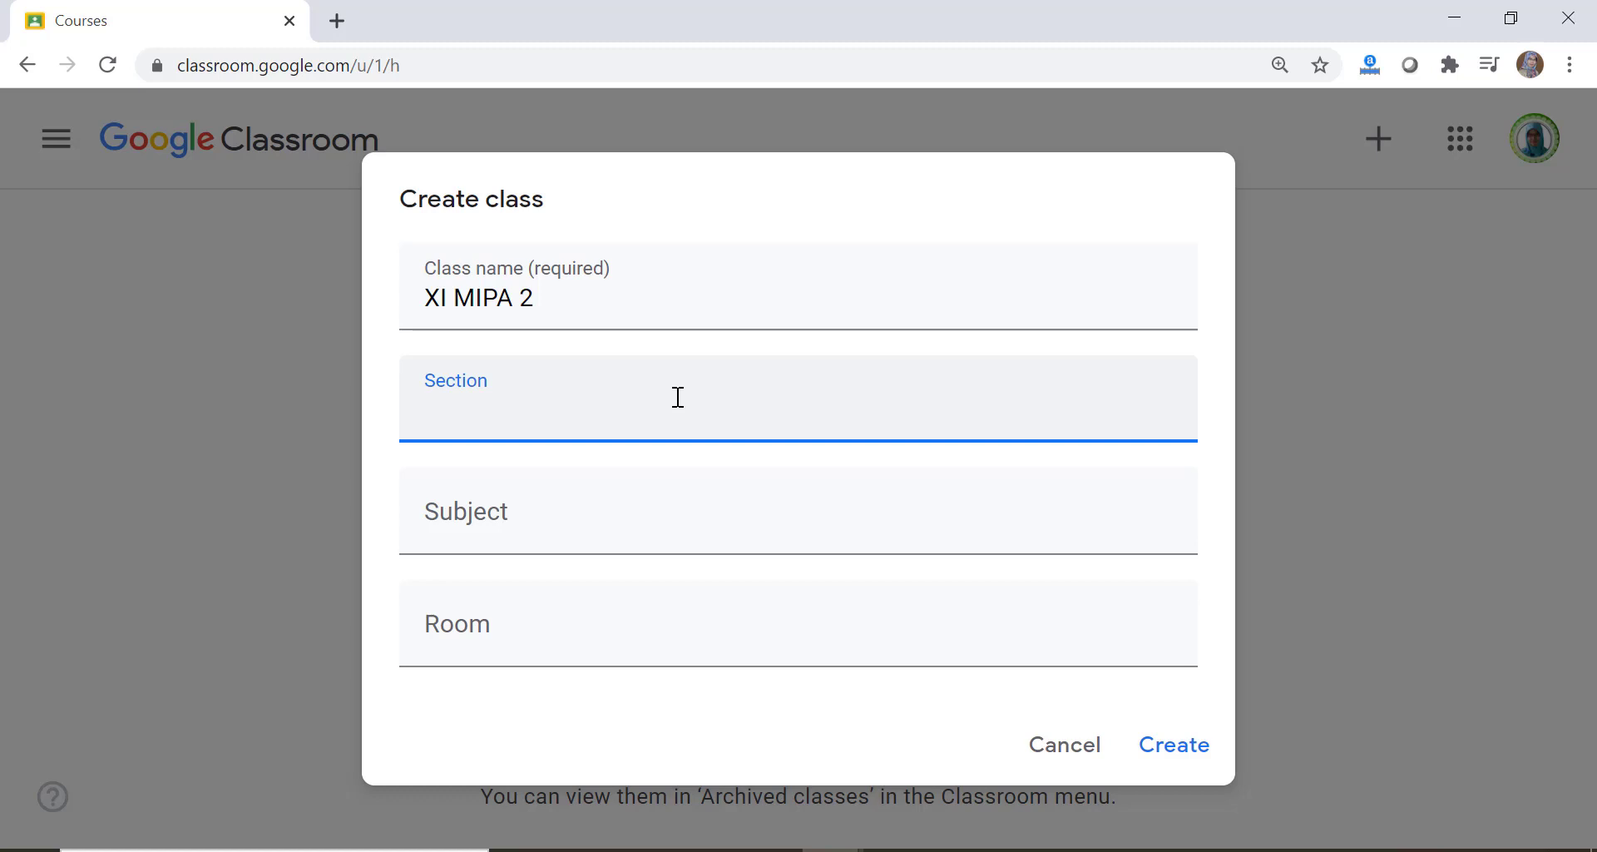
text(BIOLOGI)
click(597, 606)
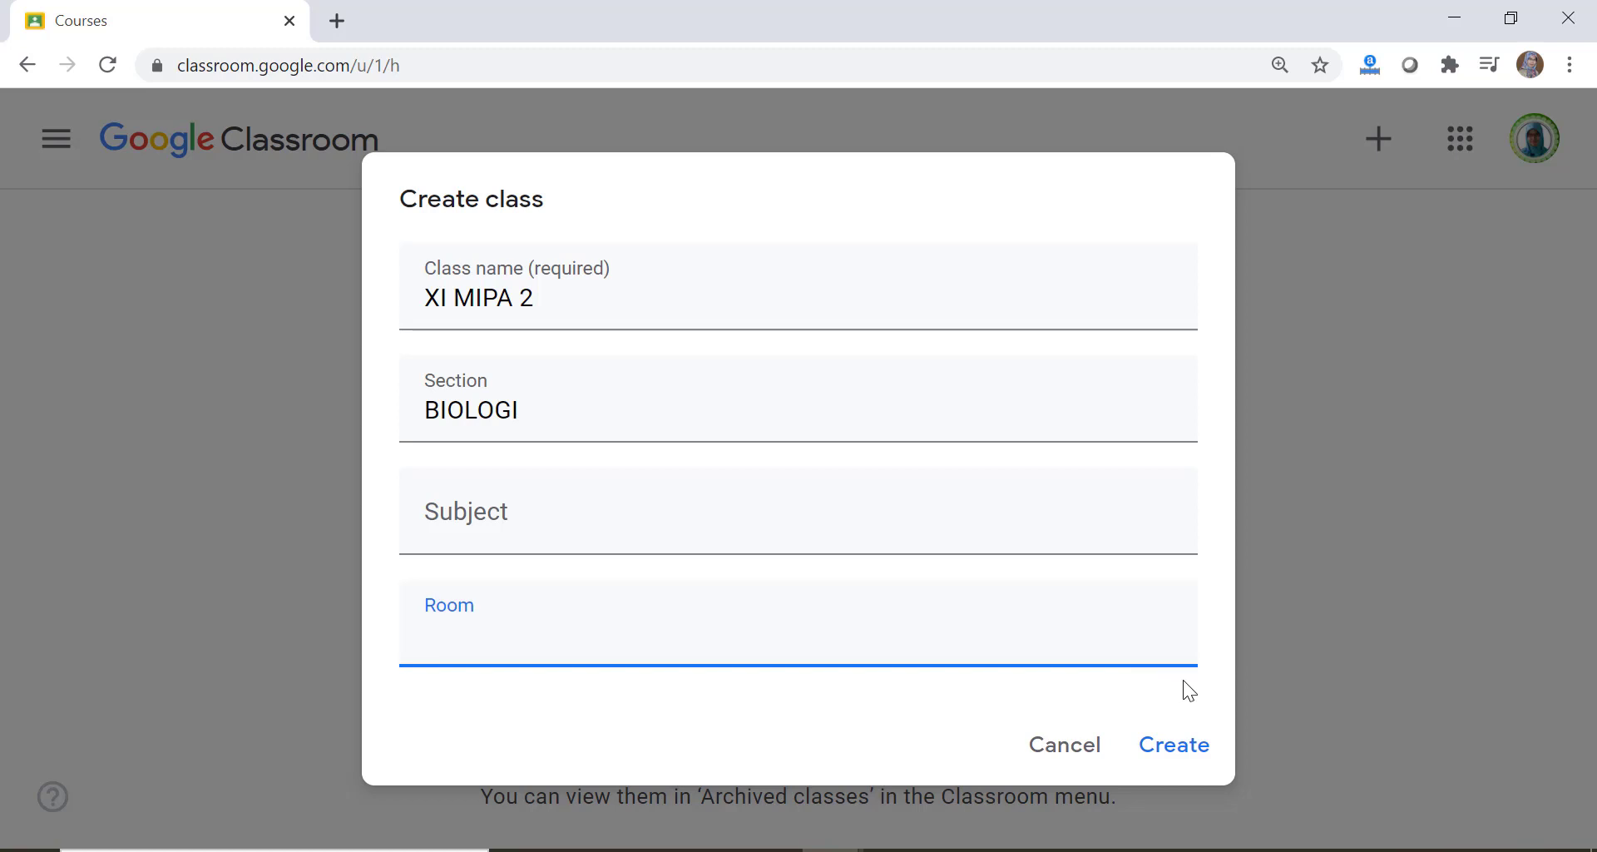
click(1186, 759)
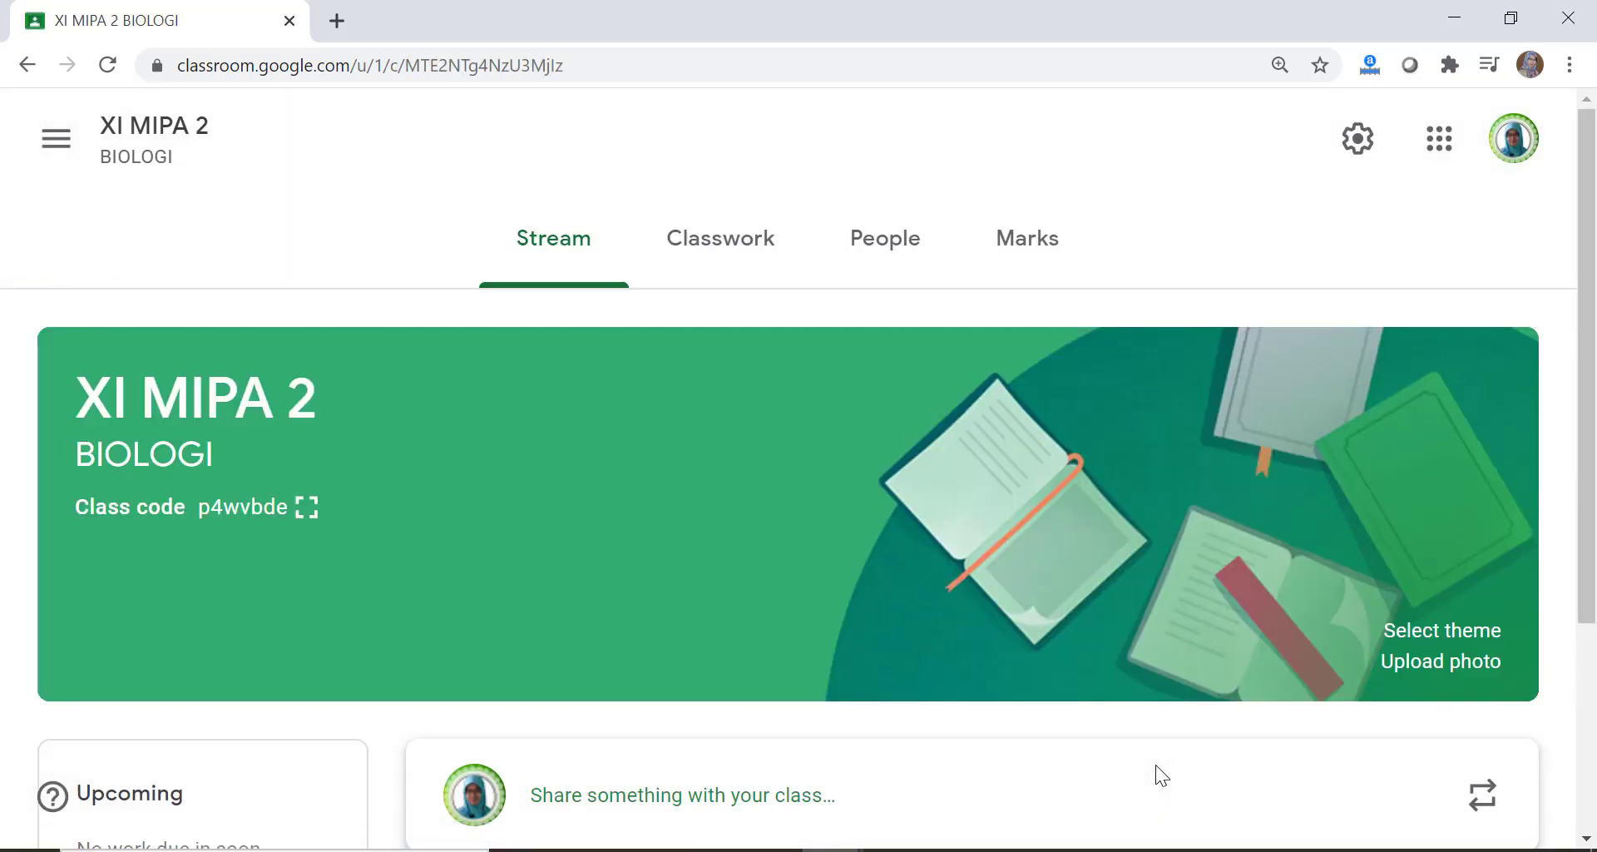
Display the class code enlarged and close the enlarged view again
key(ctrl+minus)
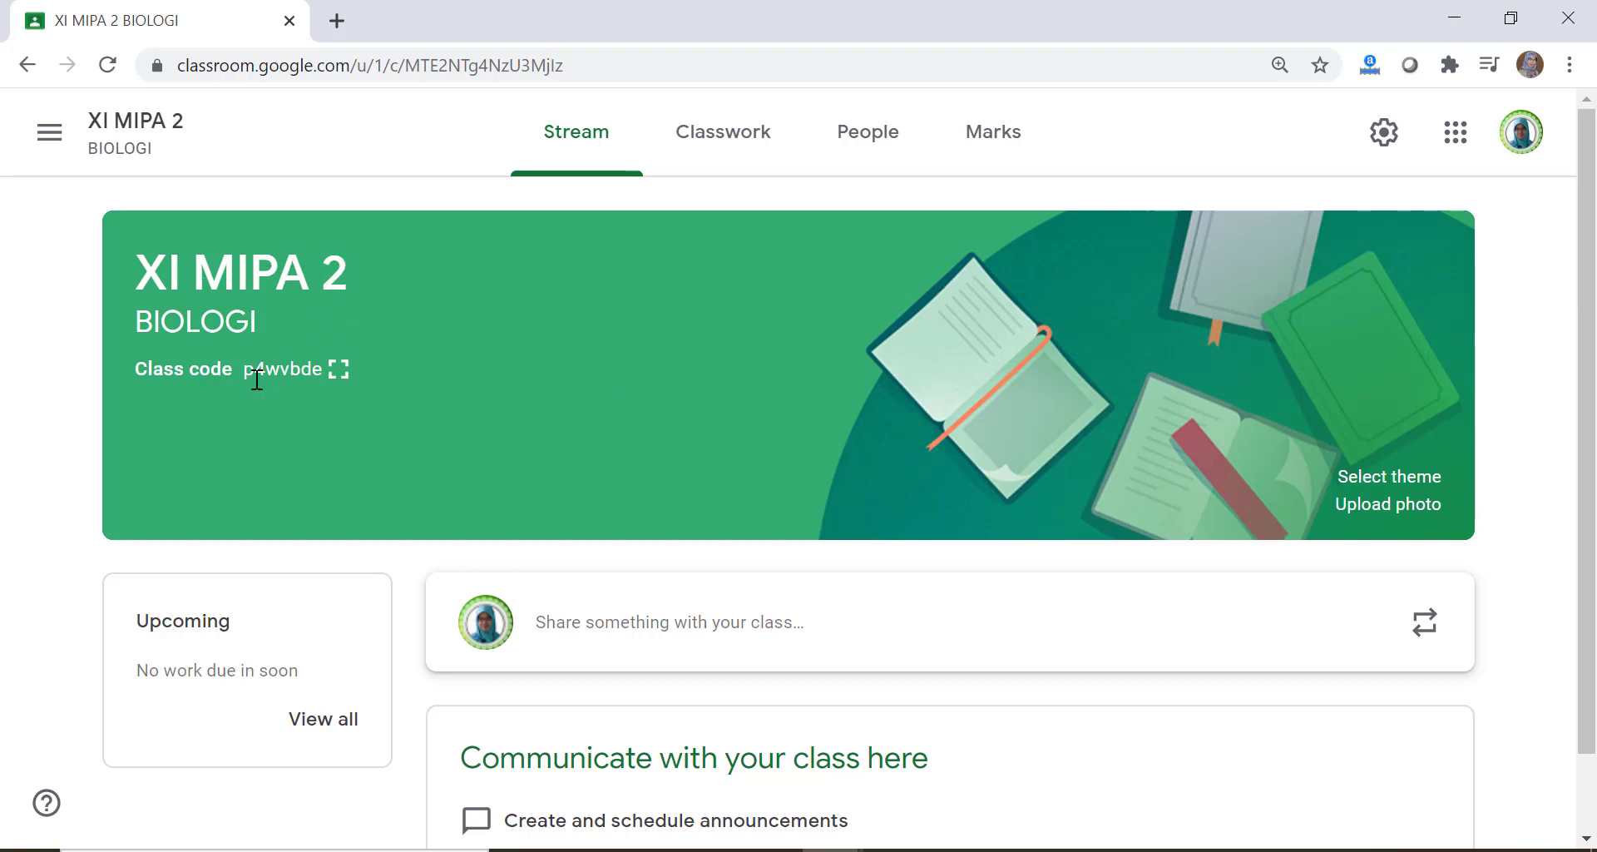
click(341, 371)
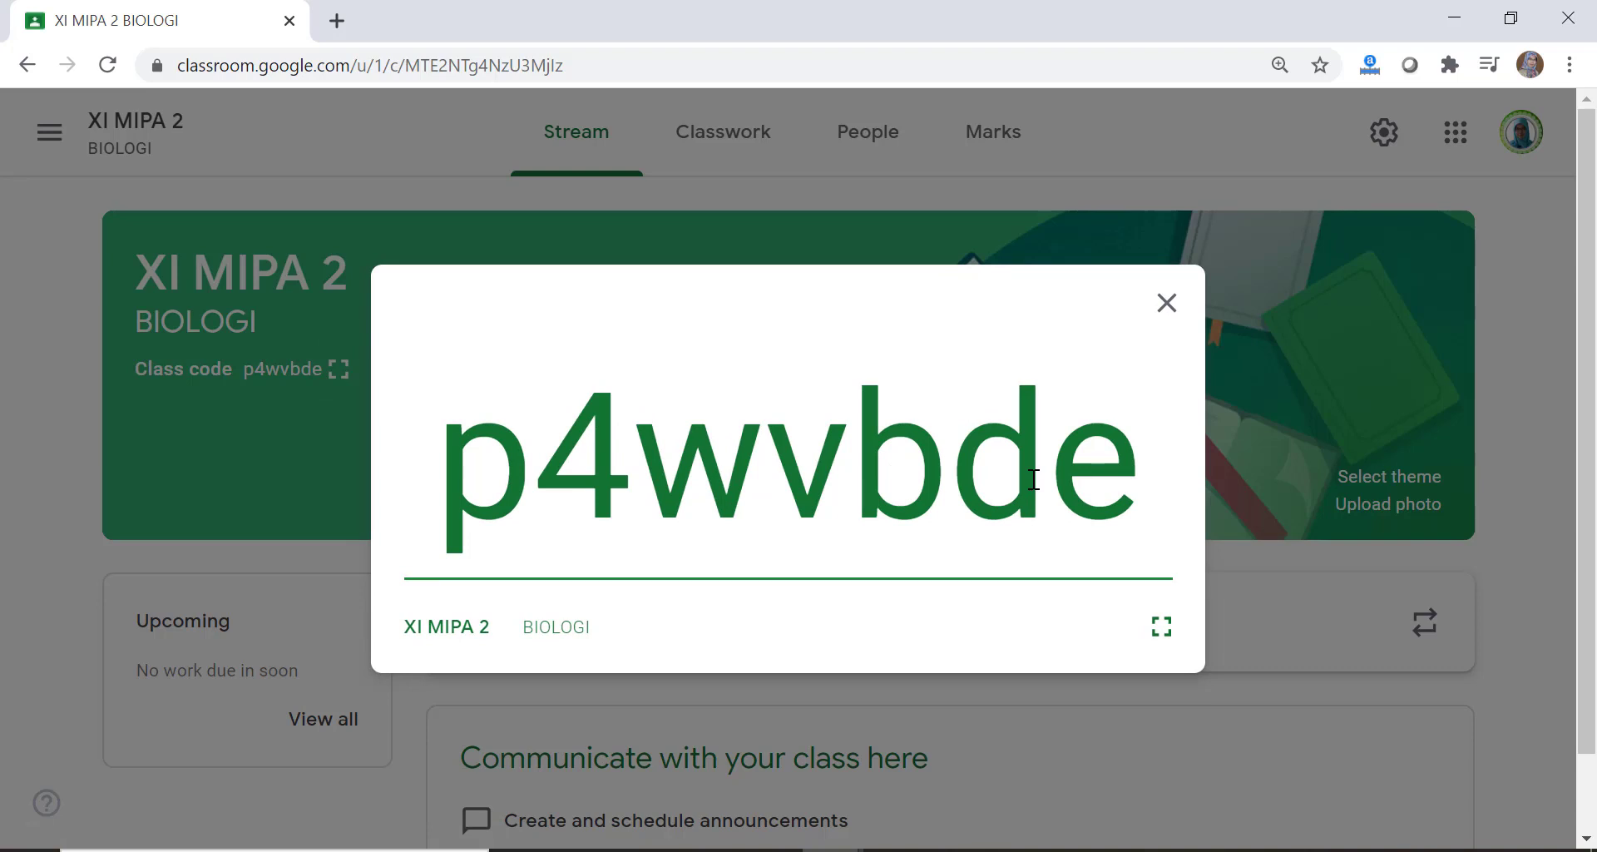
click(1164, 310)
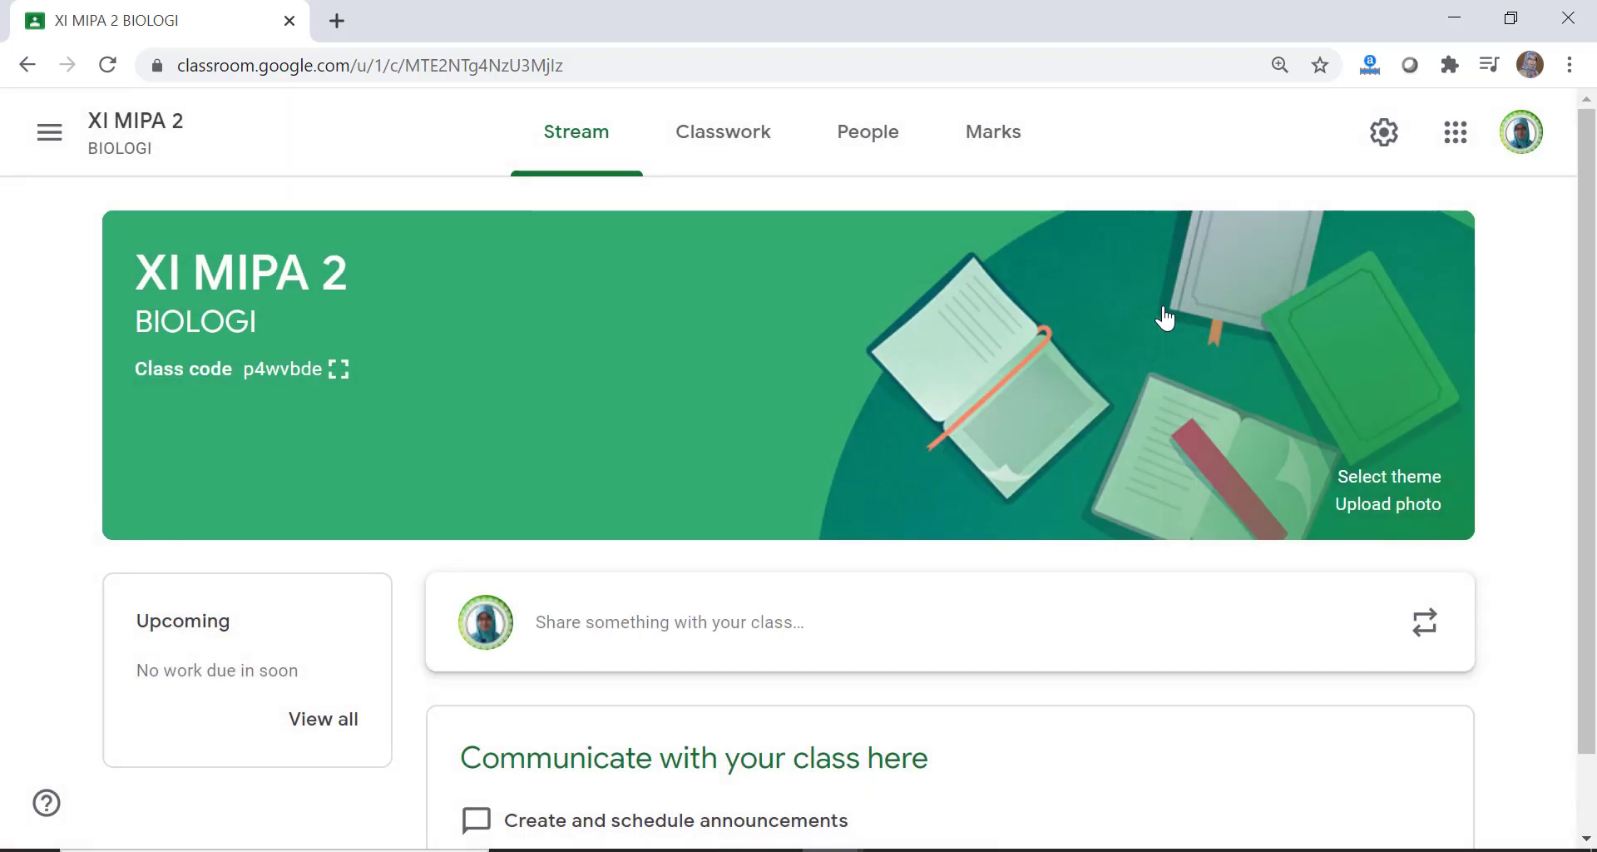
Browse the English & History and Math & Science theme galleries and close them without choosing a theme
click(1361, 483)
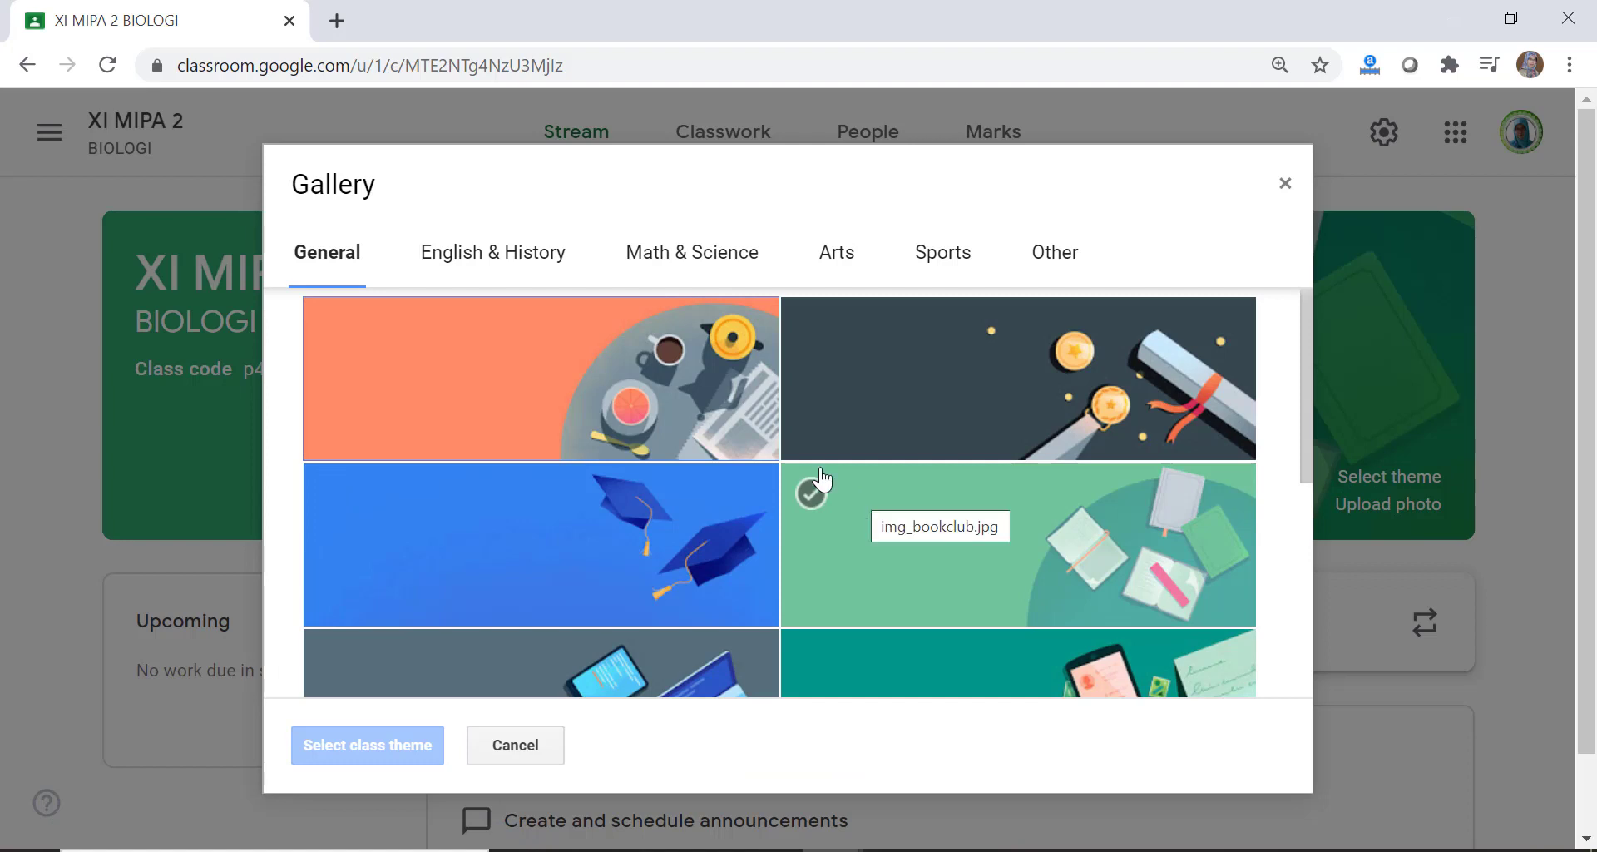
click(453, 264)
click(673, 260)
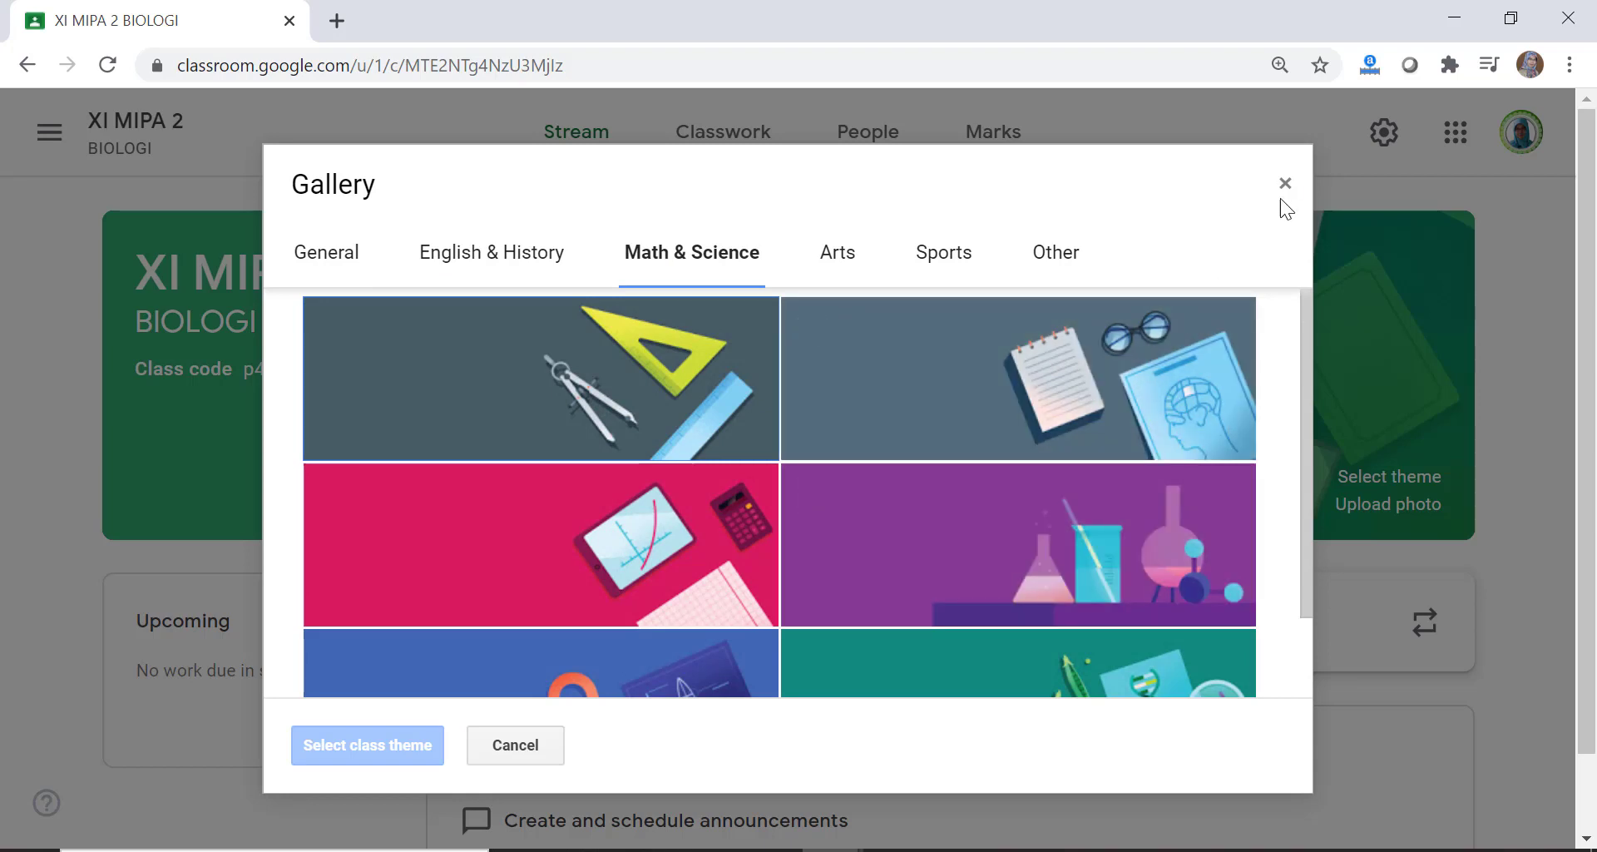
click(1285, 183)
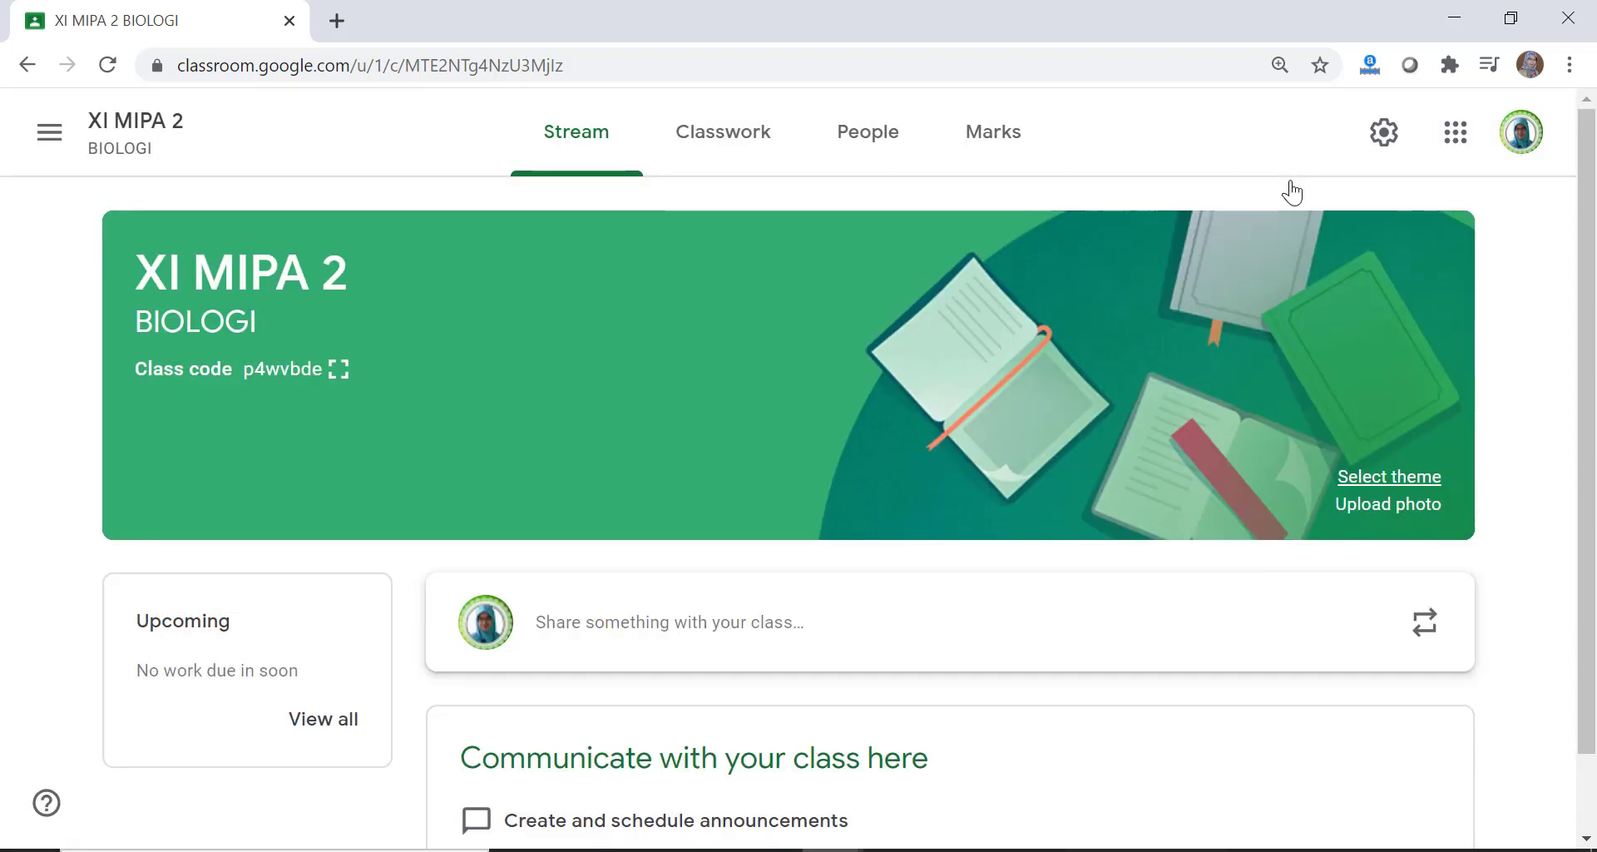
Upload IMG_8462.JPG from Local Disk (E:), shift its crop region down to include a white flower, and apply it as the class theme
click(1363, 507)
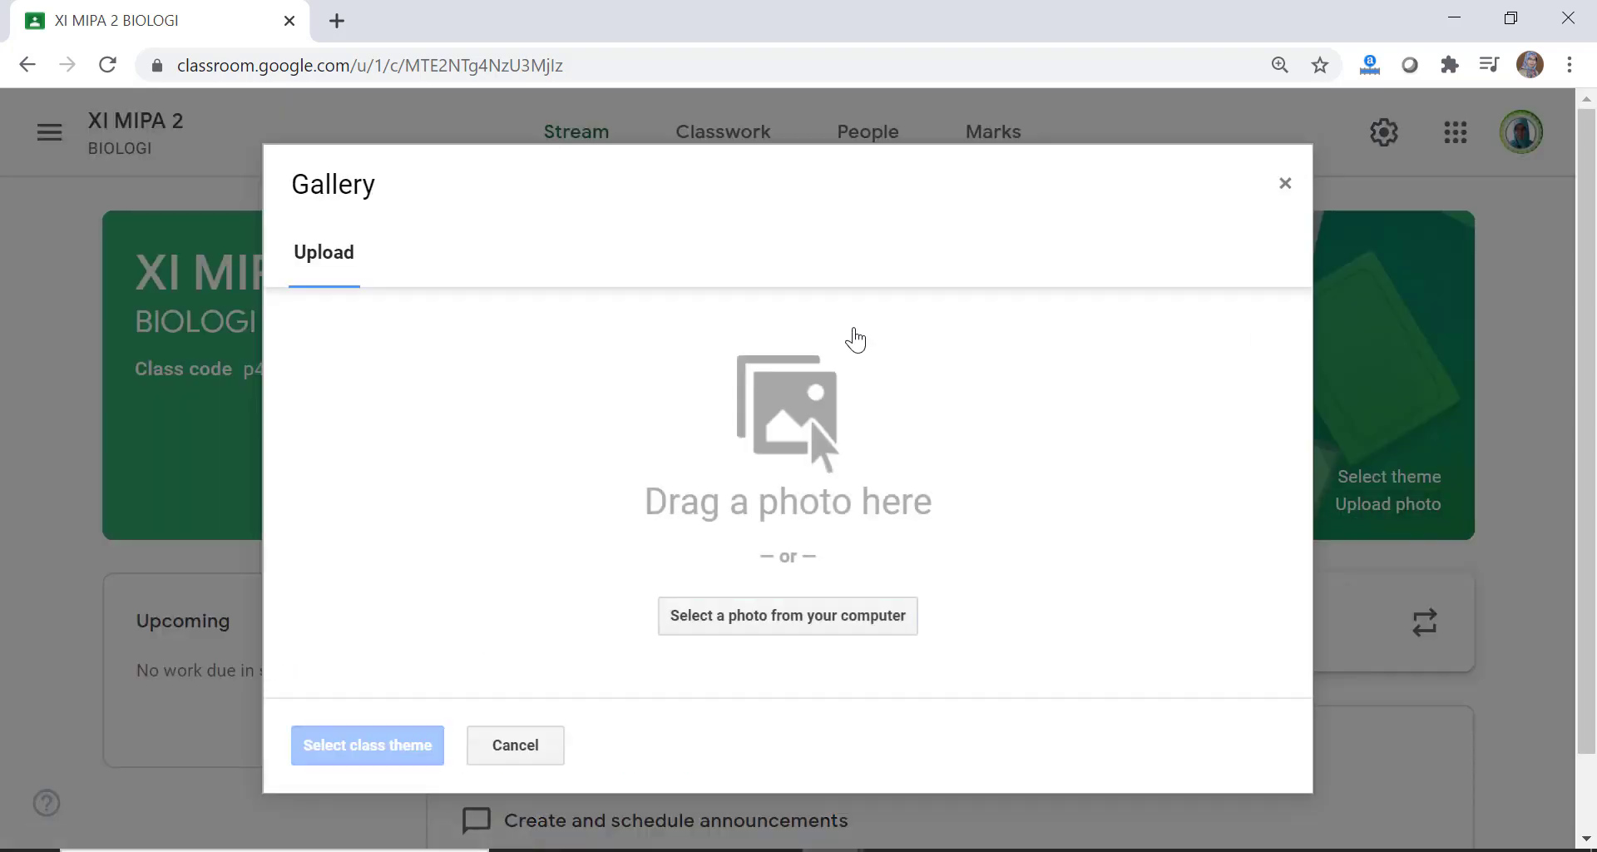
click(778, 624)
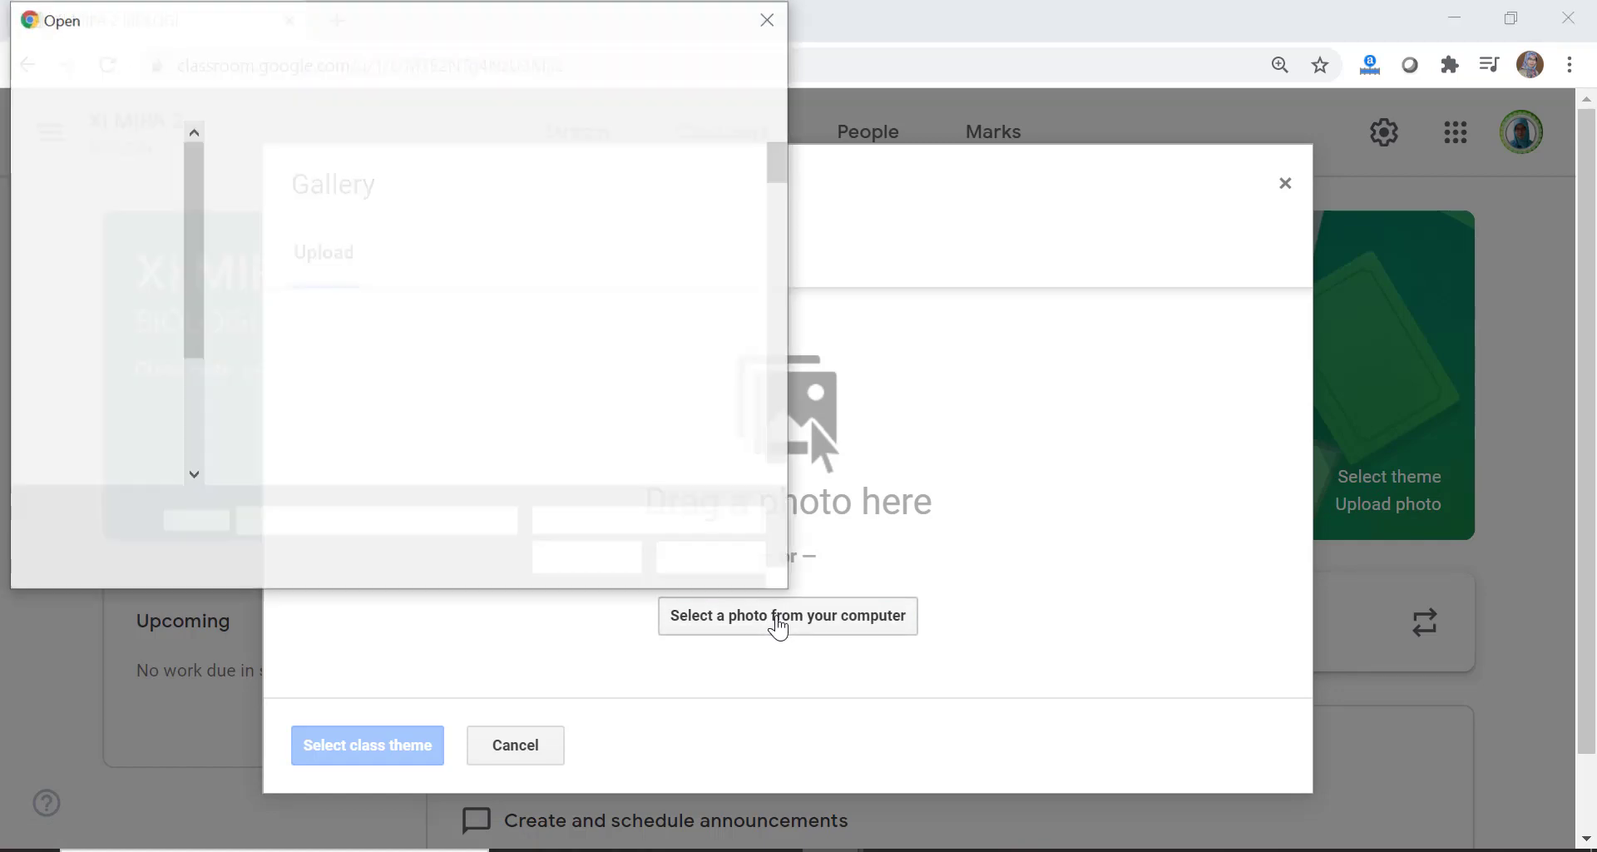
drag(787, 152, 772, 321)
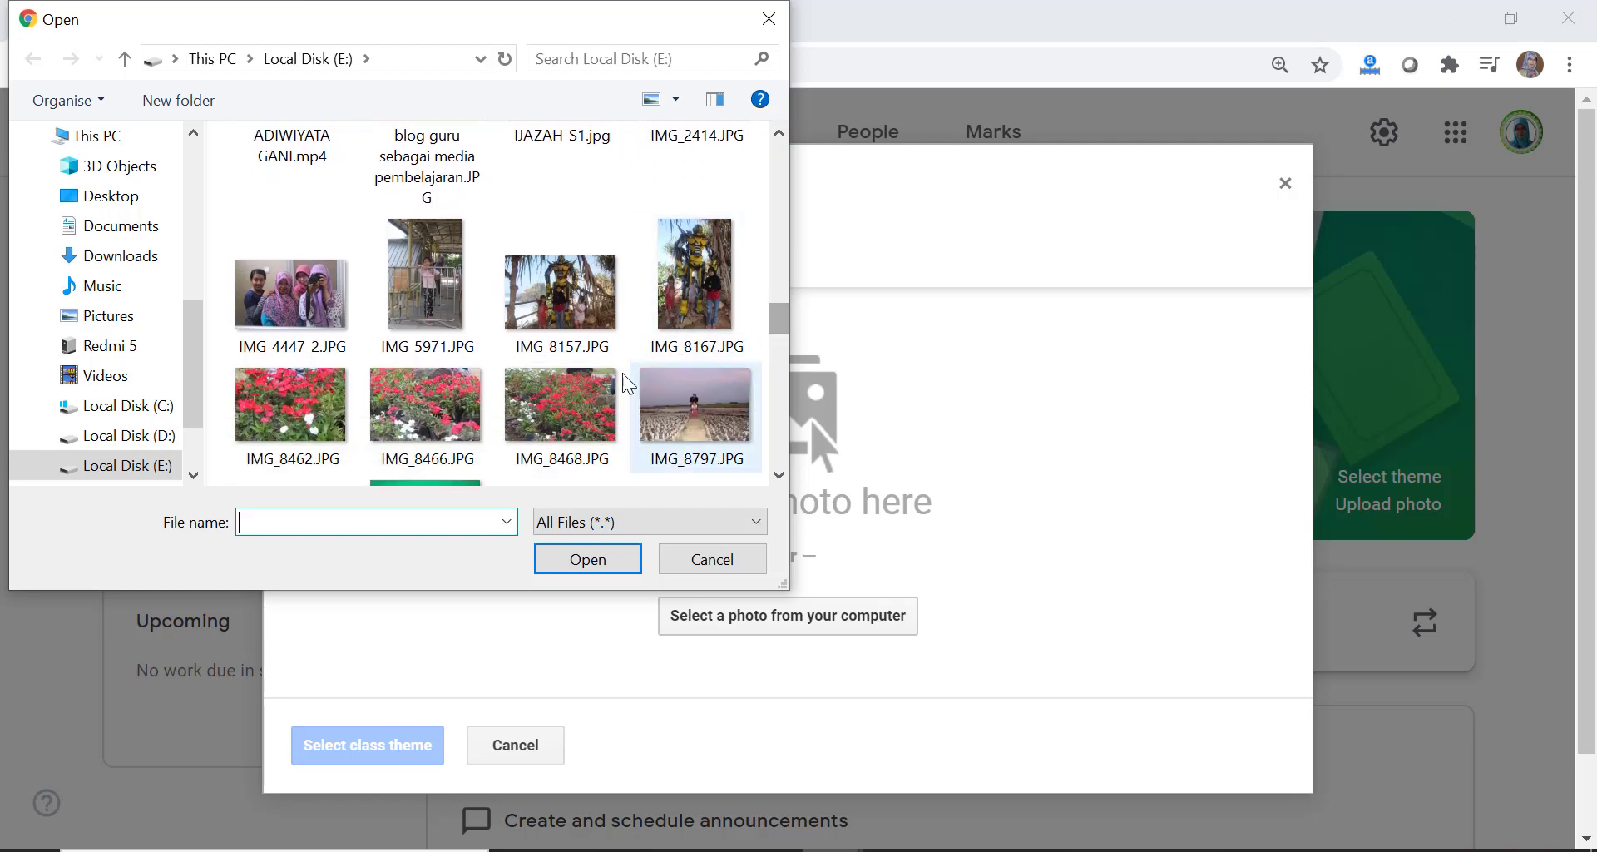
double_click(264, 393)
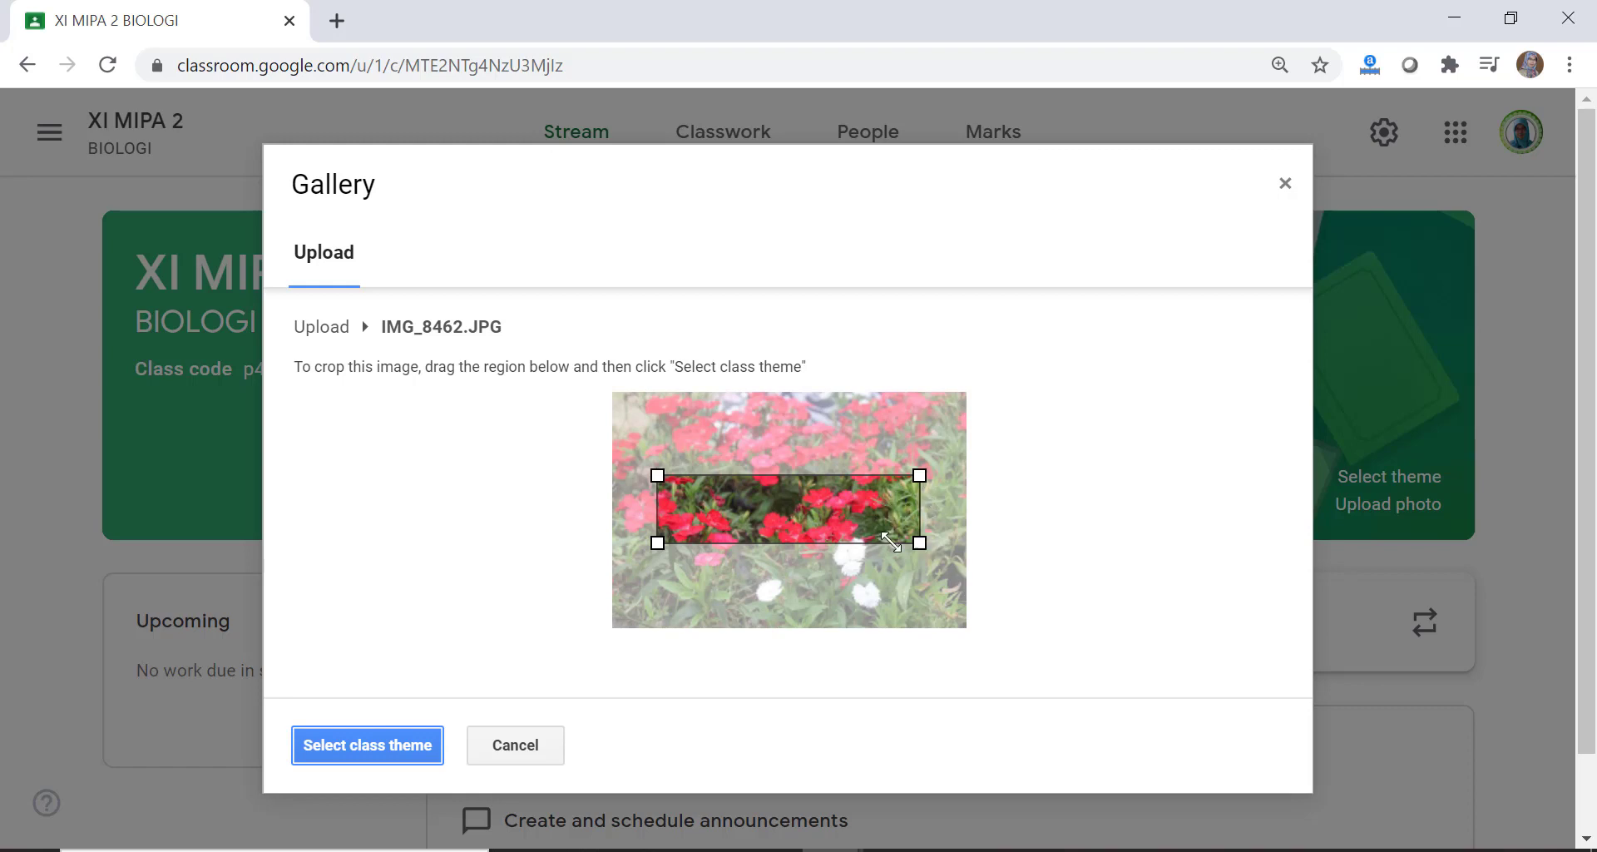
drag(841, 524, 852, 563)
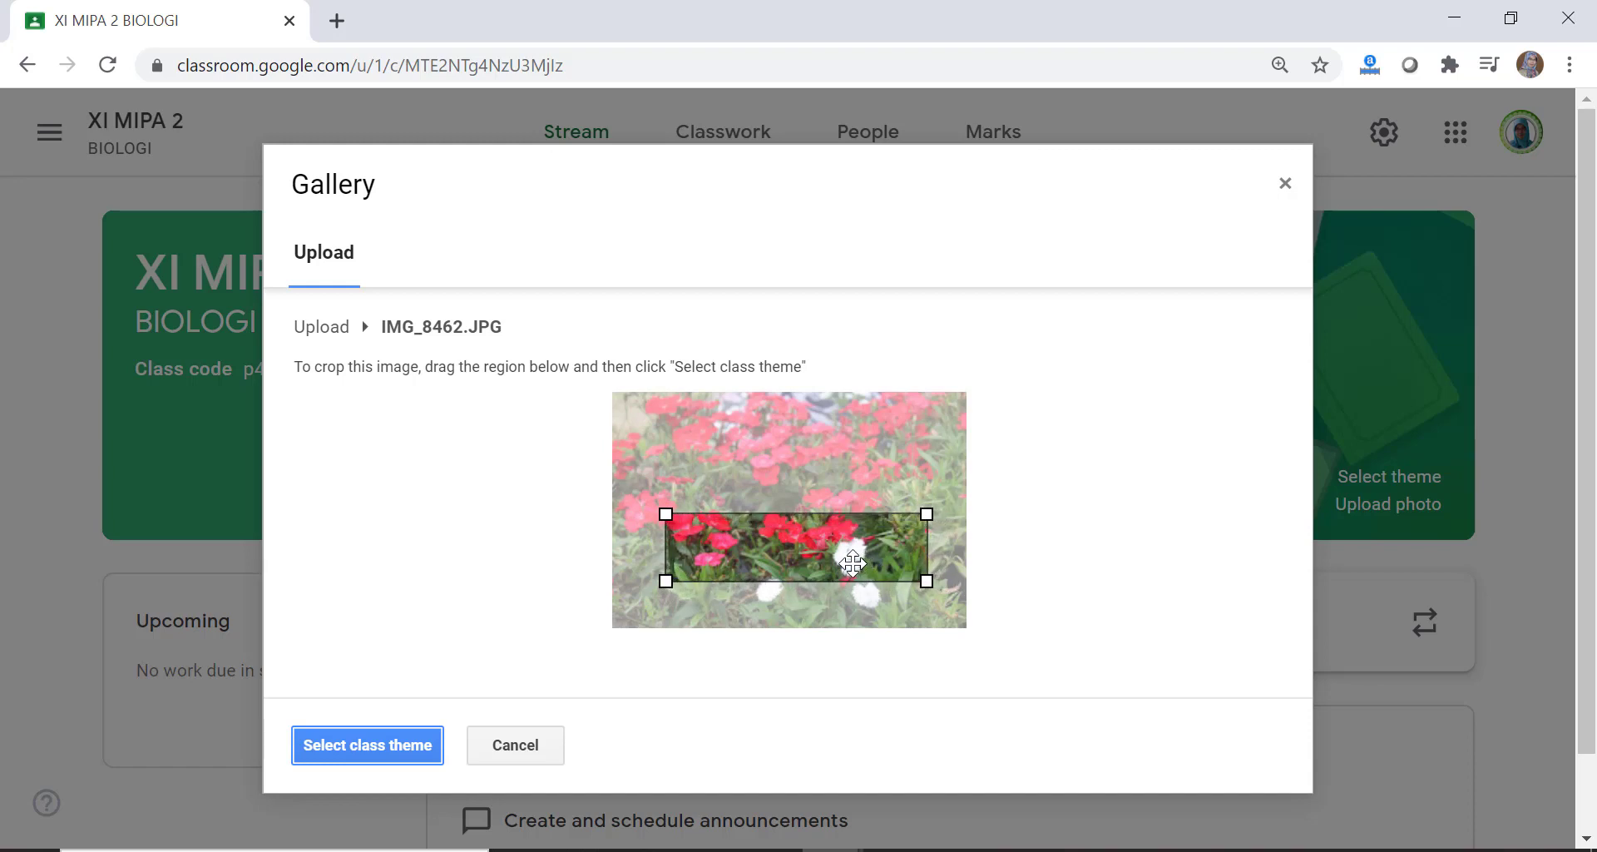
click(377, 747)
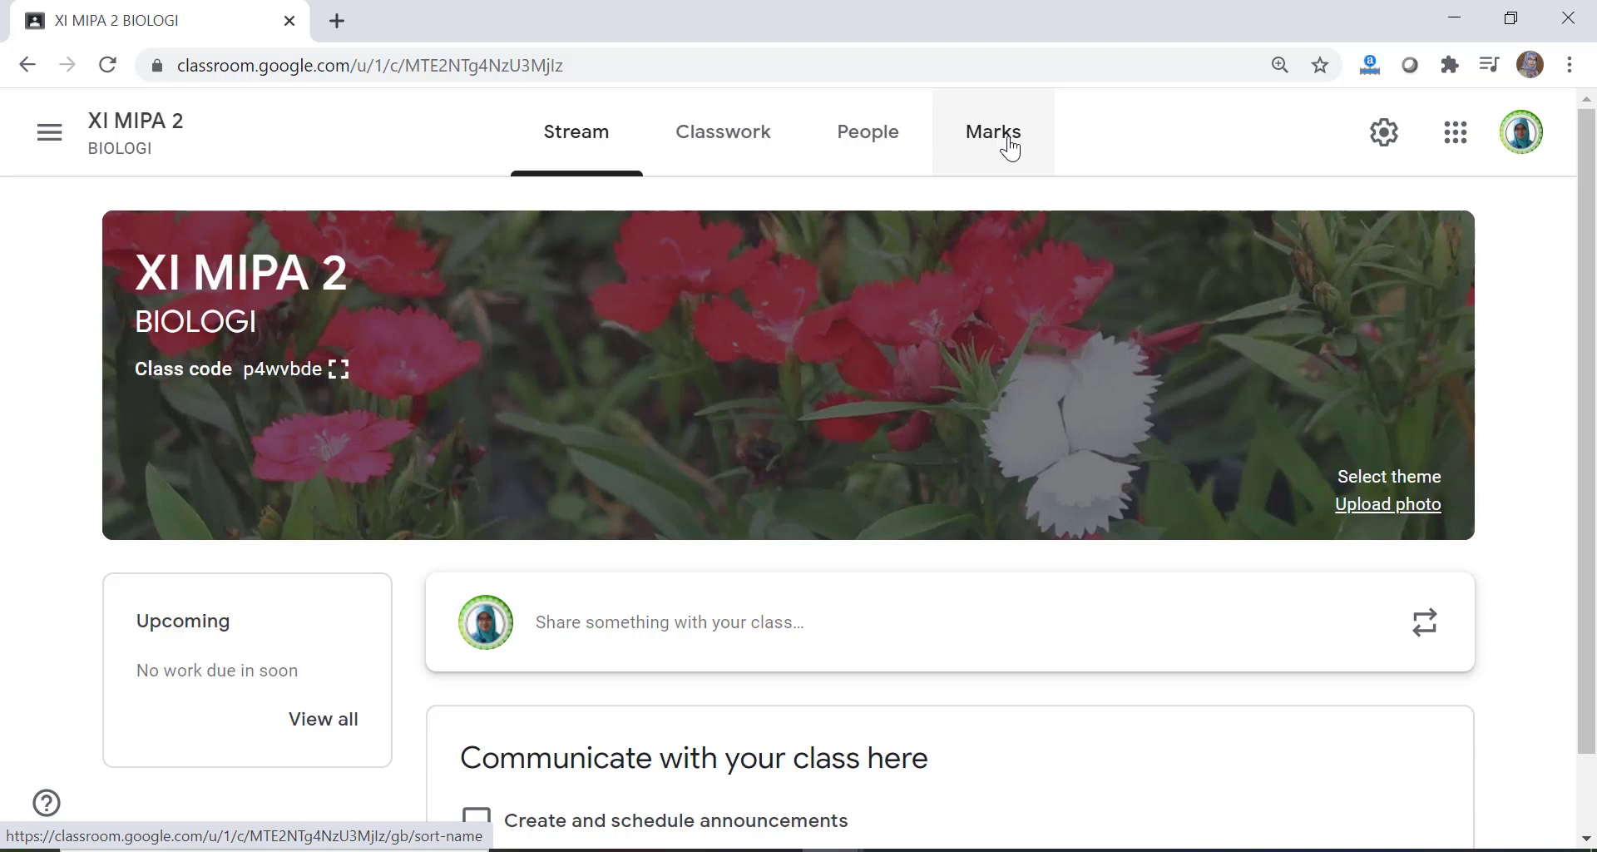
View the form for inviting students on the class's People page and close it without inviting anyone
click(877, 140)
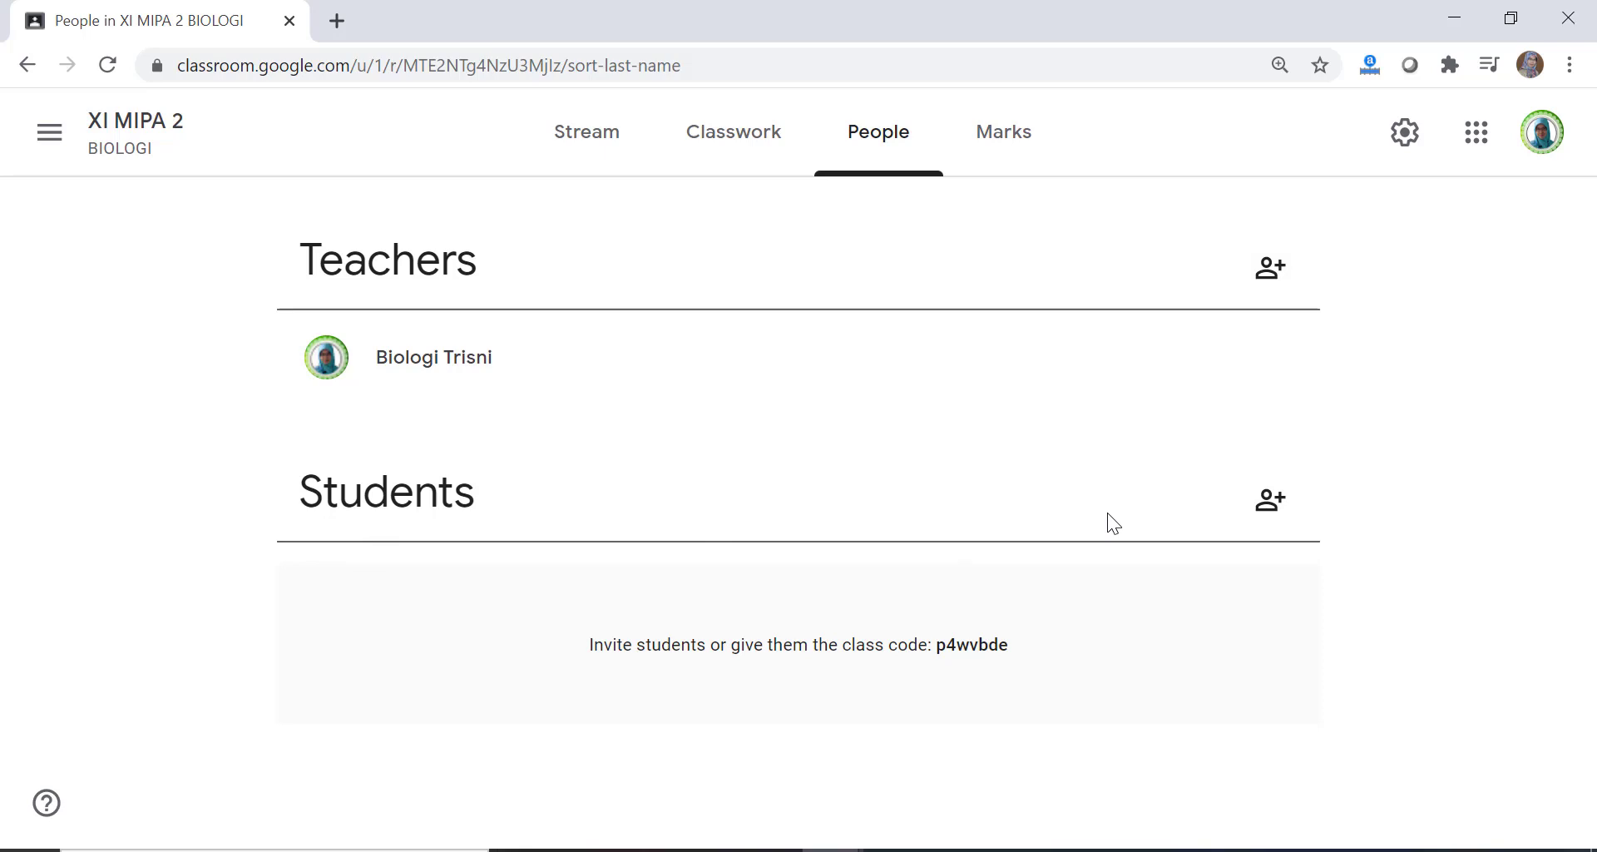
click(1270, 503)
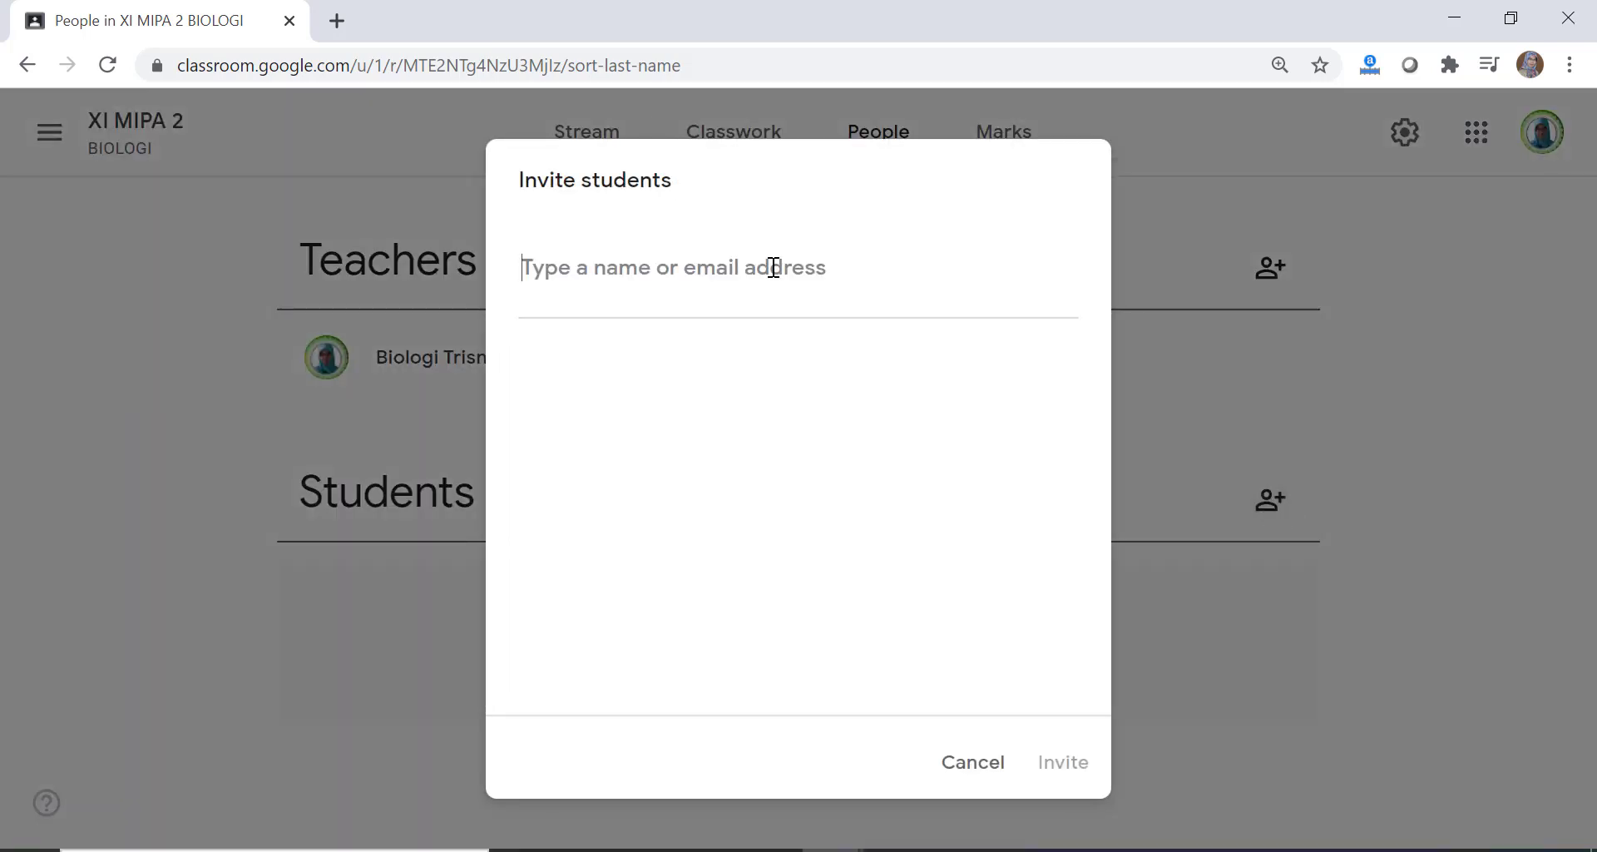
click(965, 771)
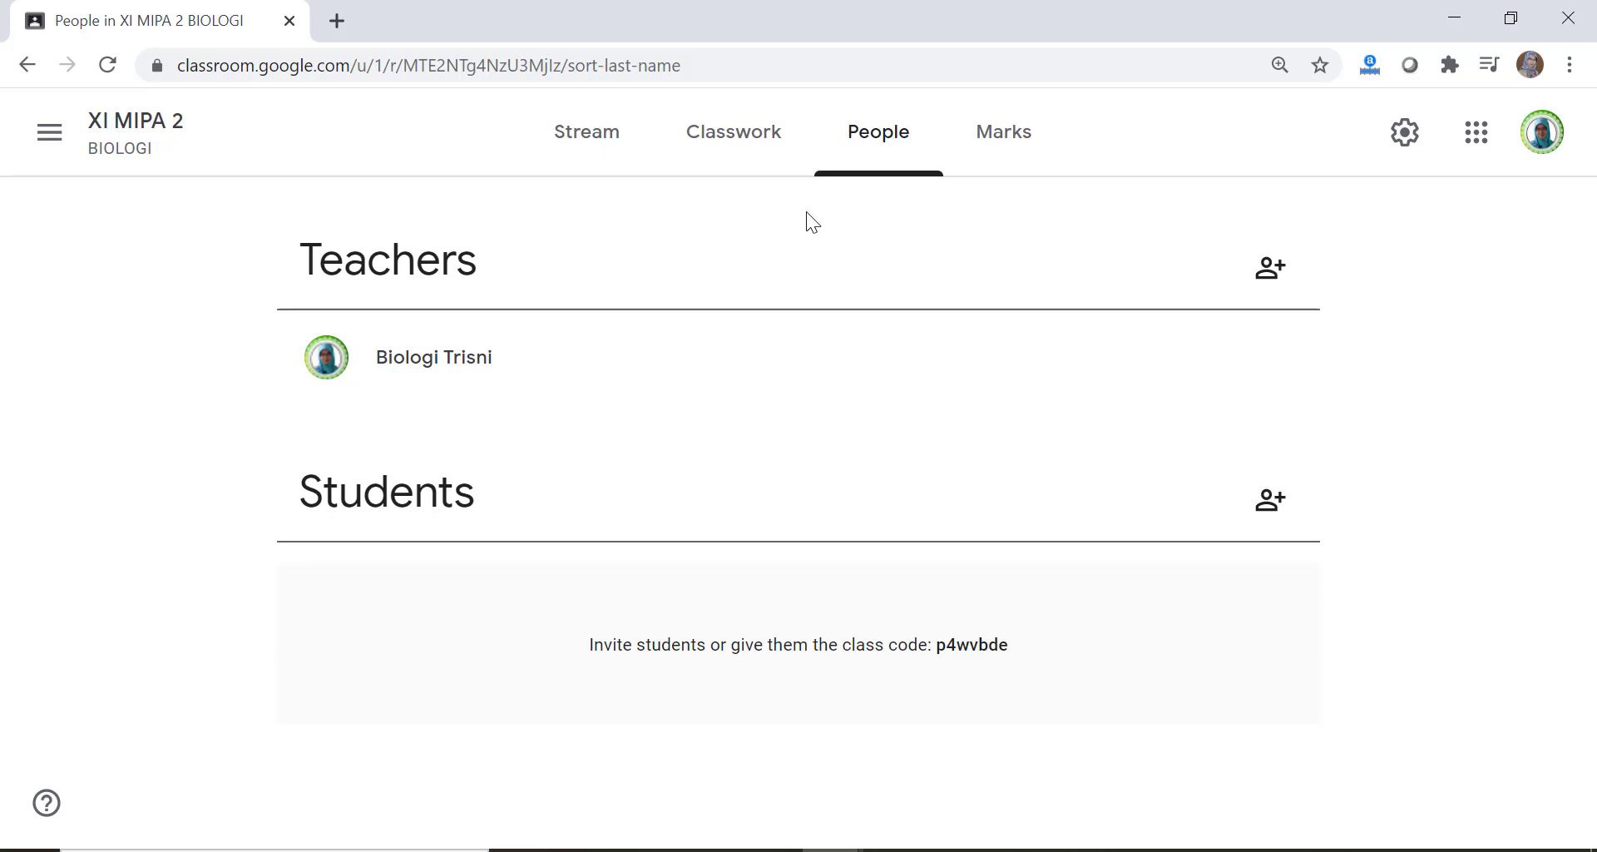
Start a new topic in the Classwork of XI MIPA 2
click(748, 149)
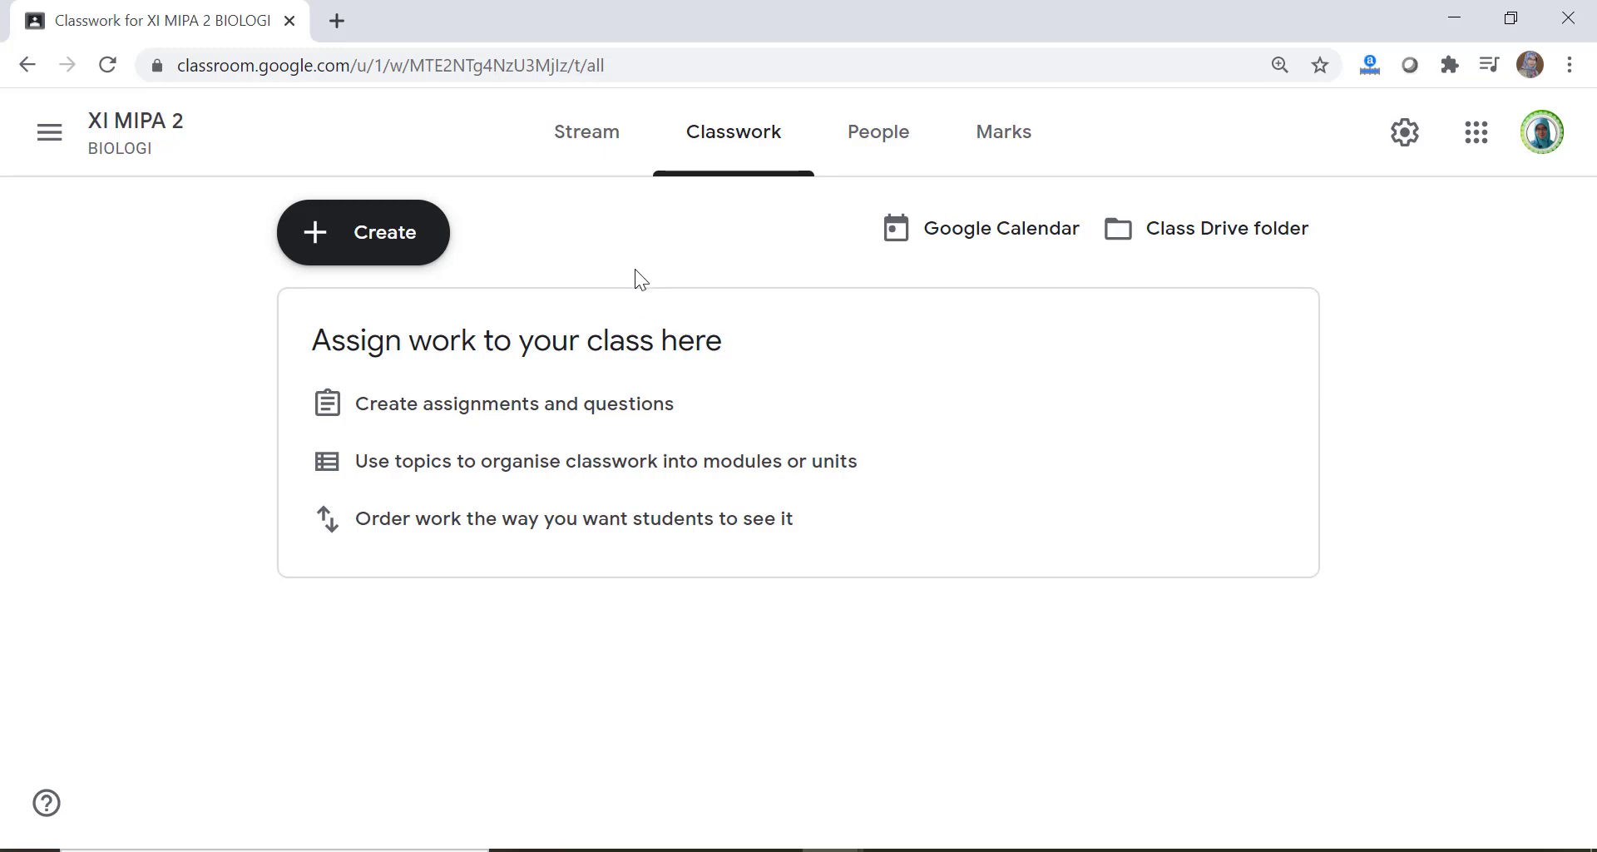
click(396, 249)
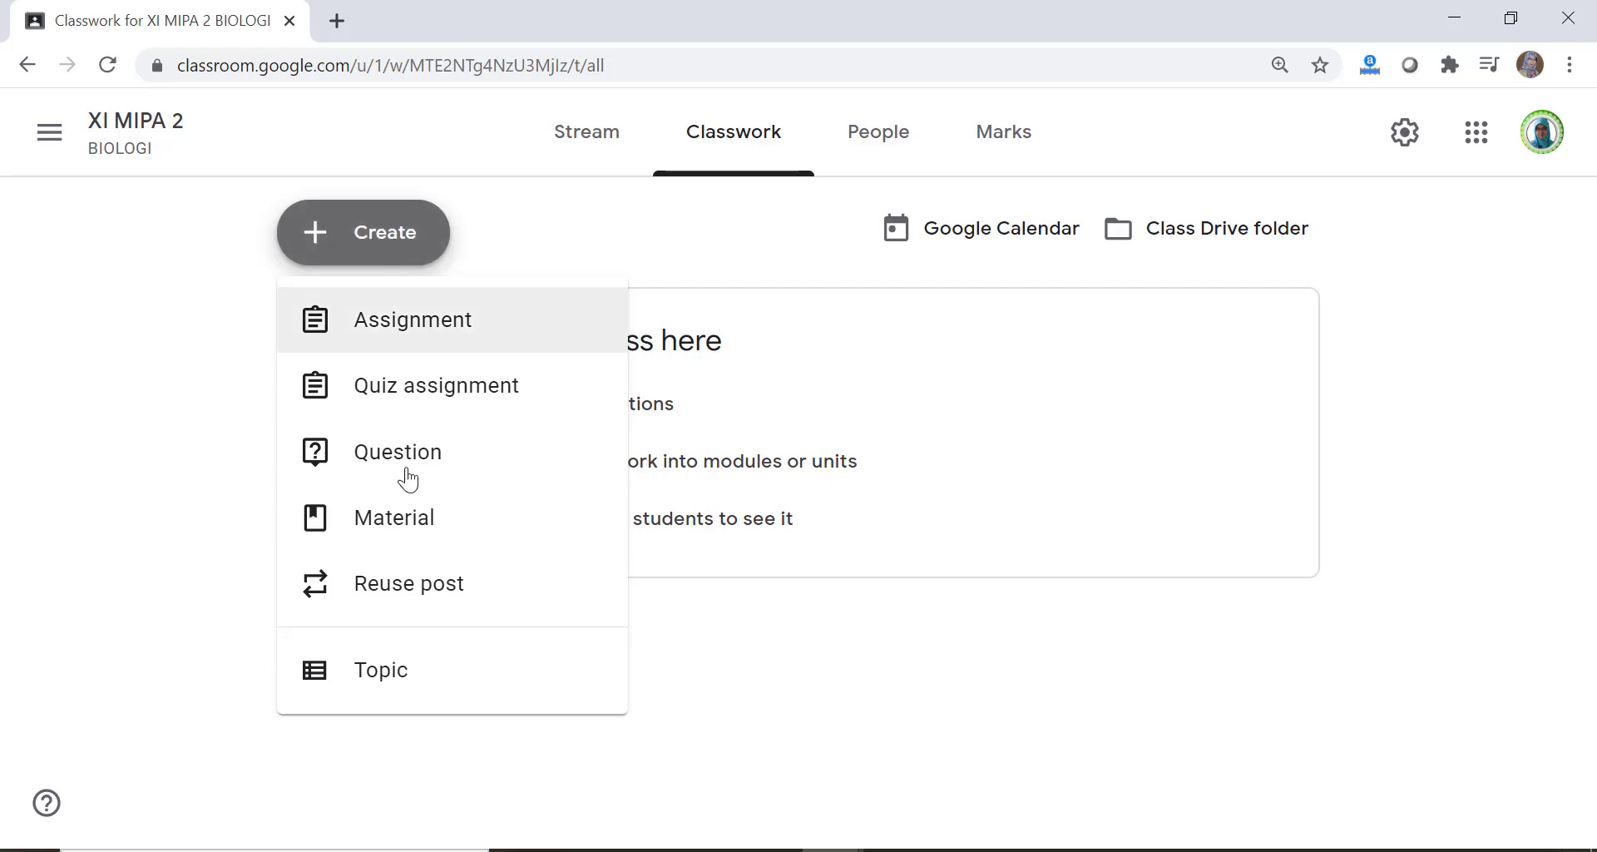
click(372, 687)
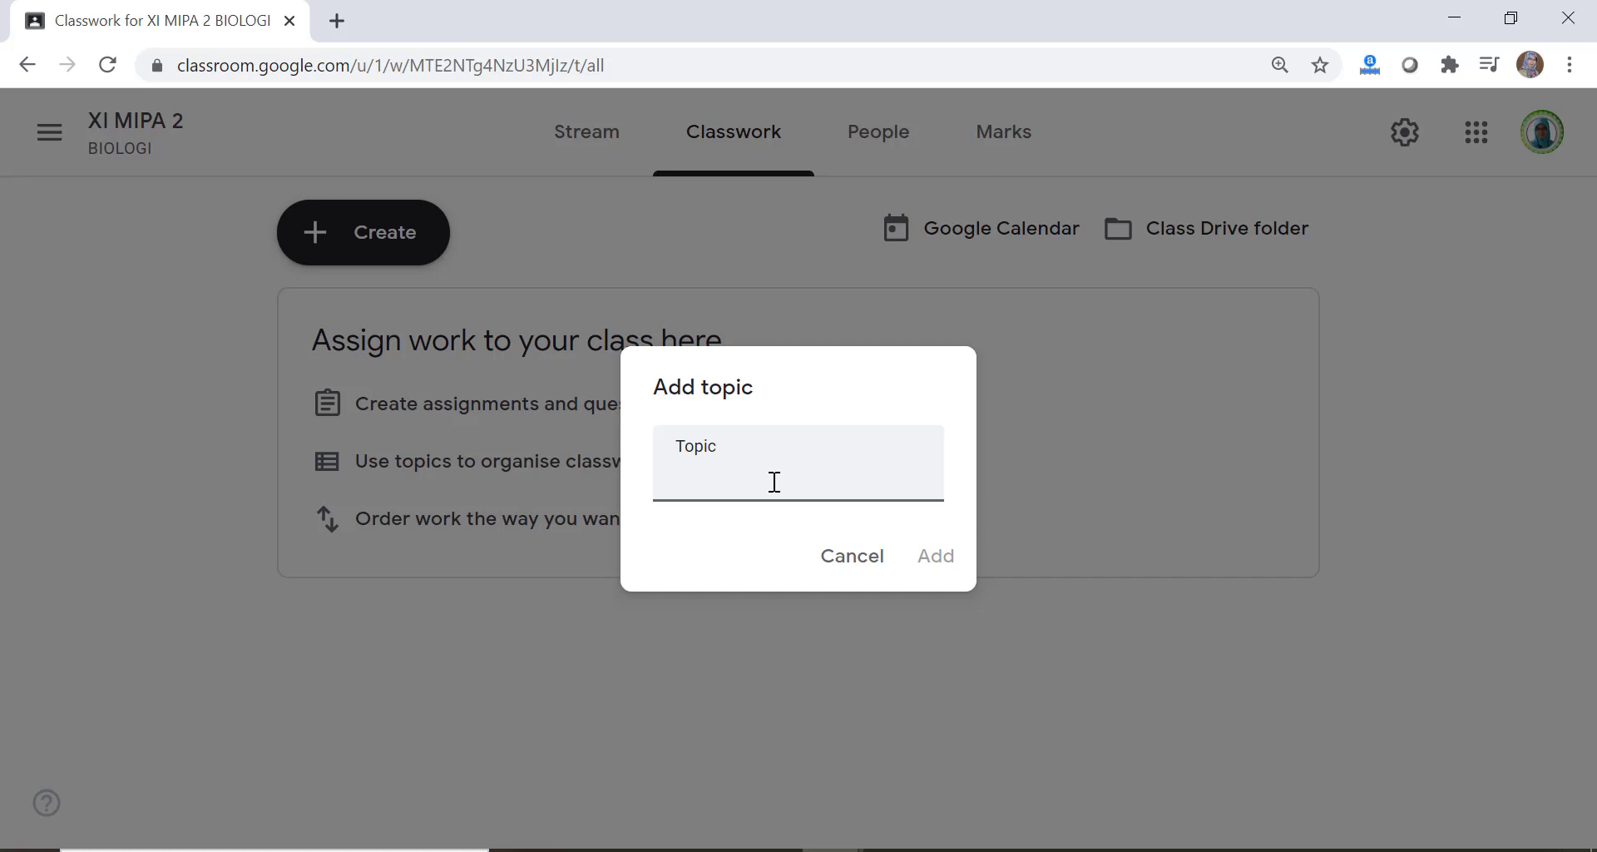
text(kd 3.1)
key(ctrl+a)
key(BackSpace)
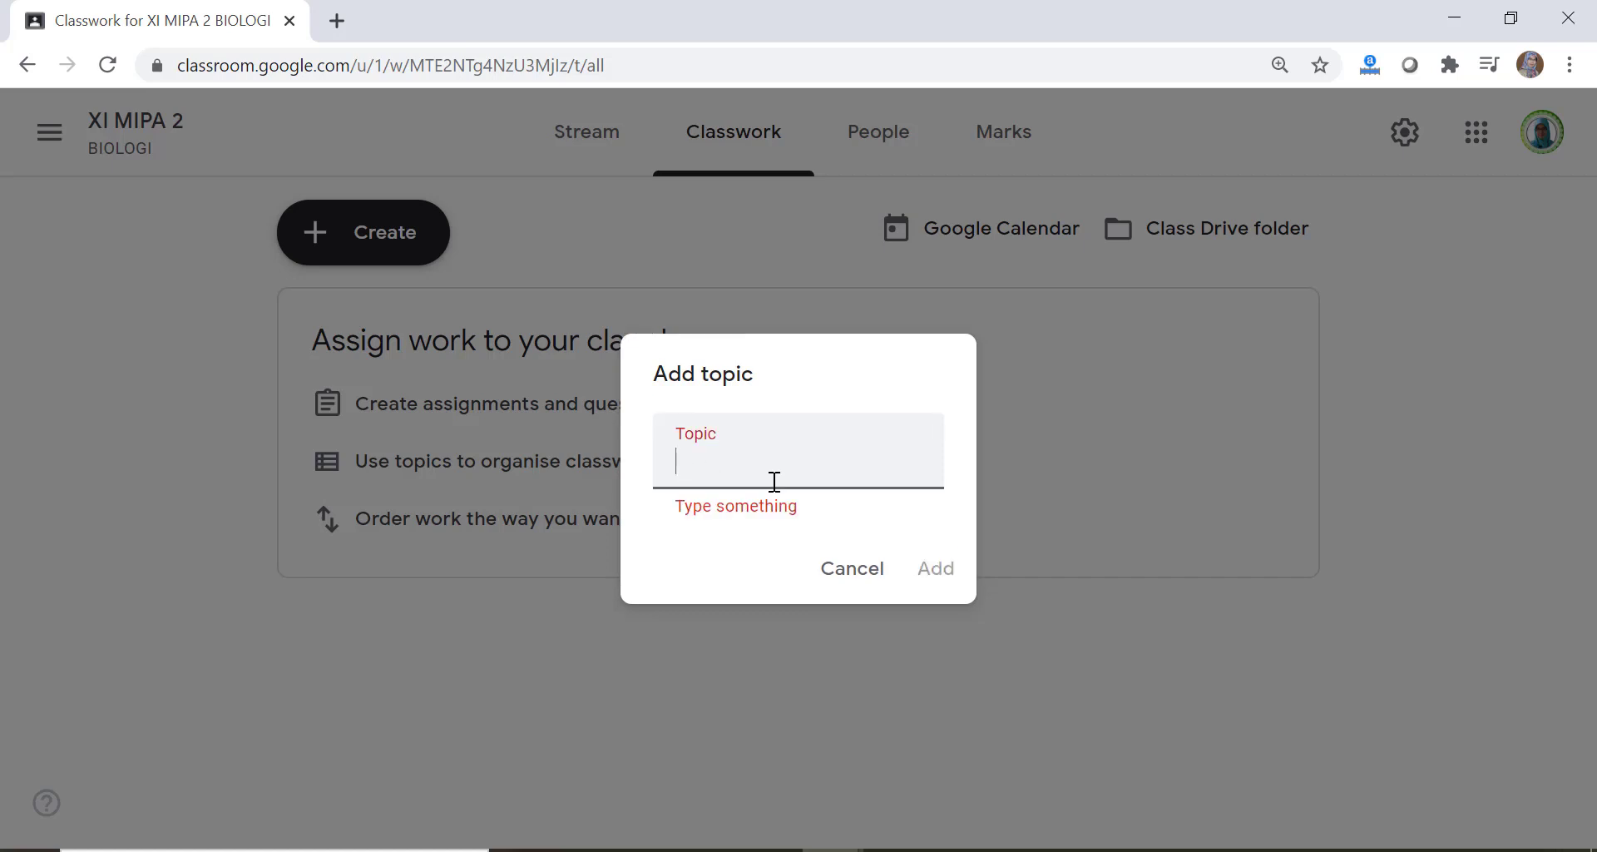
Name the topic KD 3.1 STRUKTUR DAN FUNGSI SEL and add it to the classwork
text(KD 3.1 )
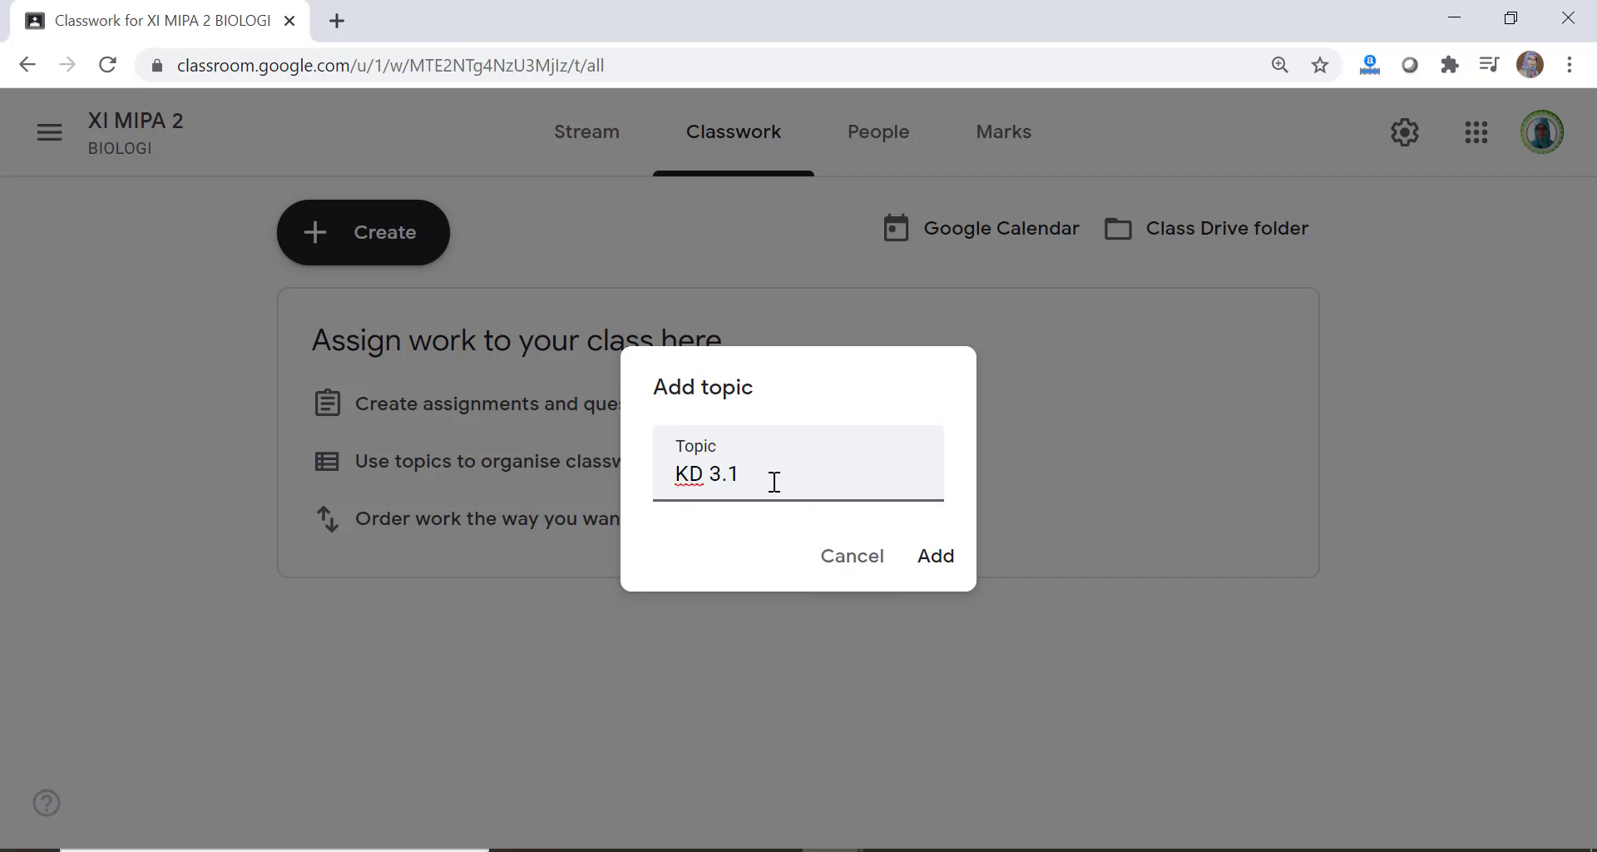
text(STRUKTUR DAN)
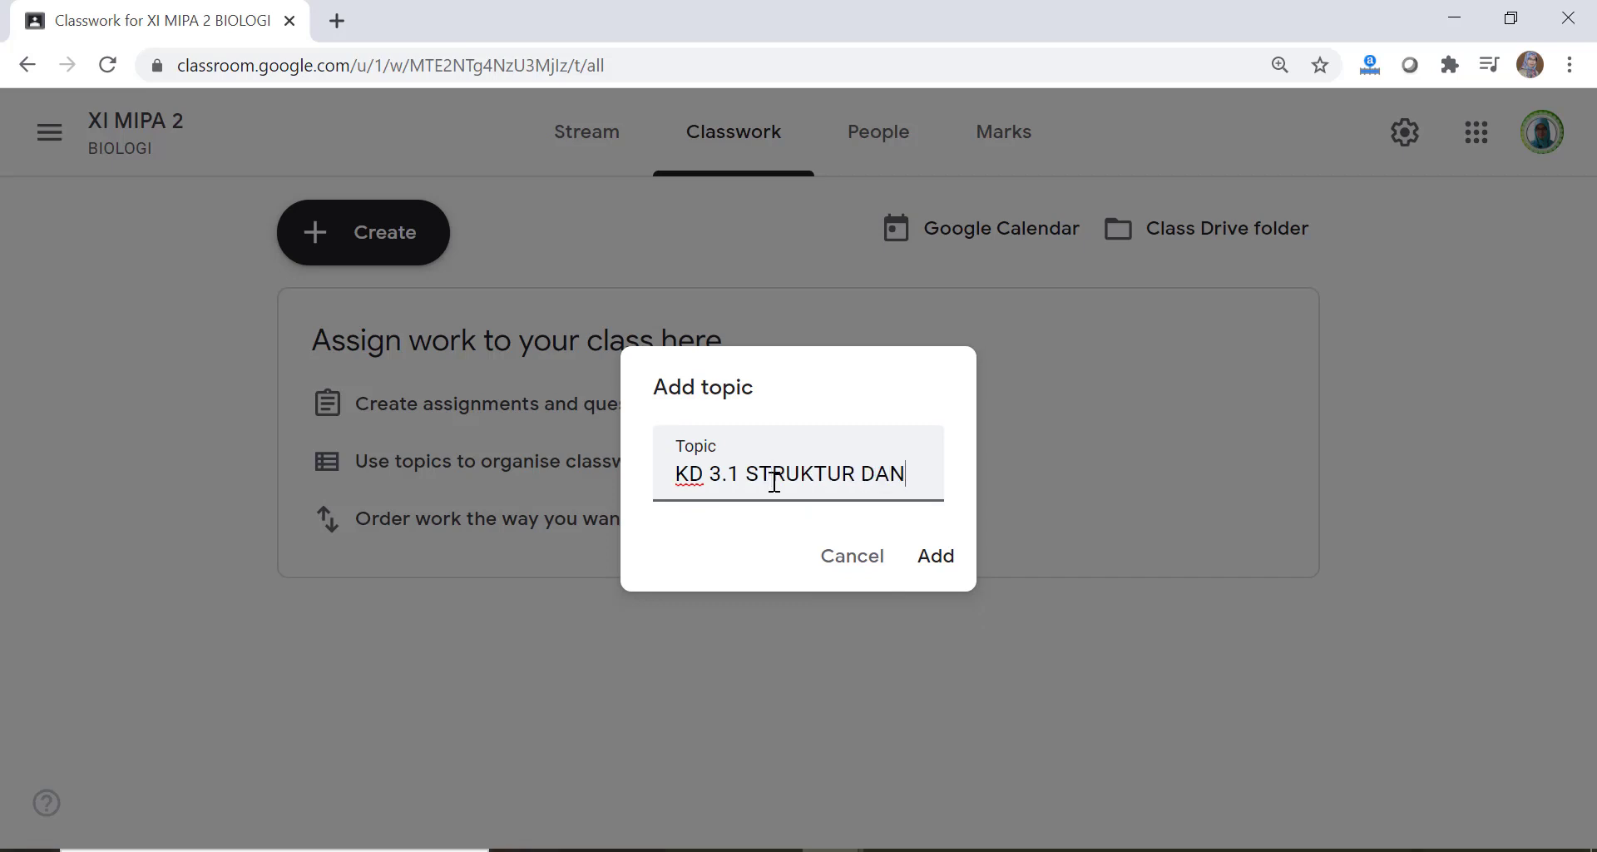
text( FUNGSI)
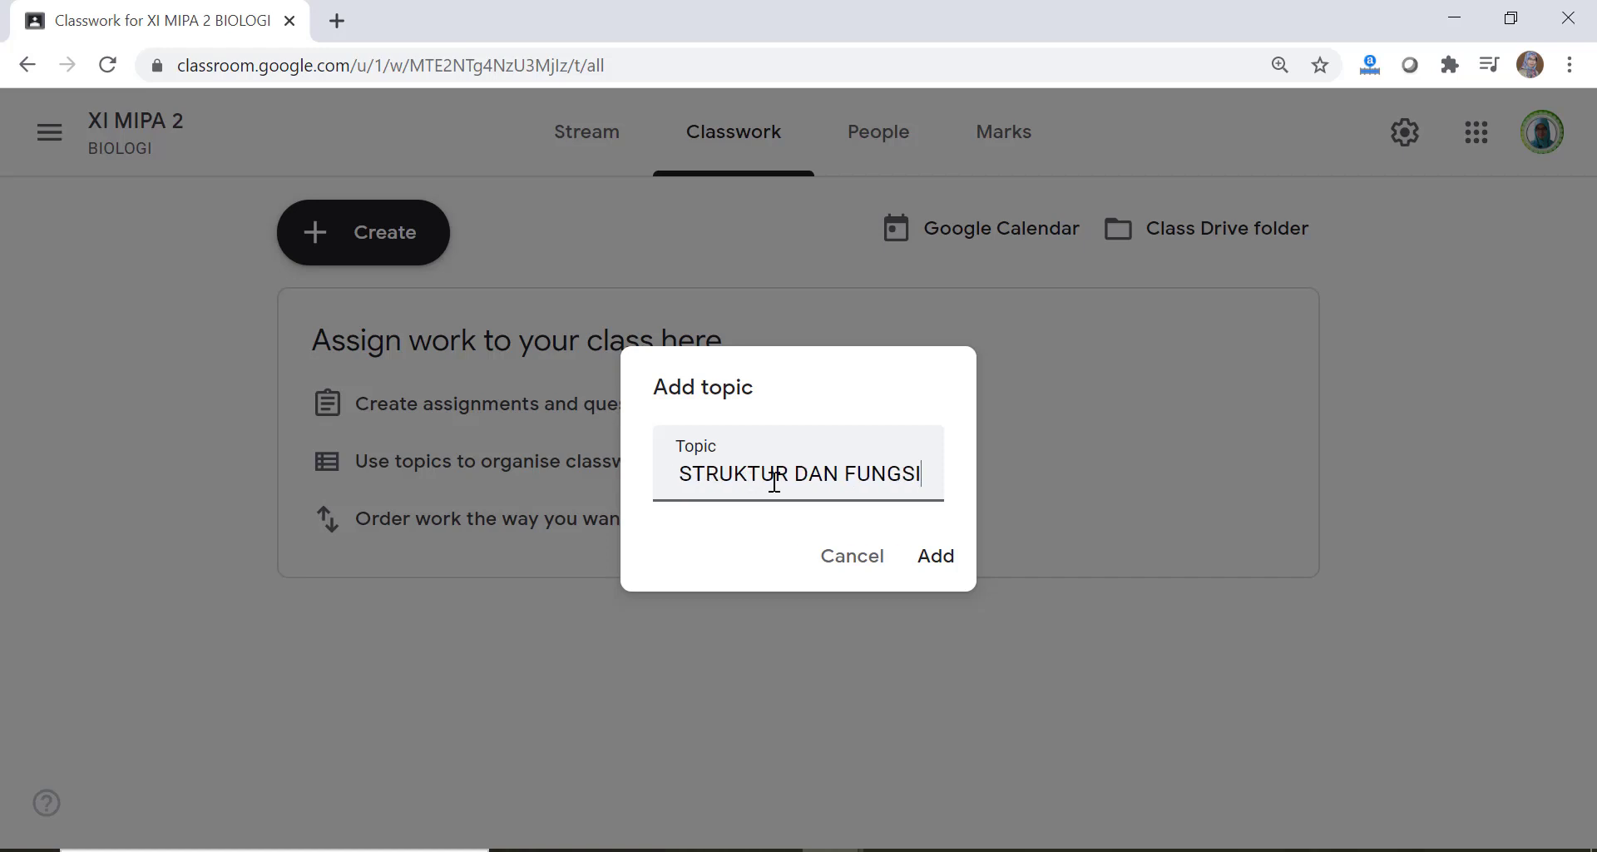
text( SEL)
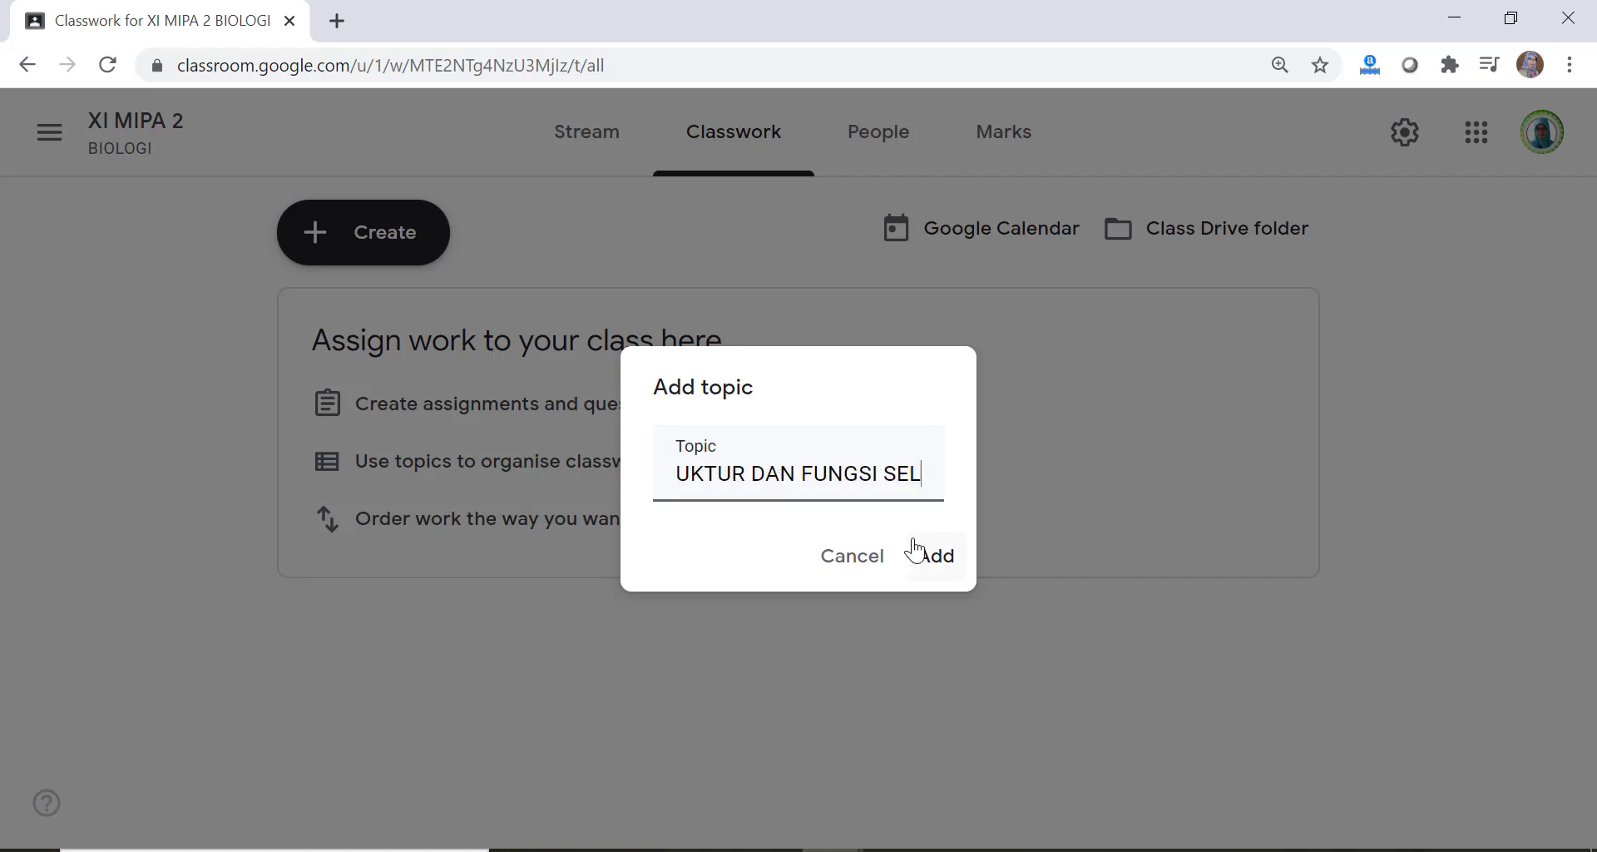
click(931, 560)
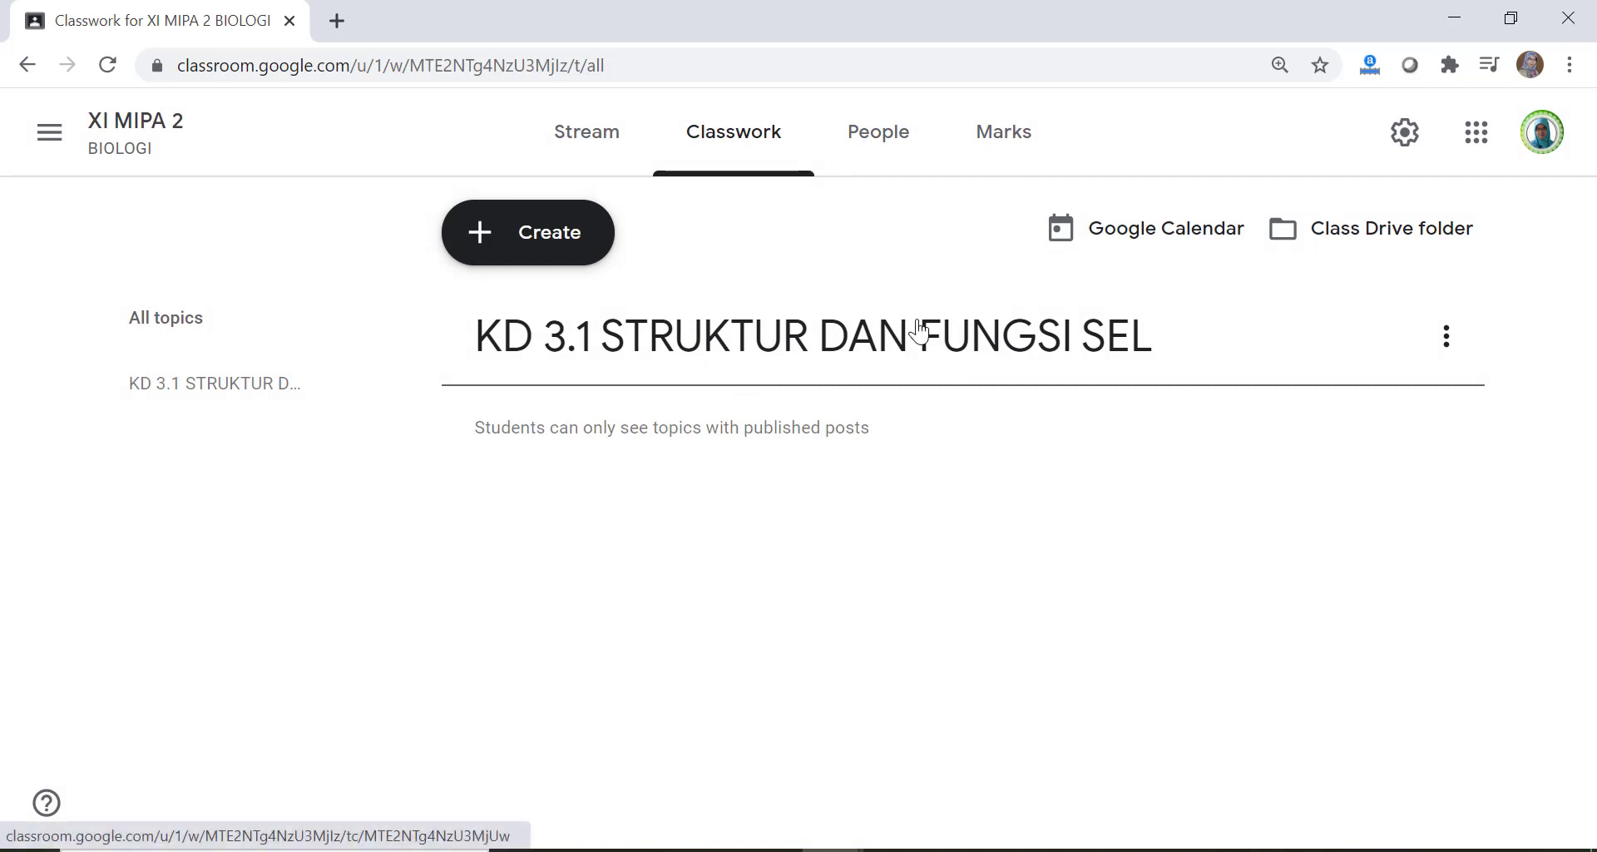
Create a new classwork material titled MATERI 1 : Struktur dan Fungsi Sel
click(530, 251)
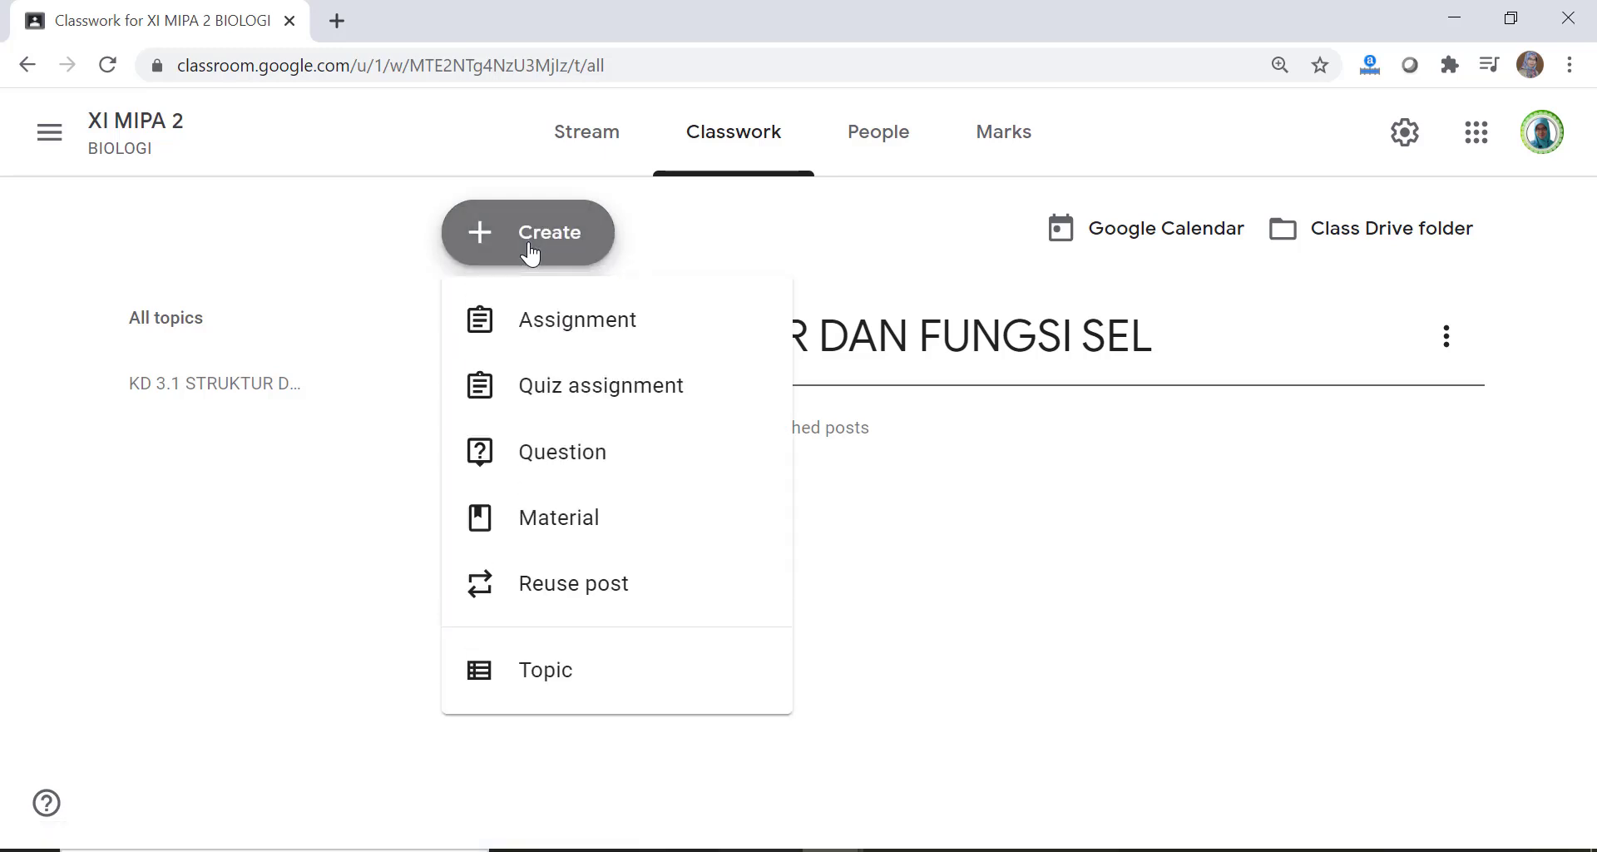
click(543, 538)
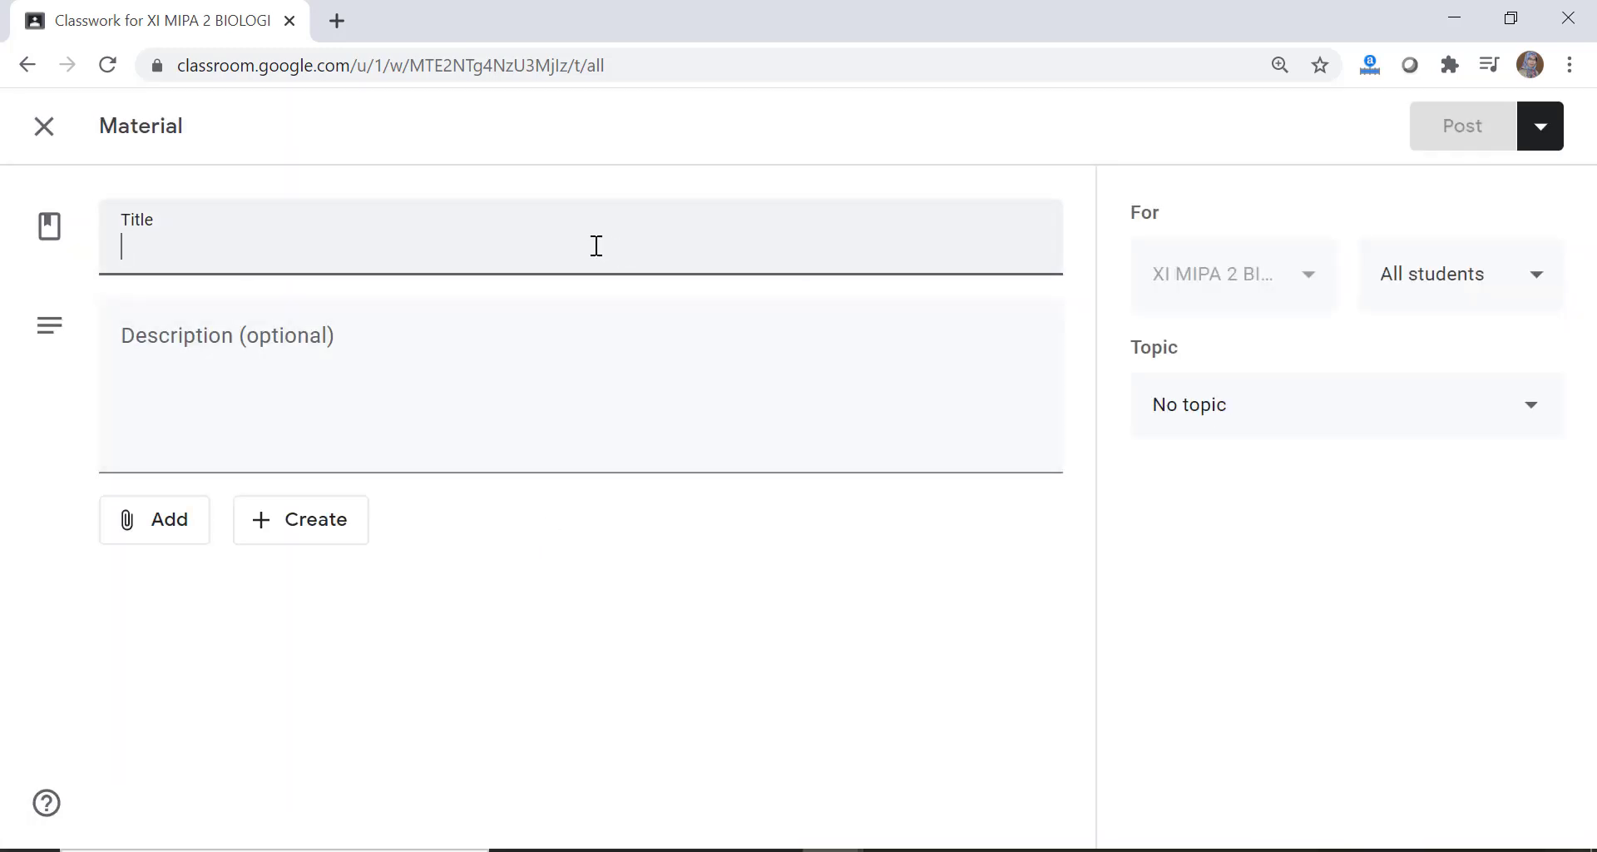
text(MATER)
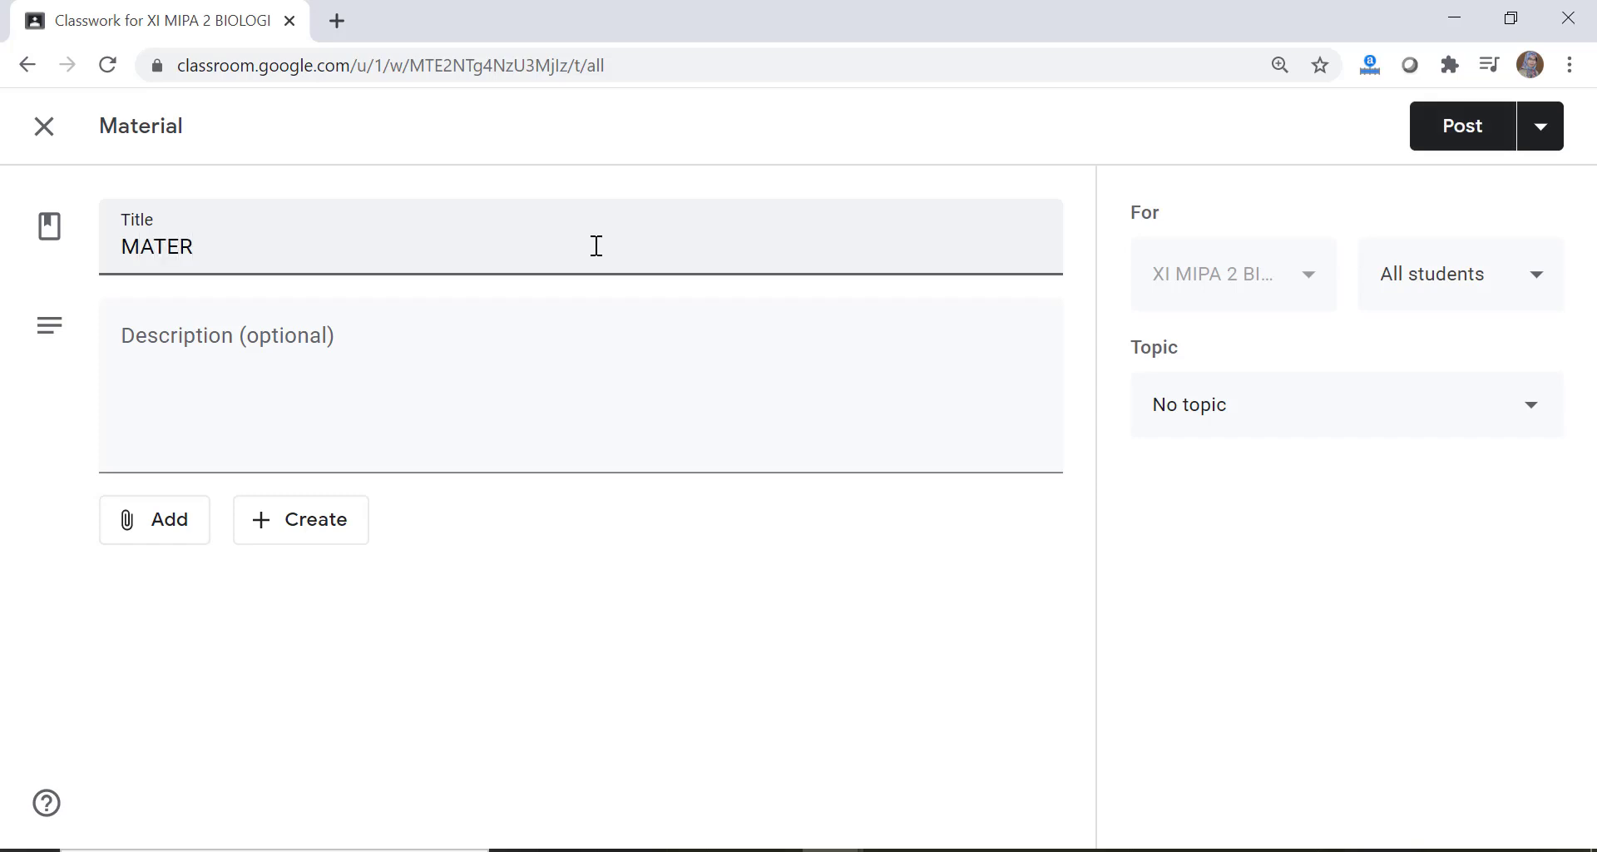
text(I 1 : sTRUKTUR)
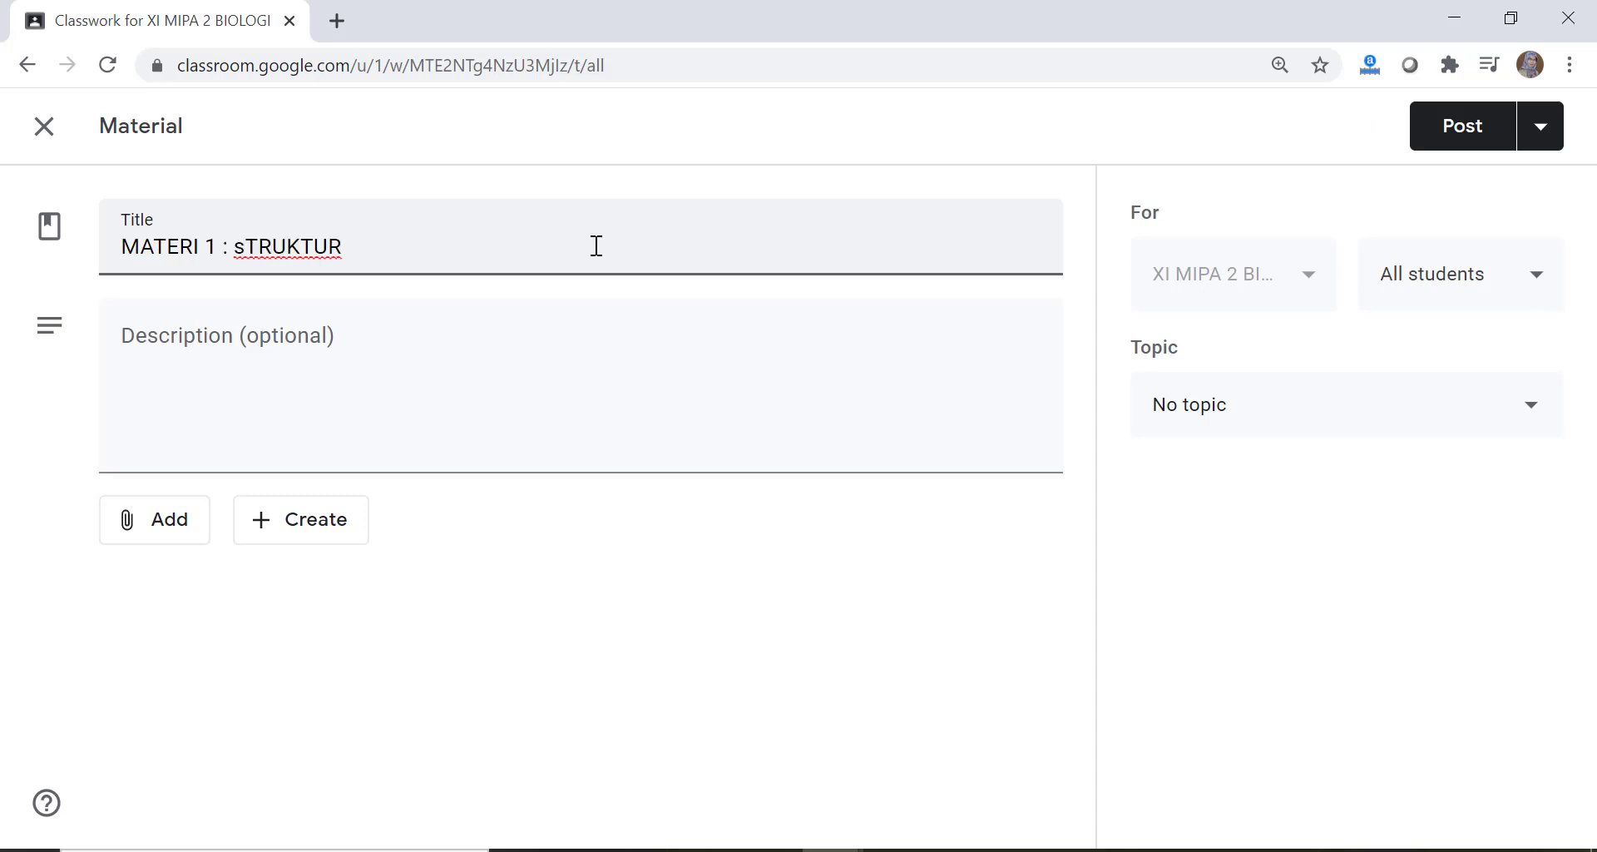
key(BackSpace)
key(BackSpace)
key(BackSpace)
key(BackSpace)
key(BackSpace)
key(BackSpace)
key(BackSpace)
key(BackSpace)
key(BackSpace)
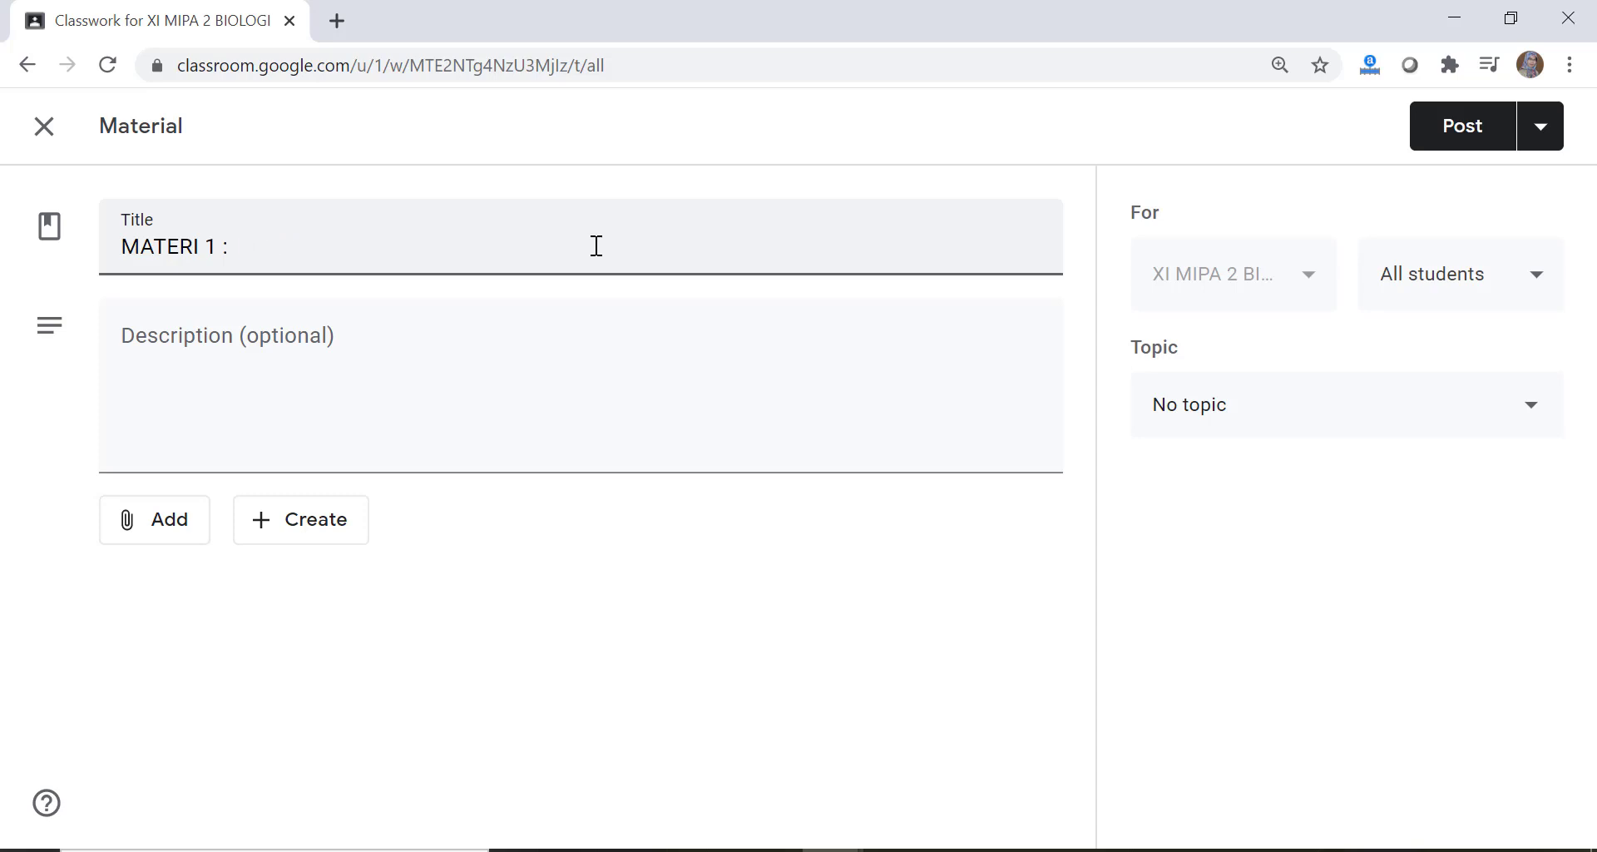
text(Struktur dan F)
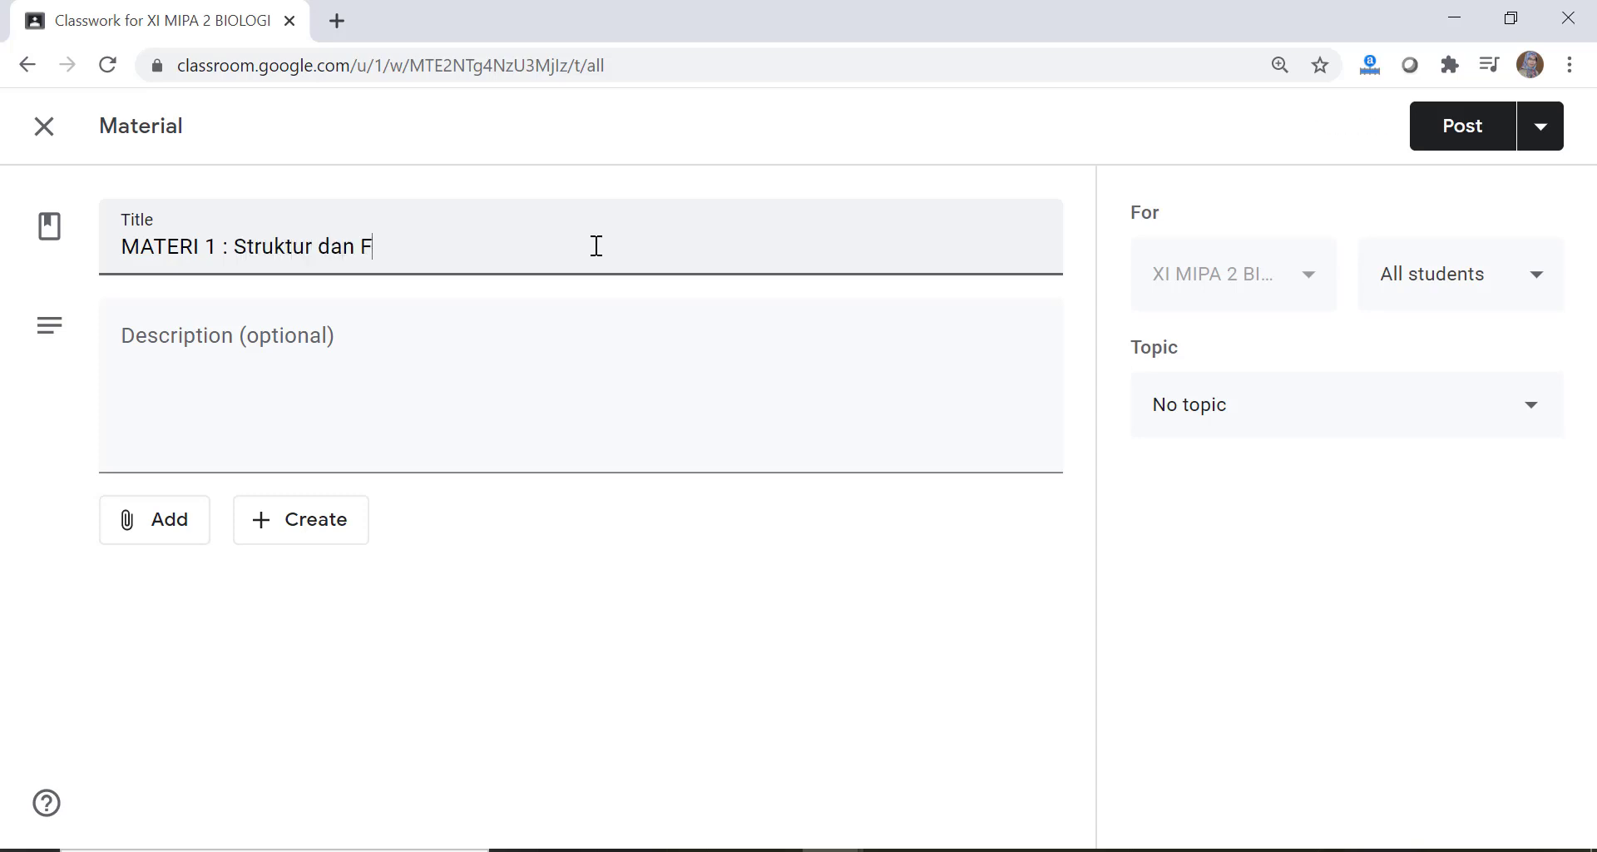
text(ungsi Sel)
Enter the description "Silakan pelajari materi berikut ini" and assign the material to the topic KD 3.1 STRUKTUR DAN FUNGSI SEL
click(395, 342)
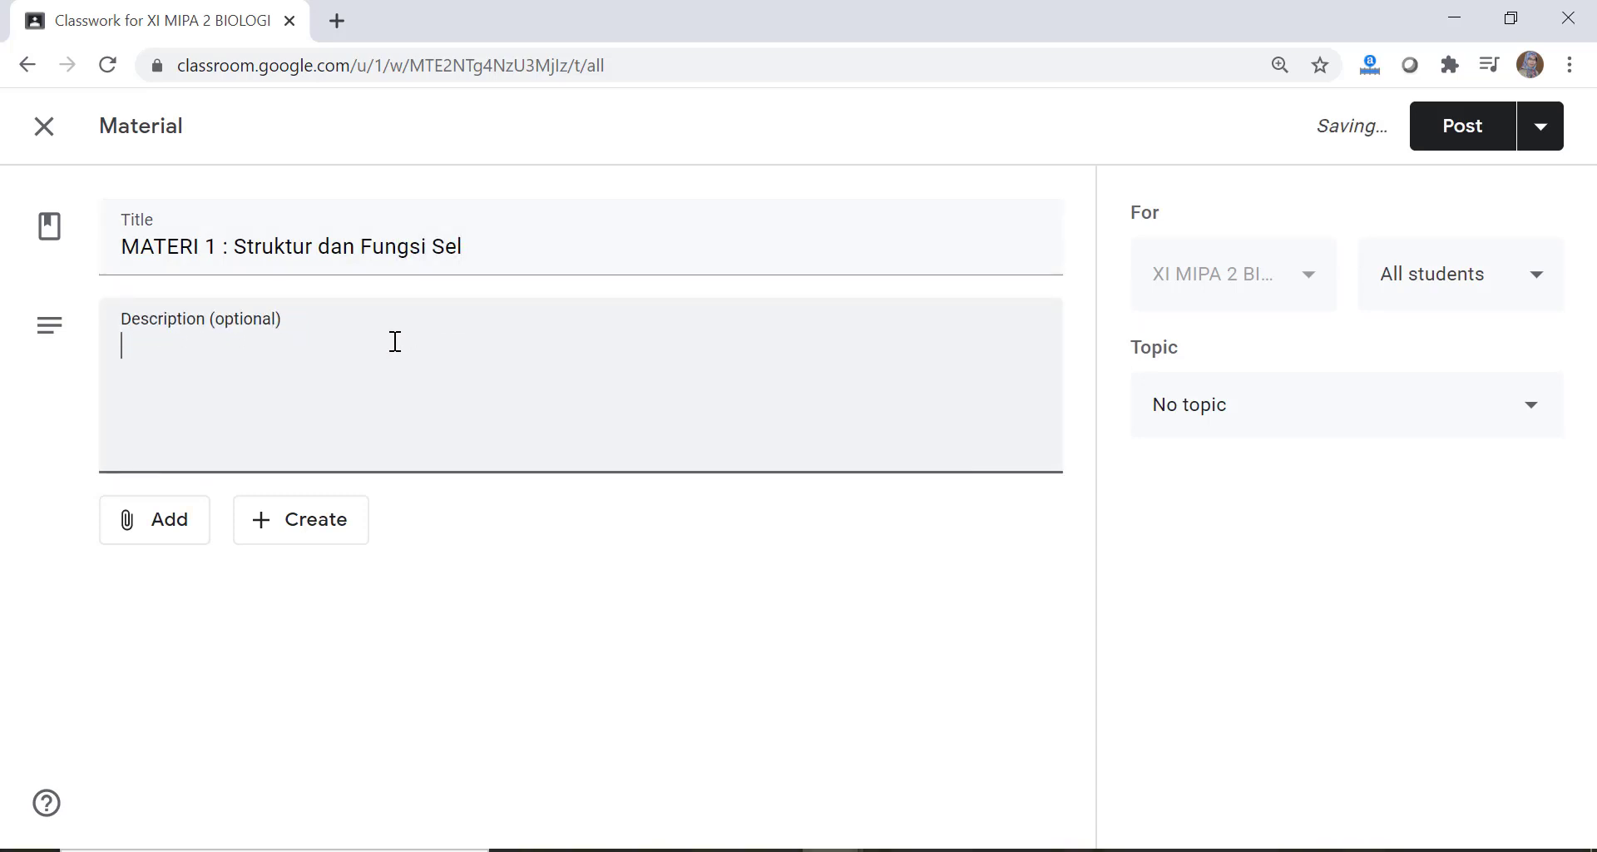
text(Silakan)
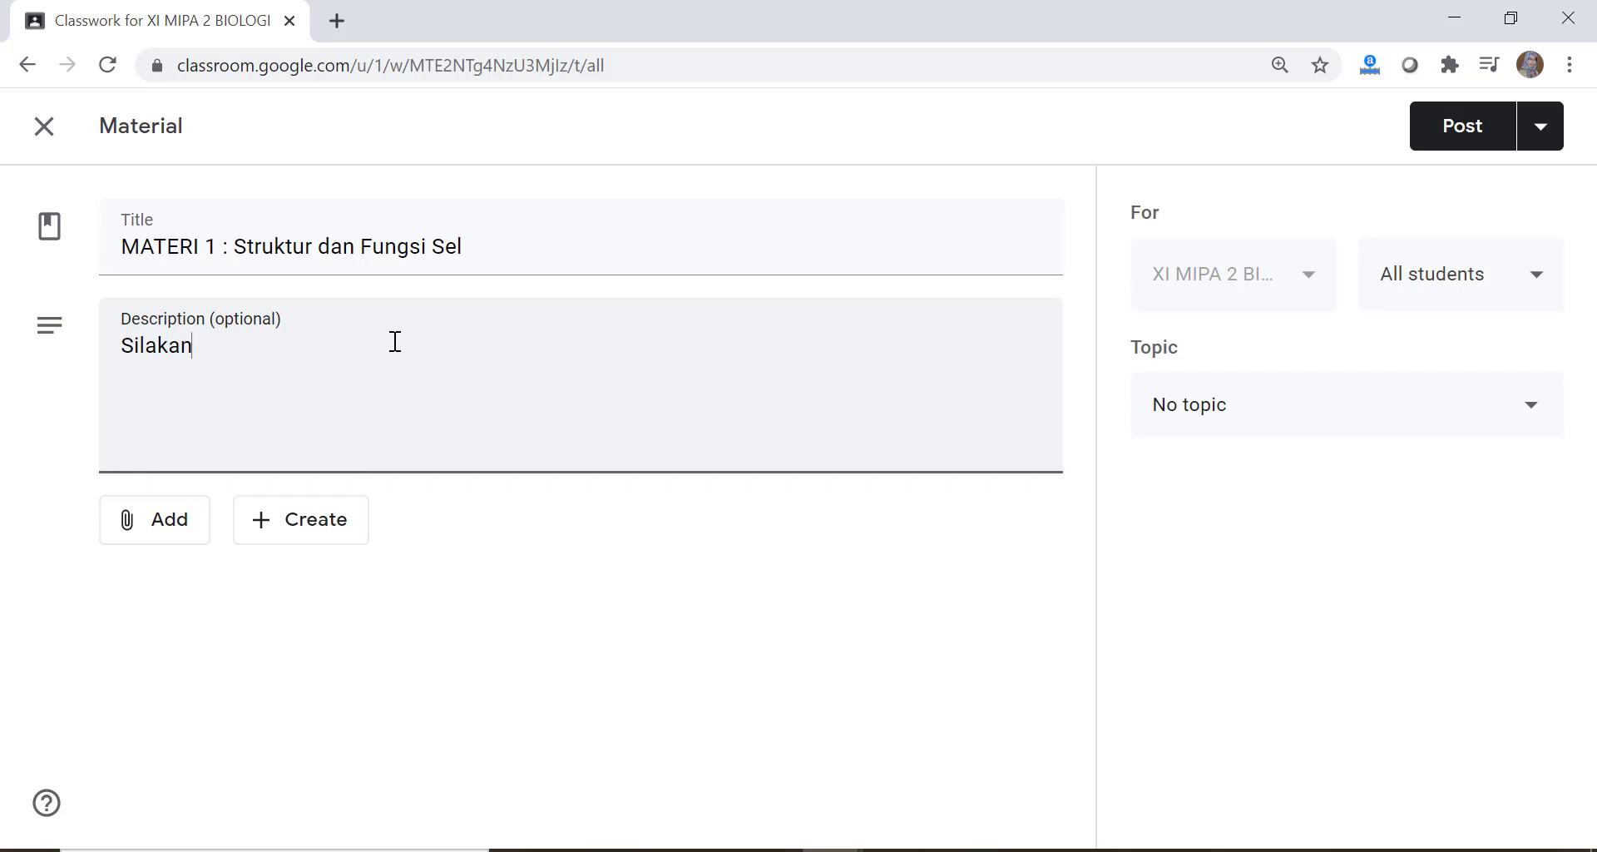
text( pelajari mate)
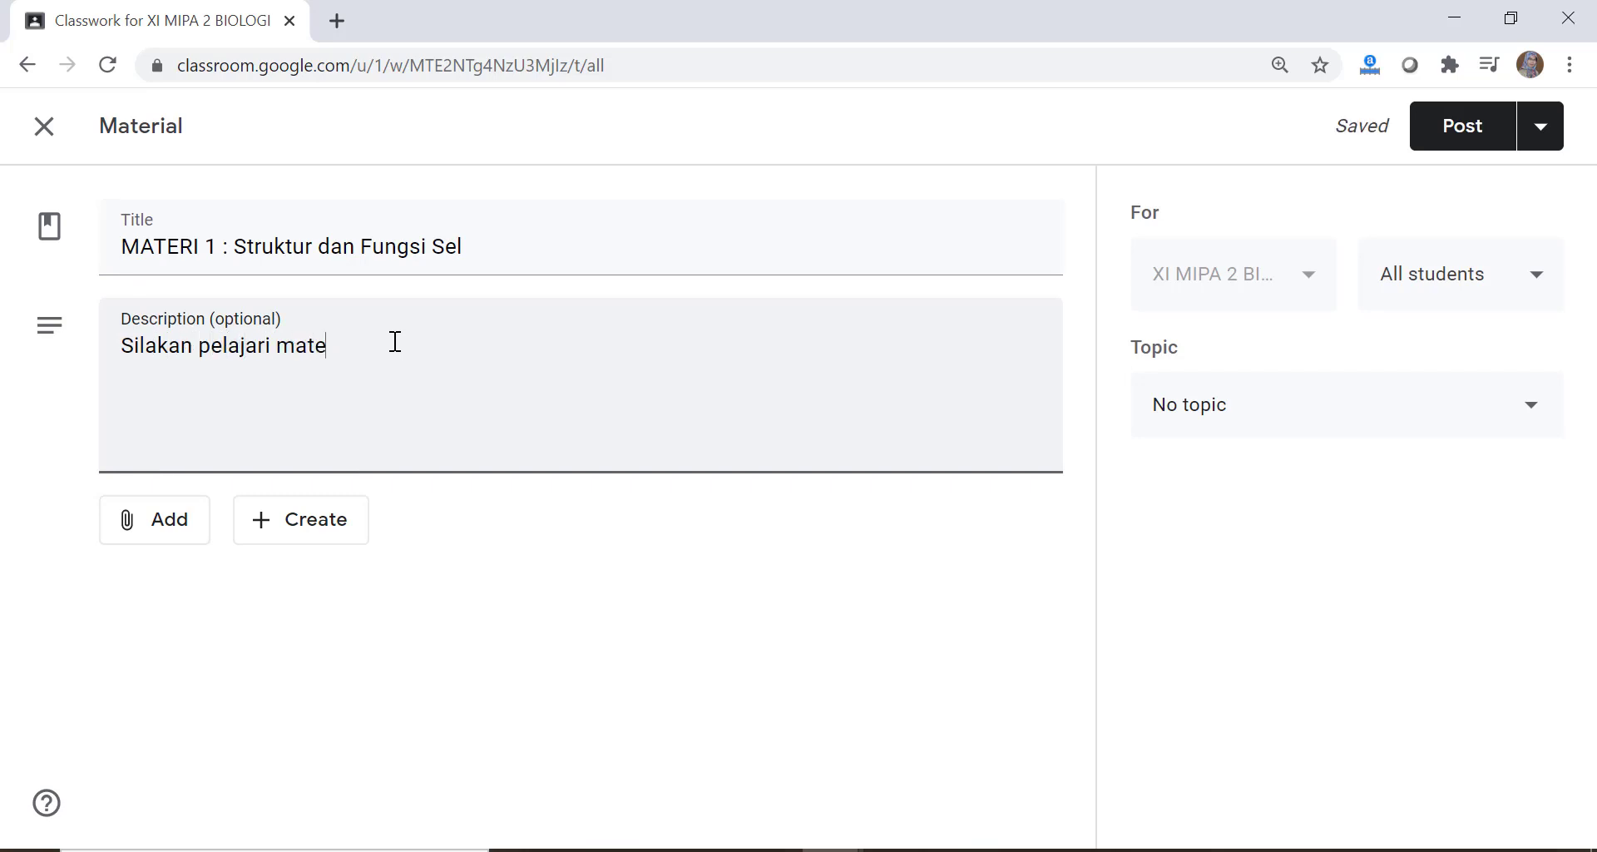
text(ri berikut ini)
click(1524, 403)
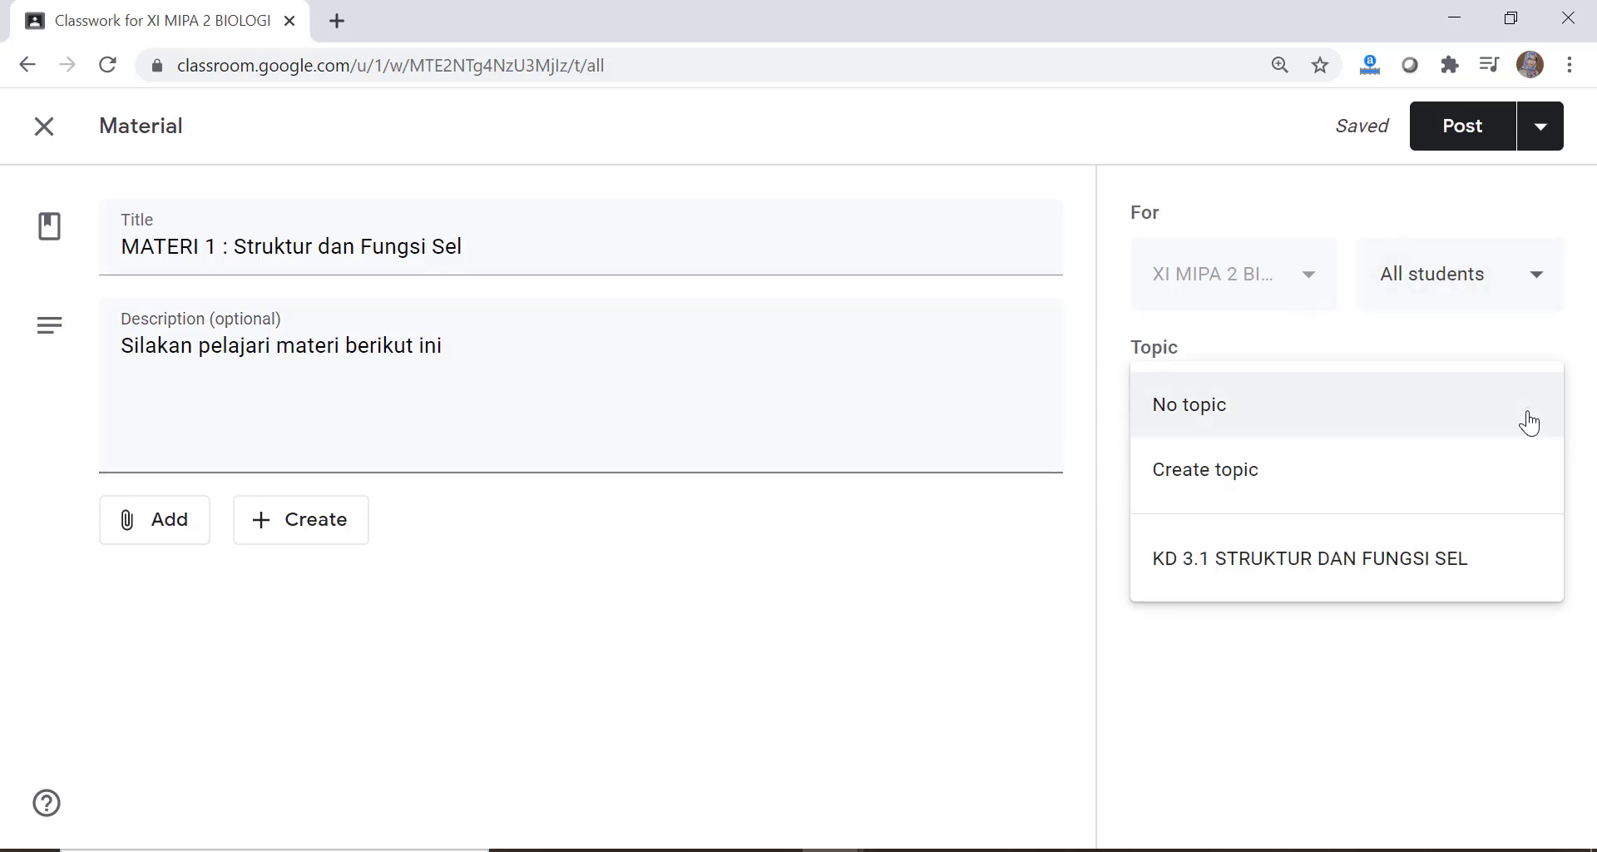
click(1324, 559)
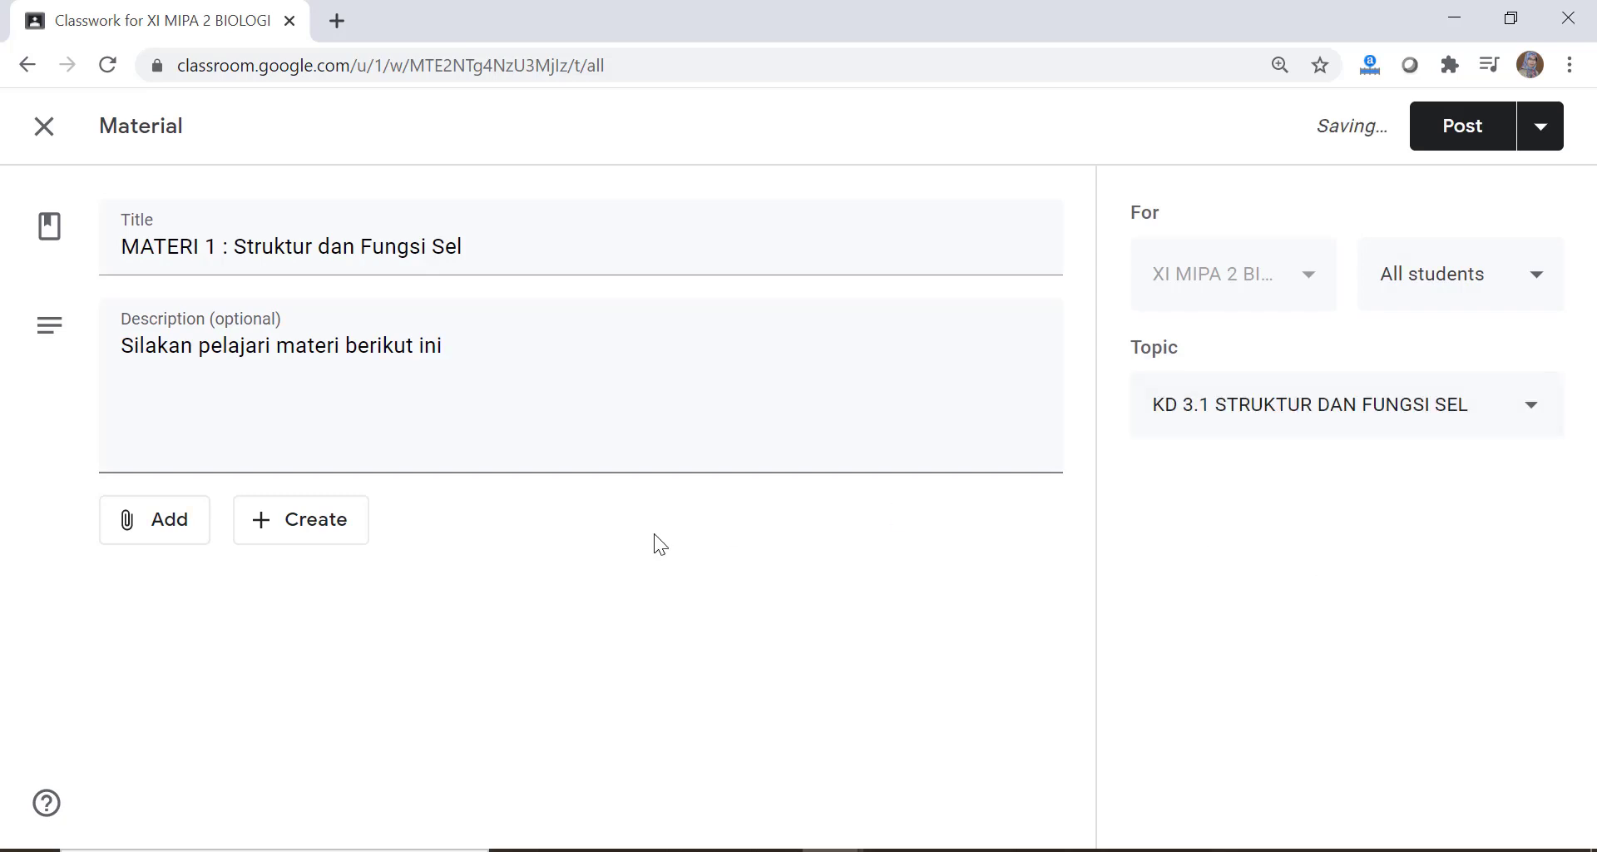
Attach STRUKTUR DAN FUNGSI SEL.ppt from the MATERI > kelas XI folder on Local Disk (D:) and close the material as a draft
click(165, 532)
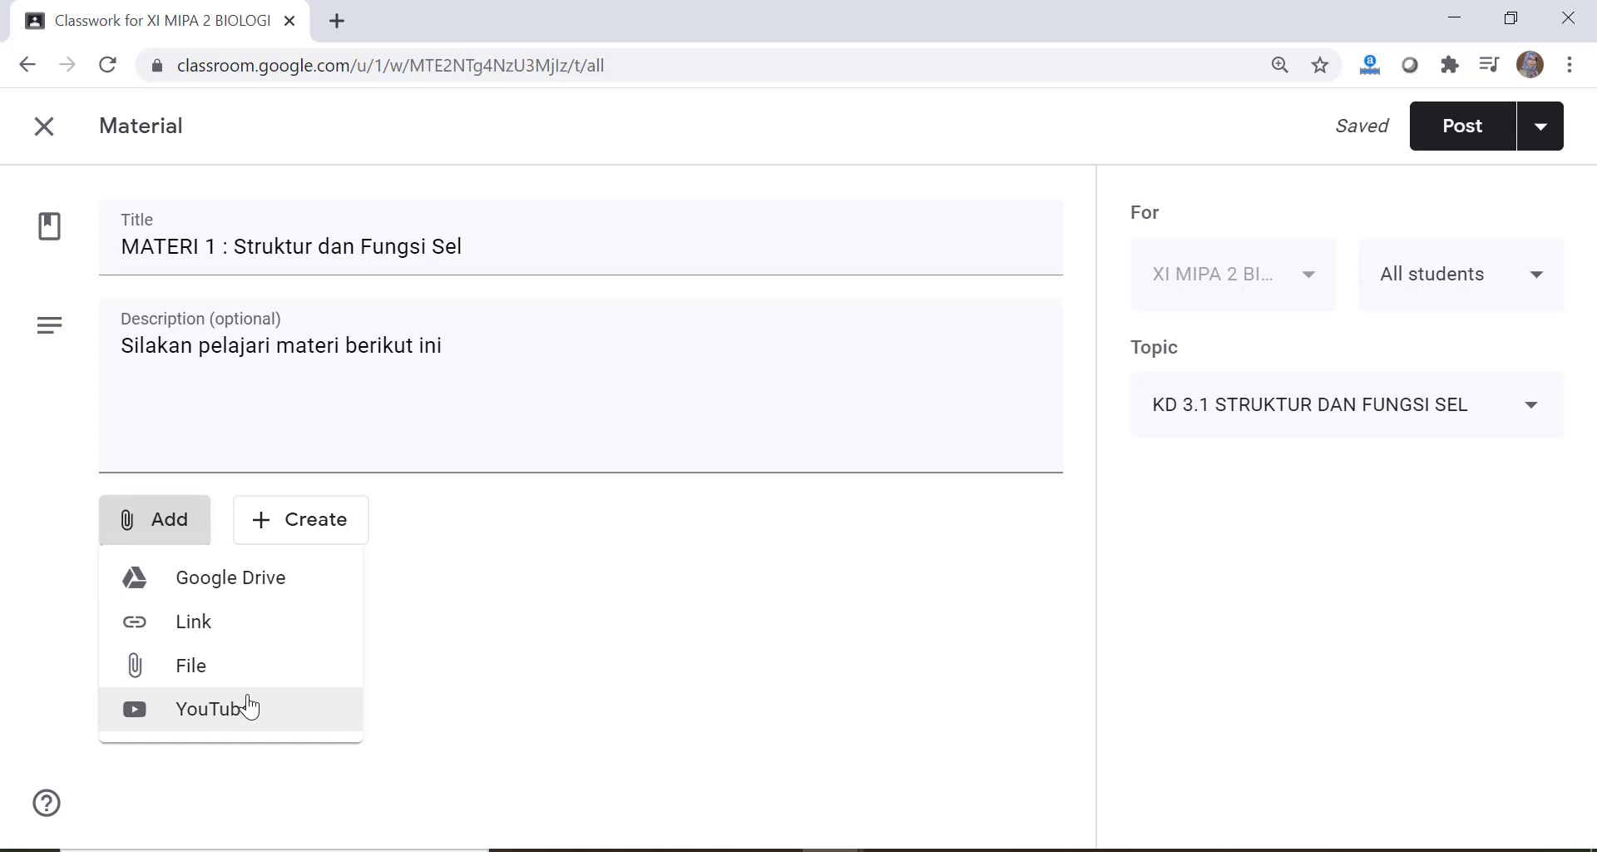
click(198, 663)
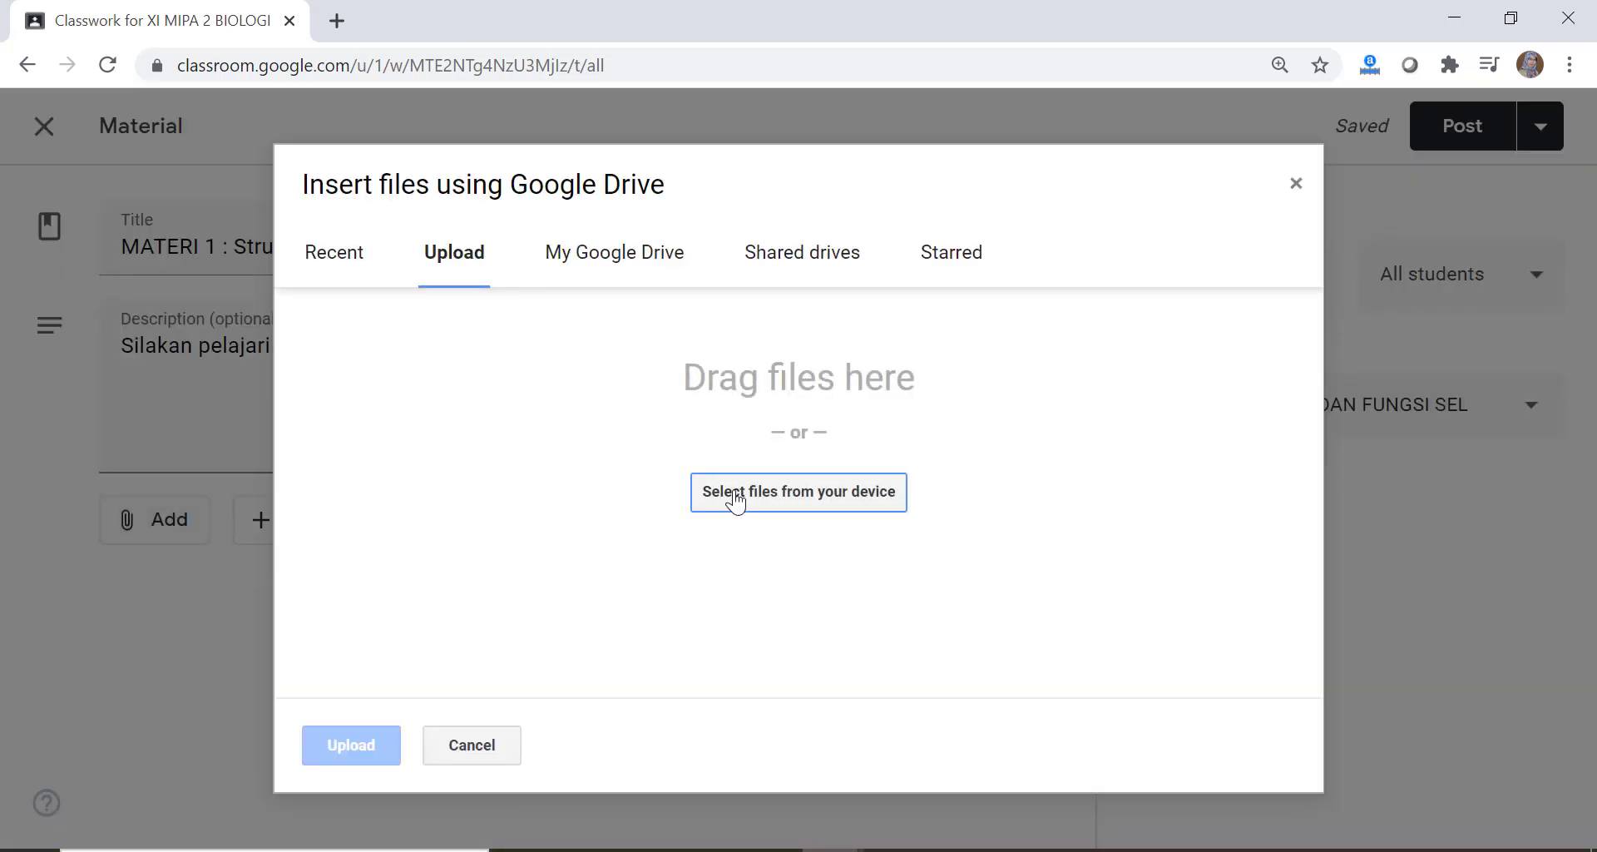
click(792, 497)
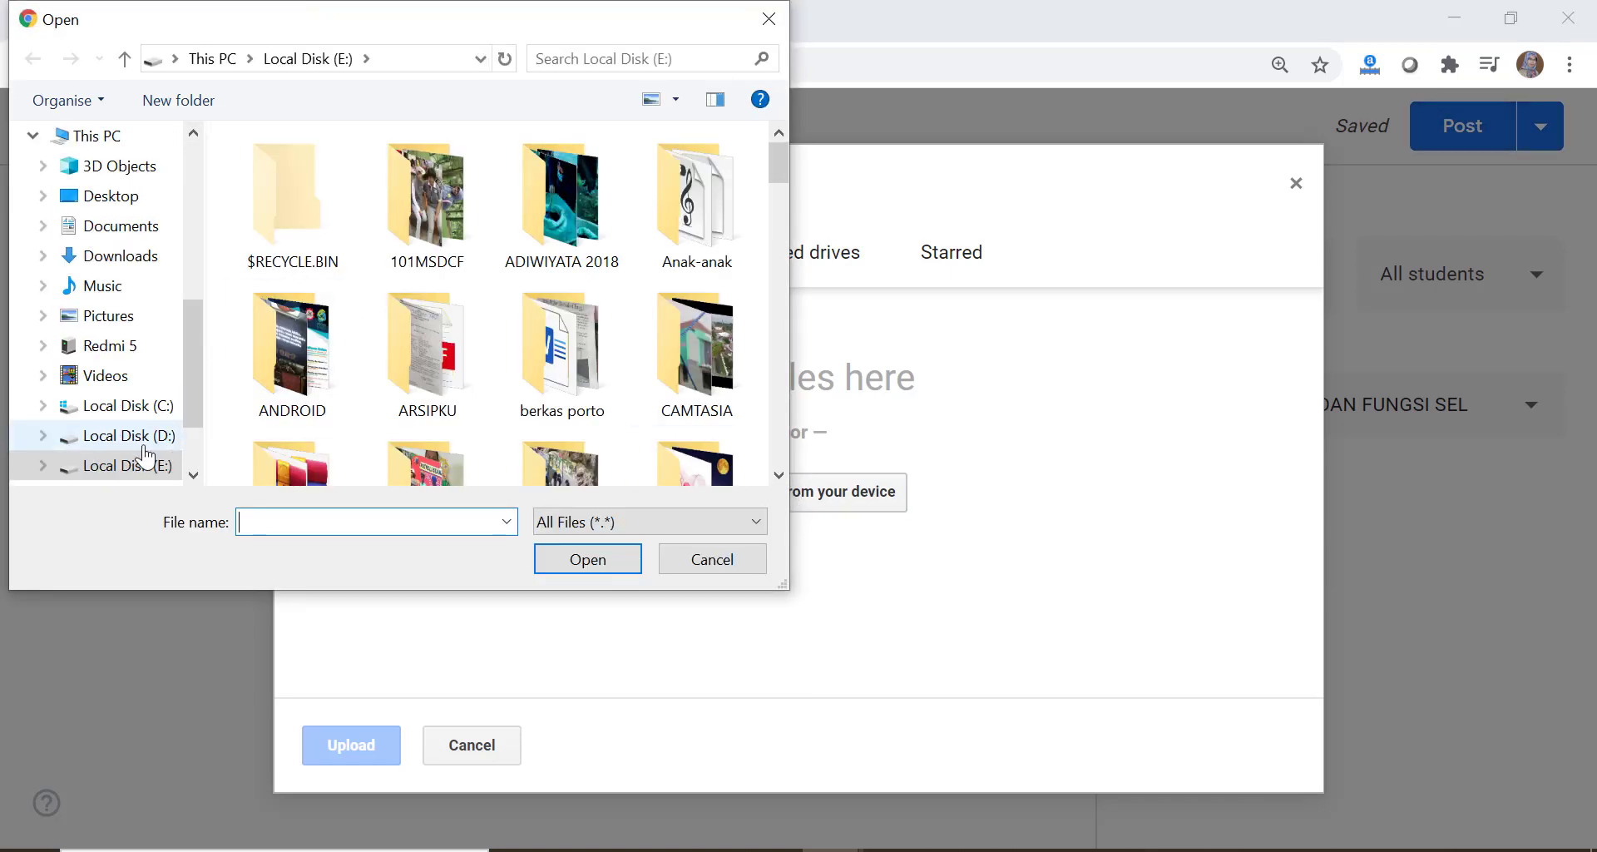
click(143, 445)
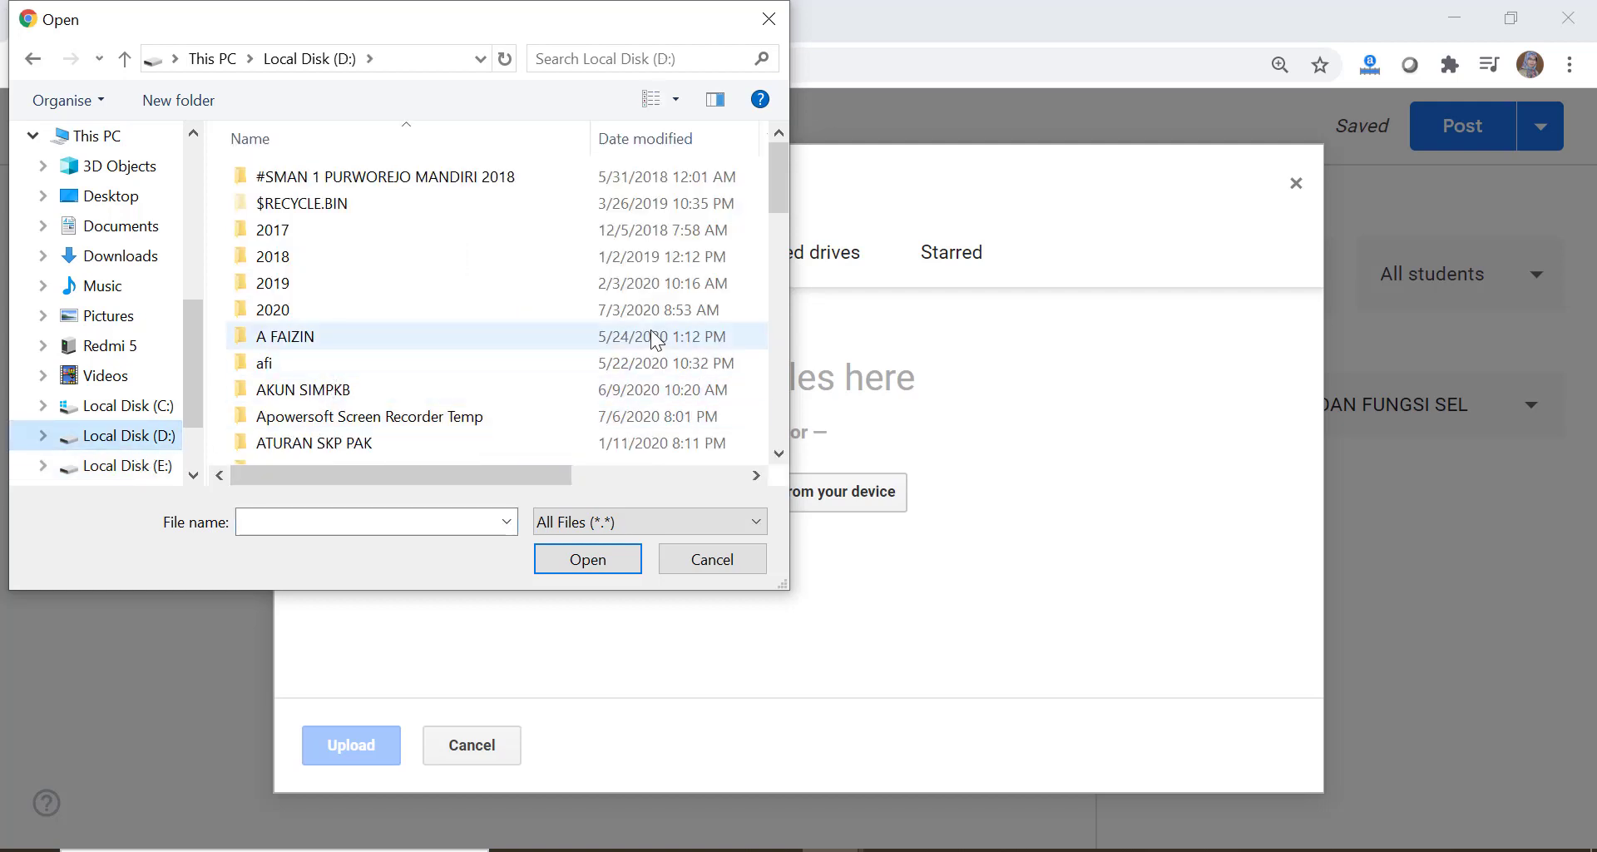
drag(779, 178, 778, 252)
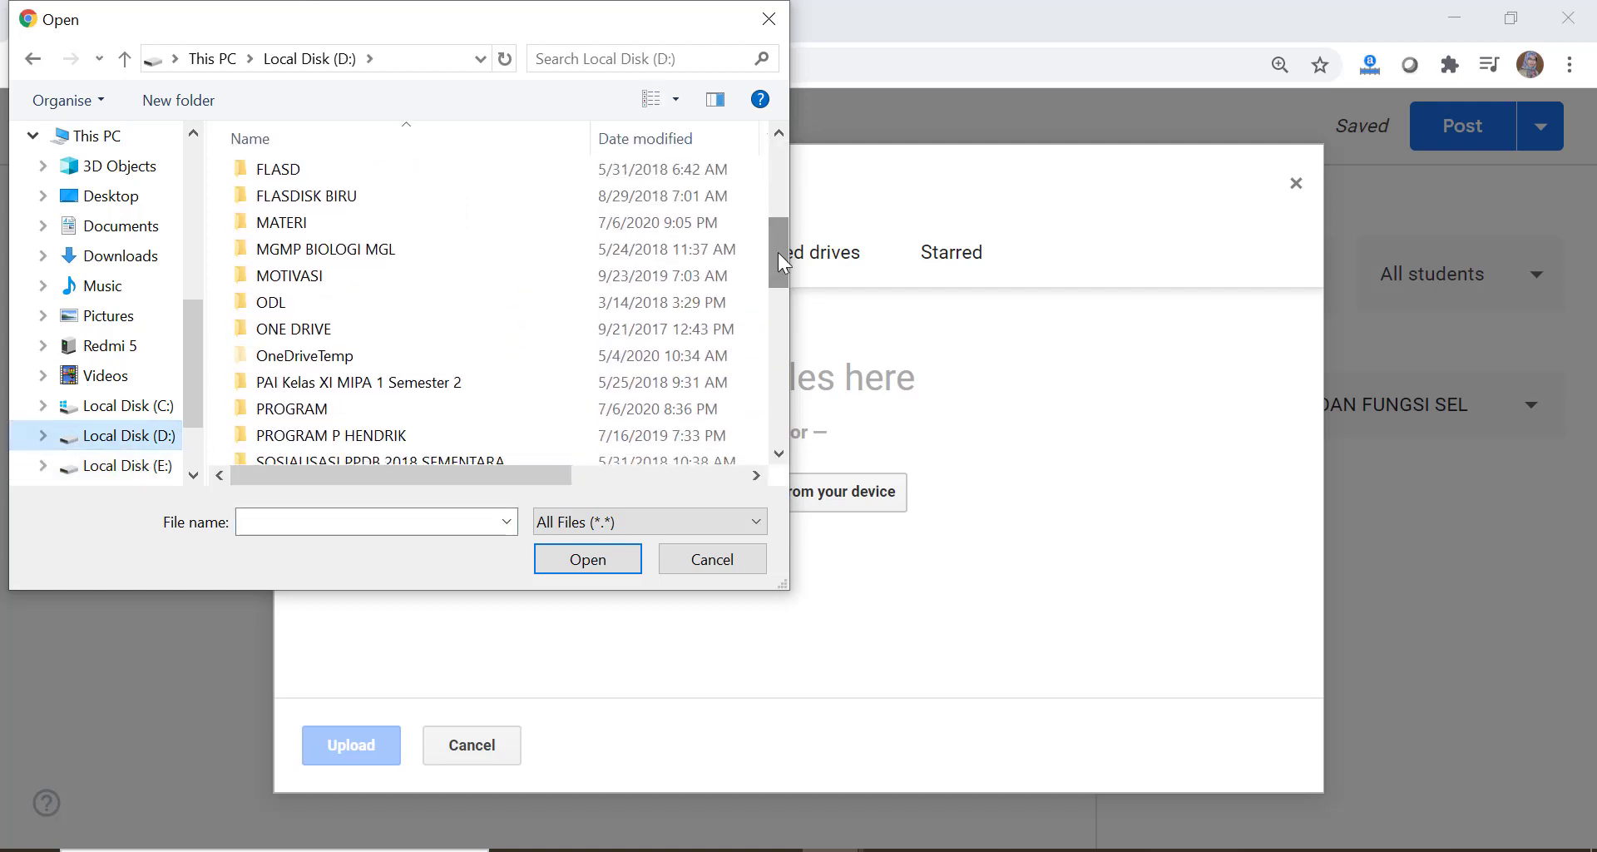
double_click(348, 220)
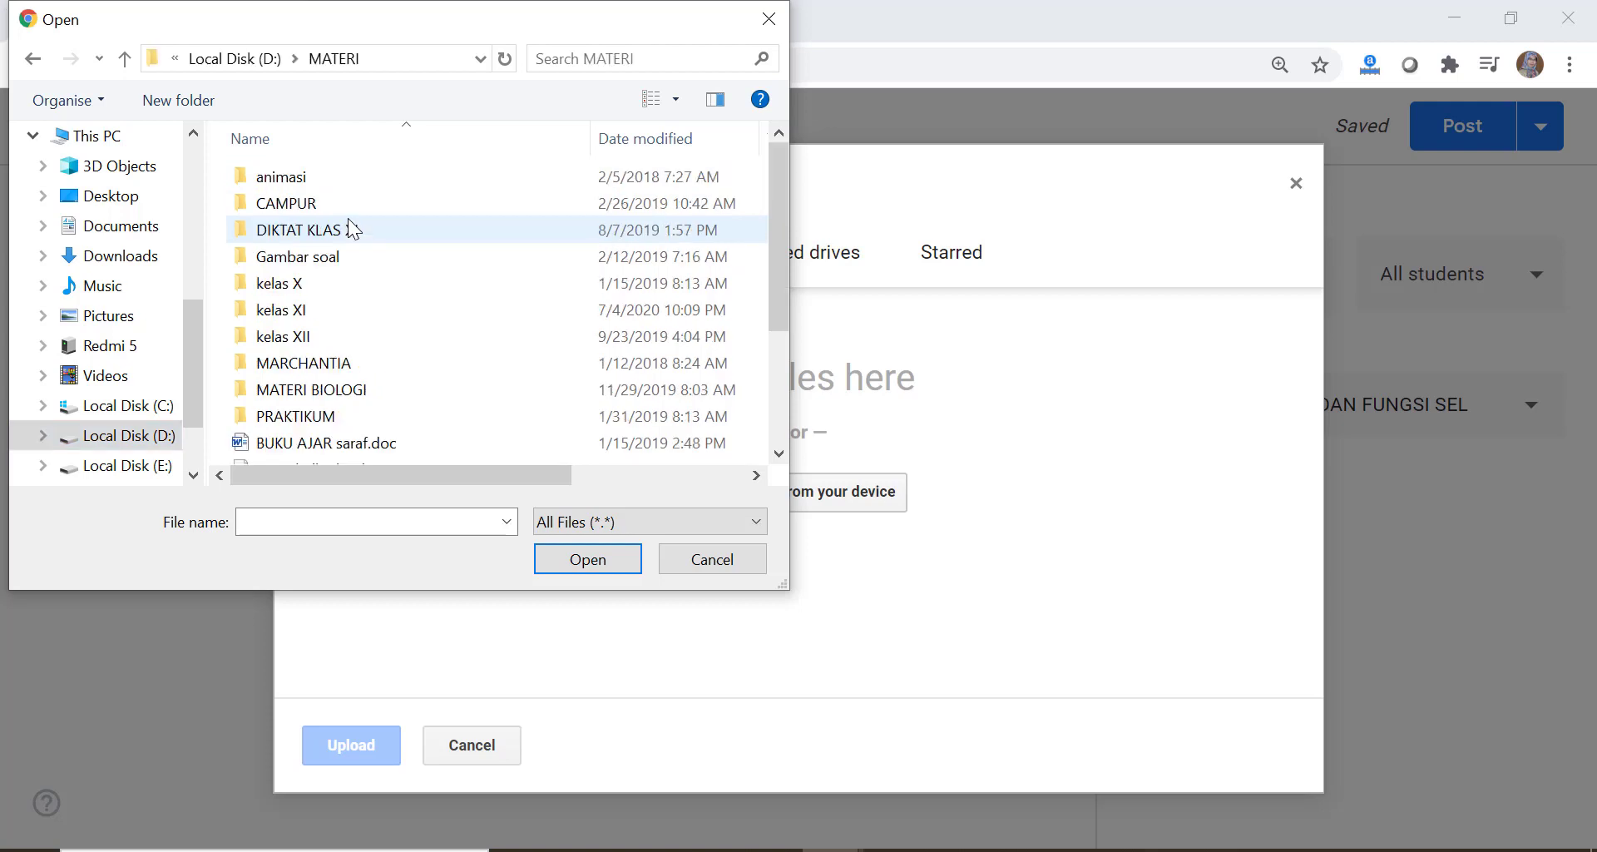
double_click(316, 311)
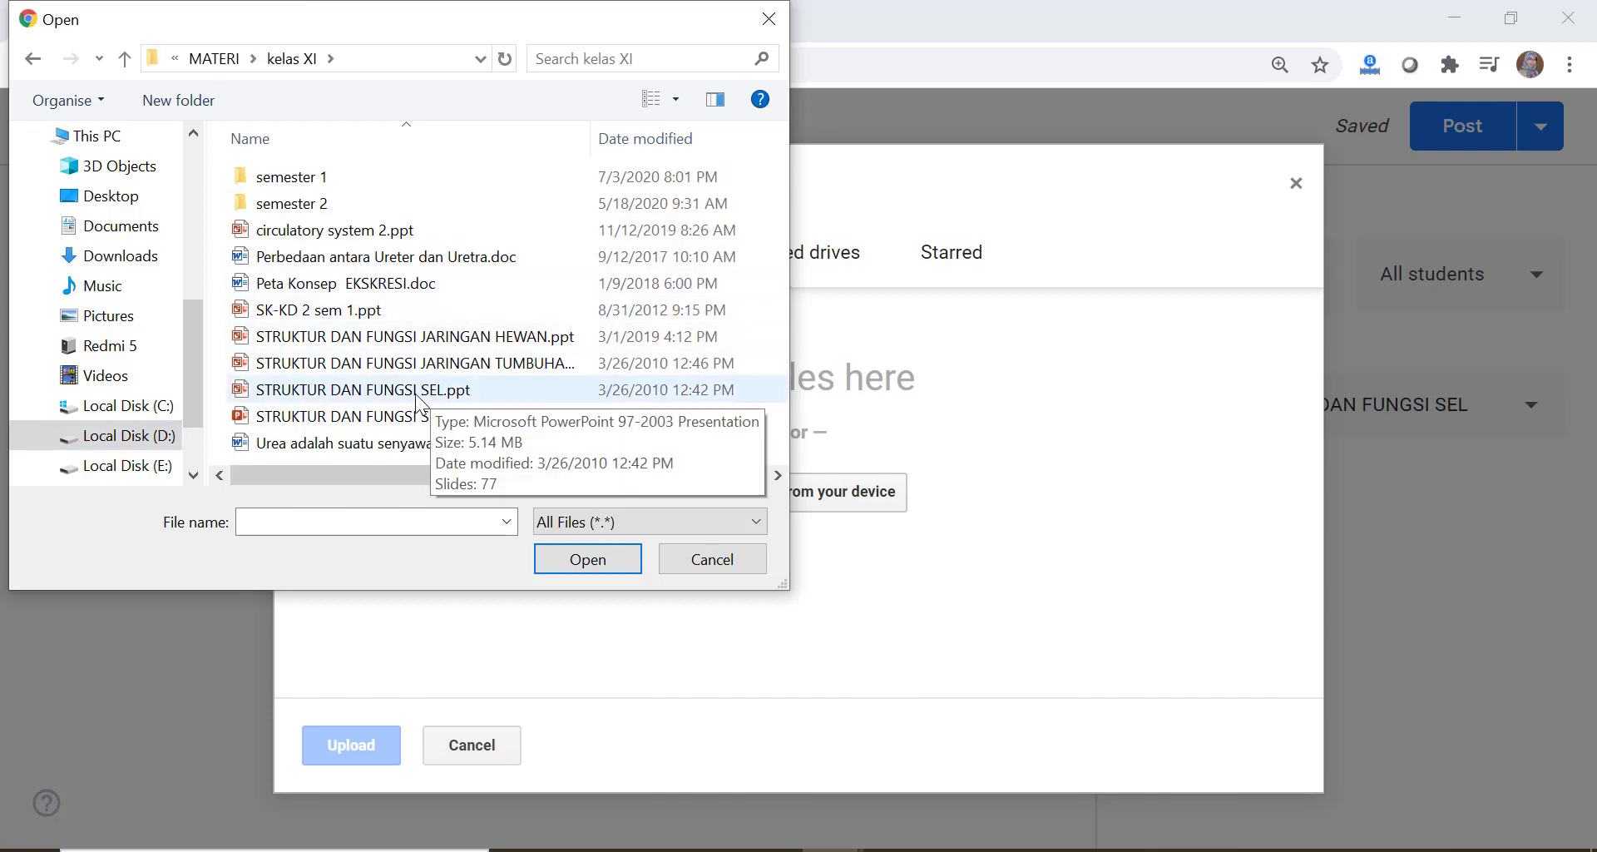
double_click(377, 391)
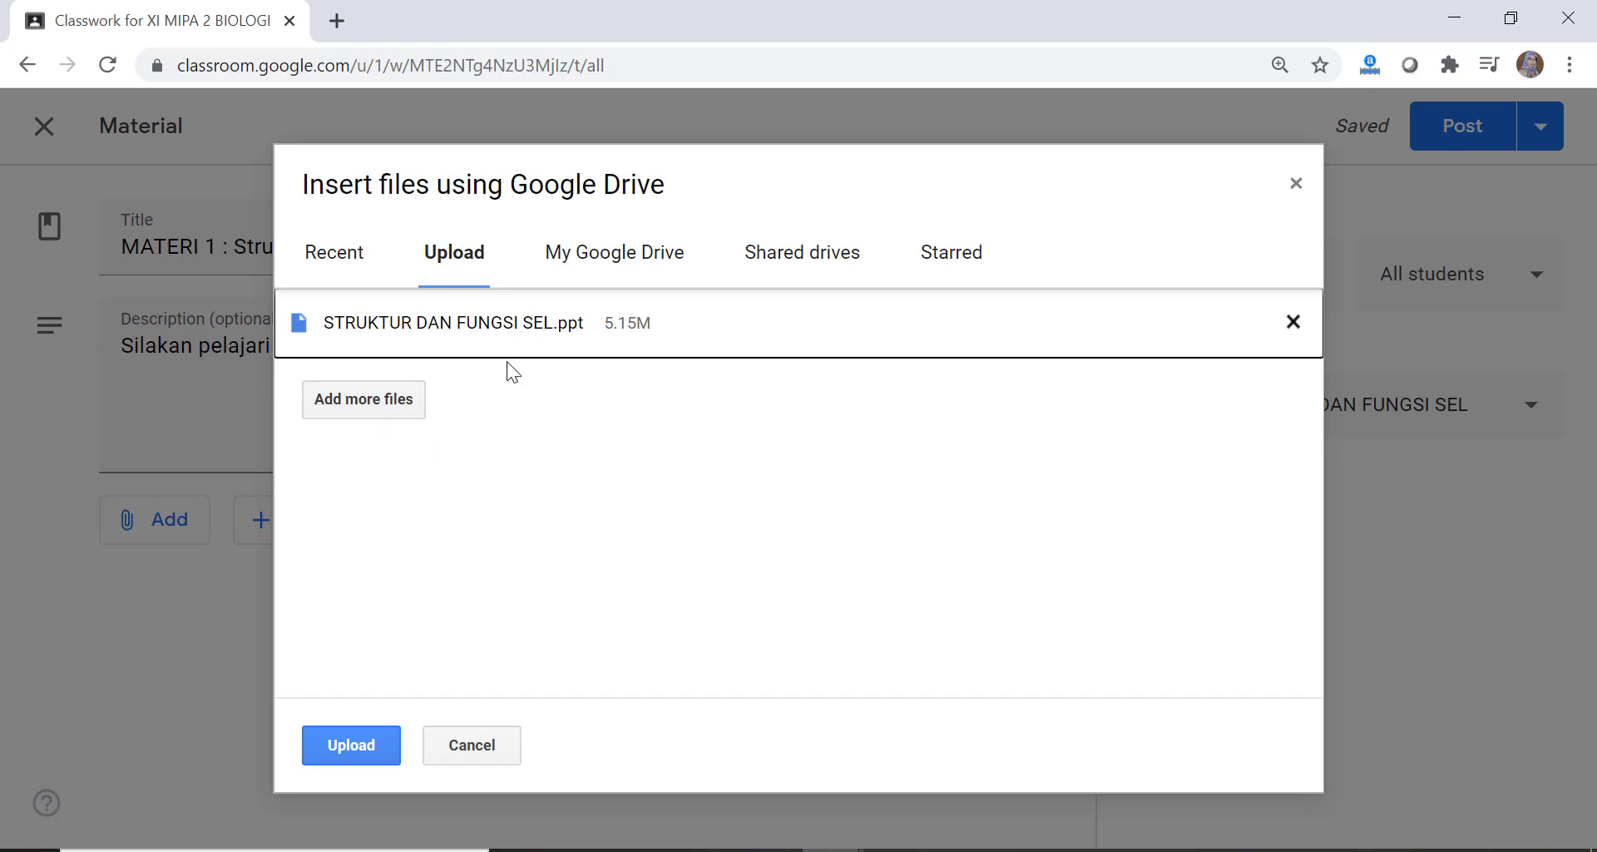
click(356, 746)
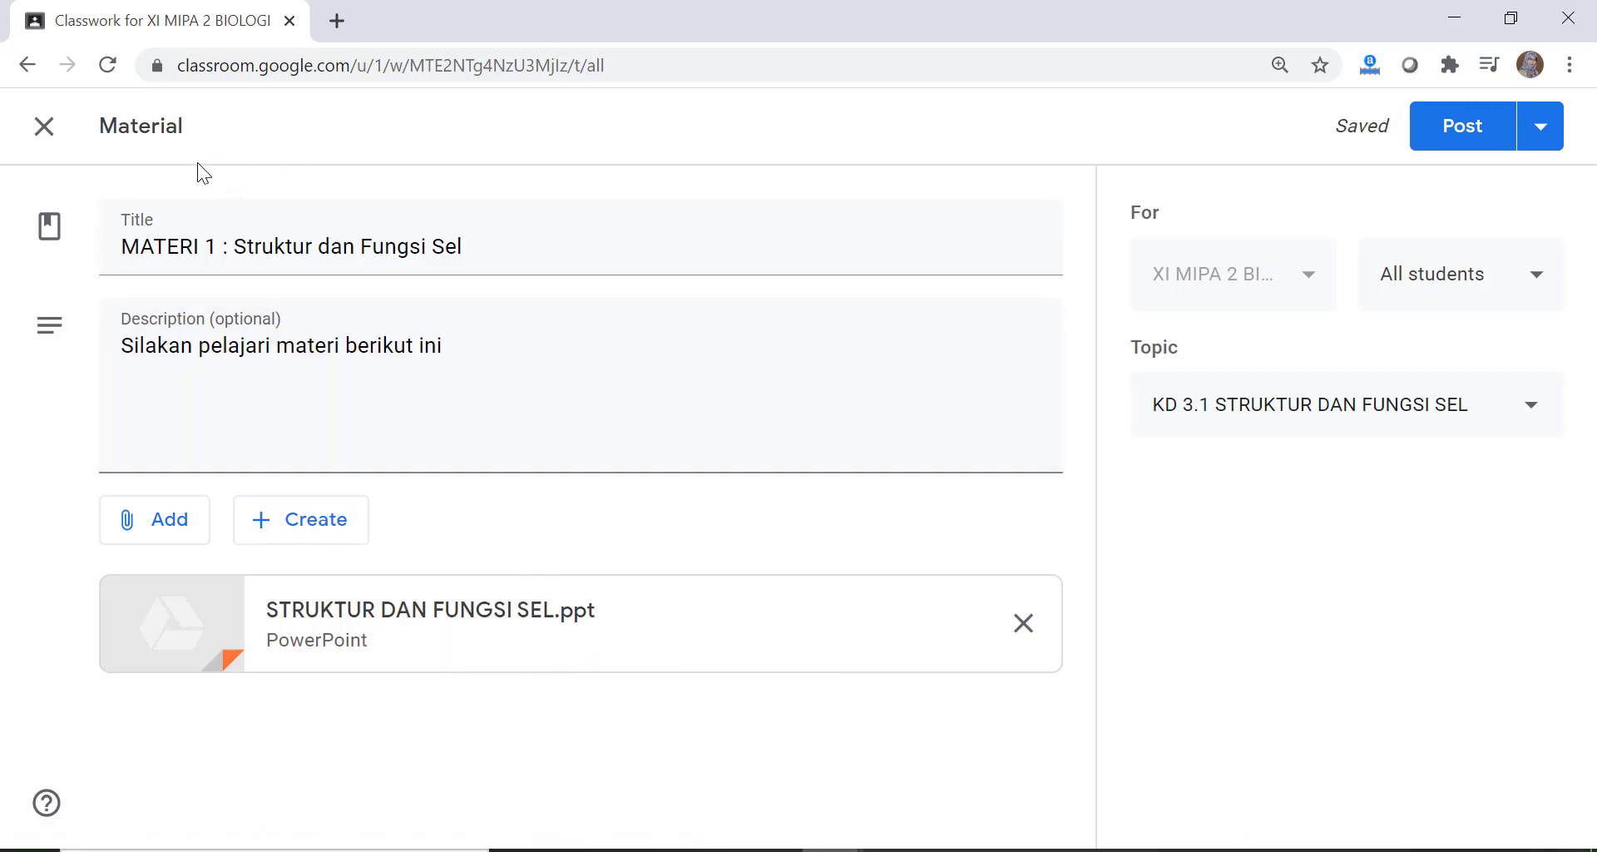
click(43, 142)
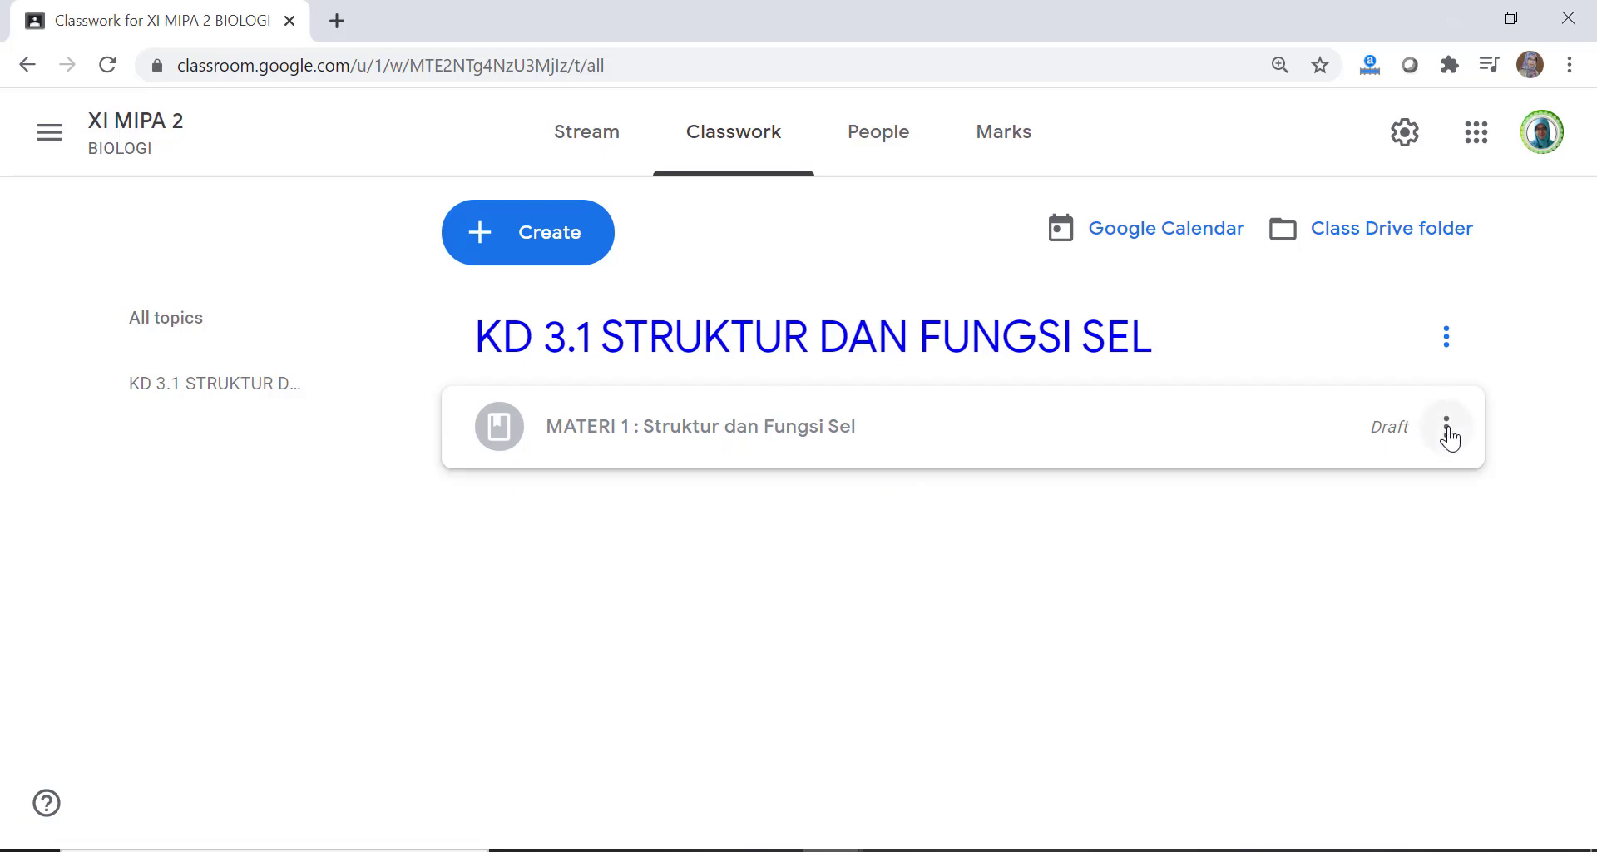
Reopen the draft MATERI 1 : Struktur dan Fungsi Sel for editing and post it to all students
click(1448, 432)
click(1340, 489)
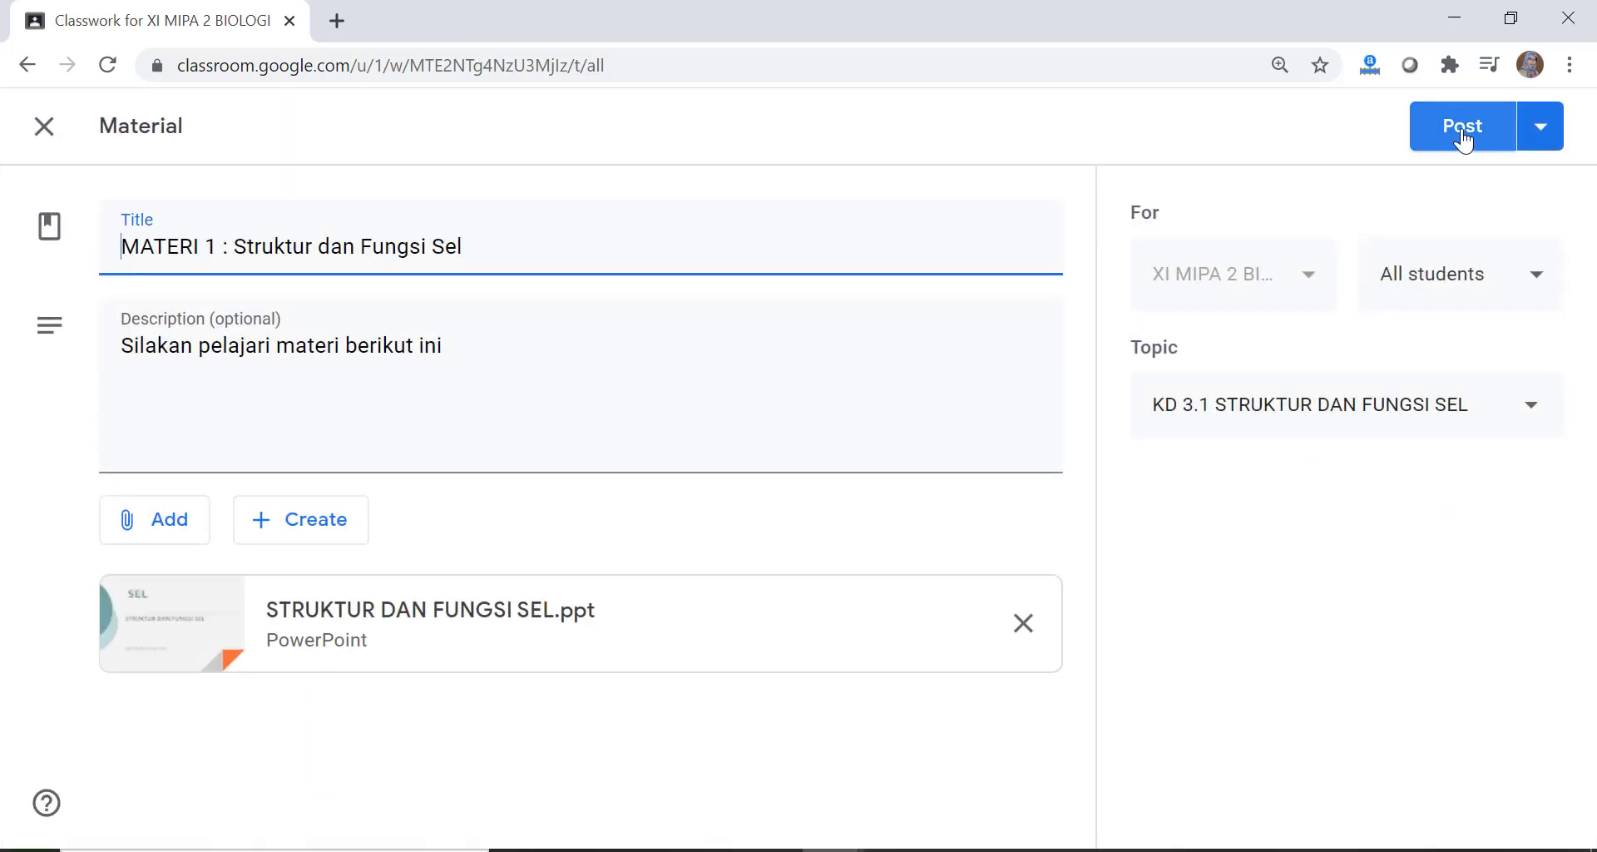
click(1461, 135)
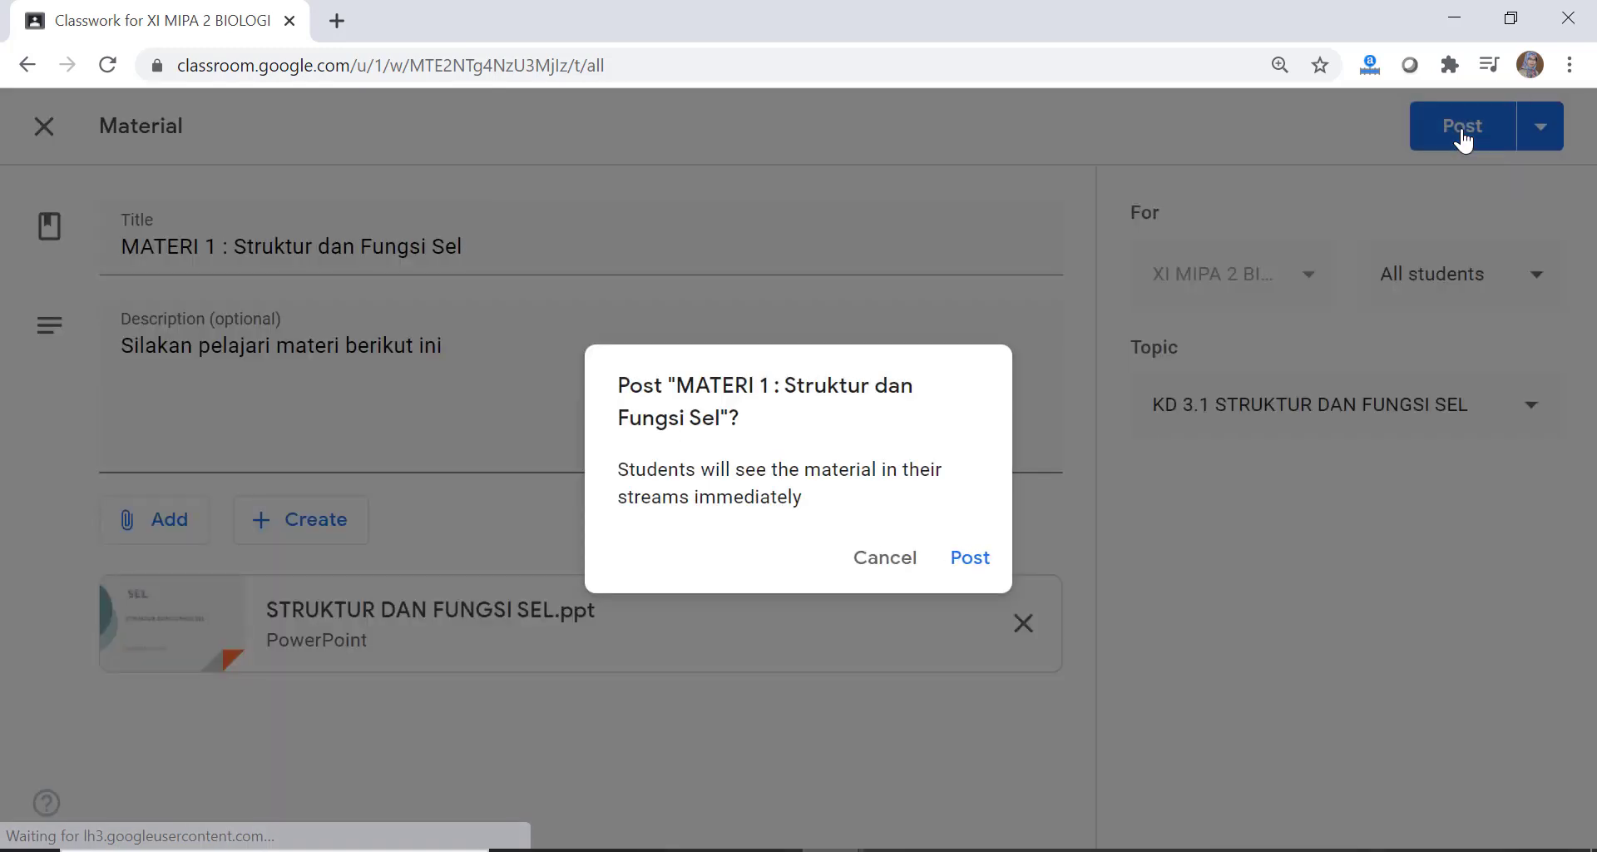
click(969, 559)
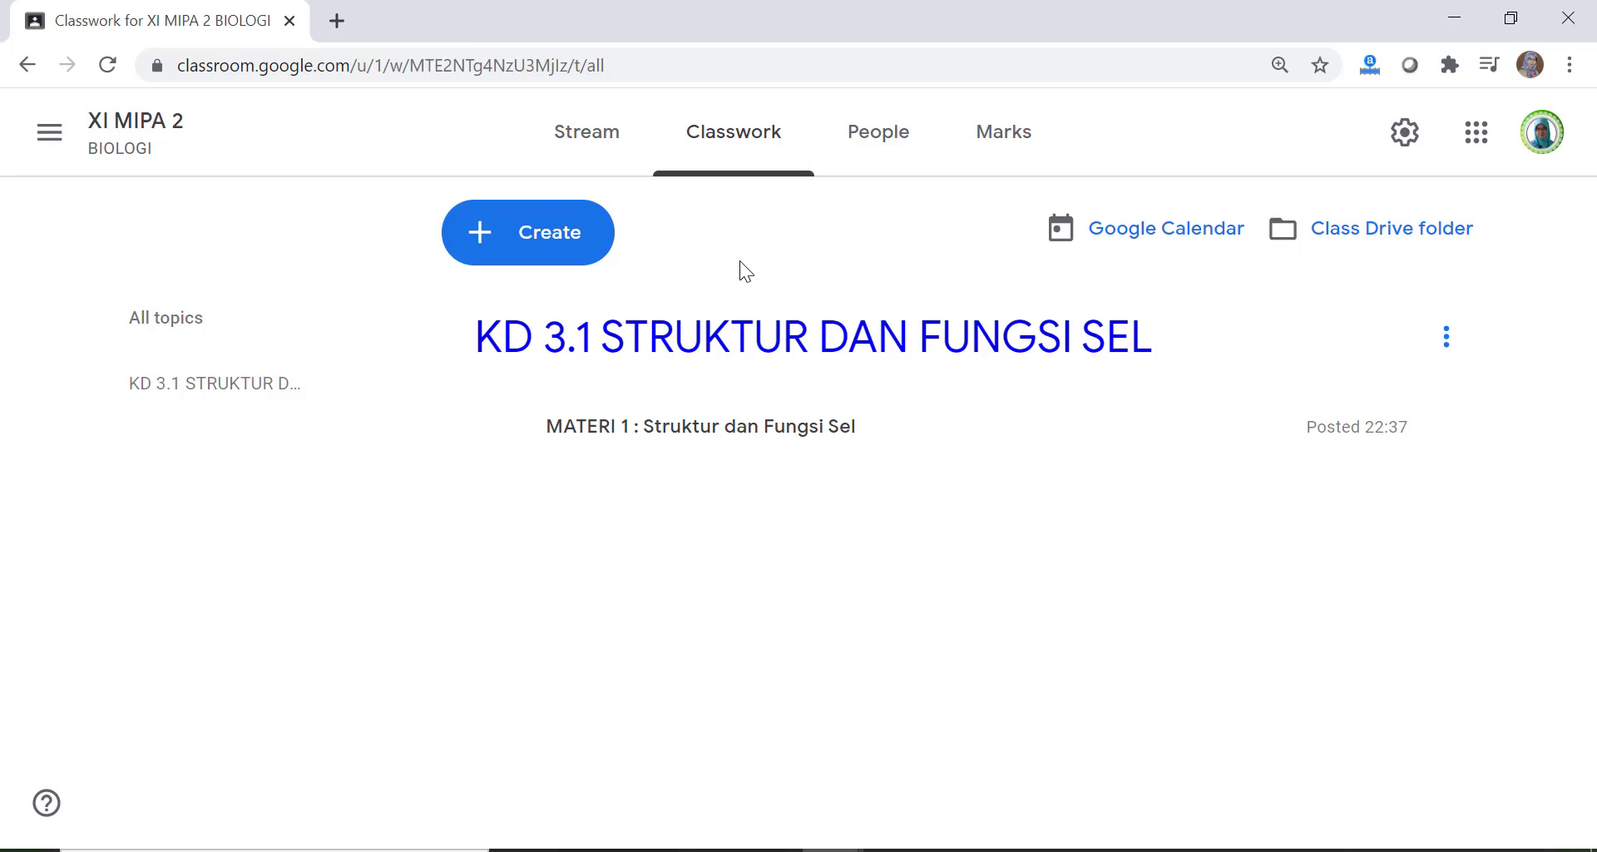
Create a new classwork assignment titled Presensi Pertemuan 1: 10 Juli 2020
click(548, 229)
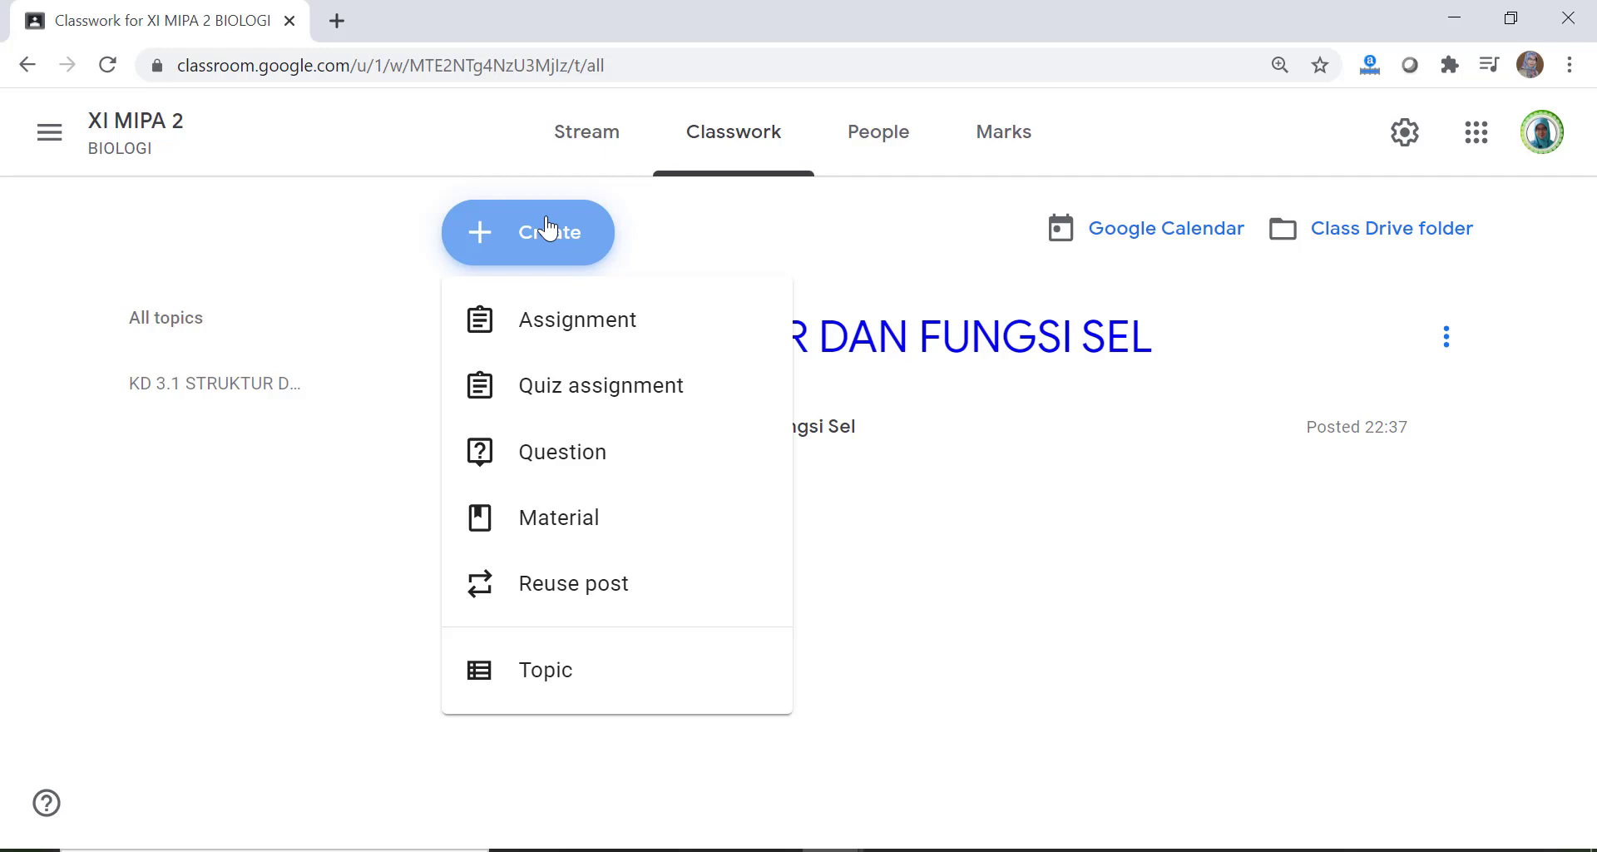
click(586, 331)
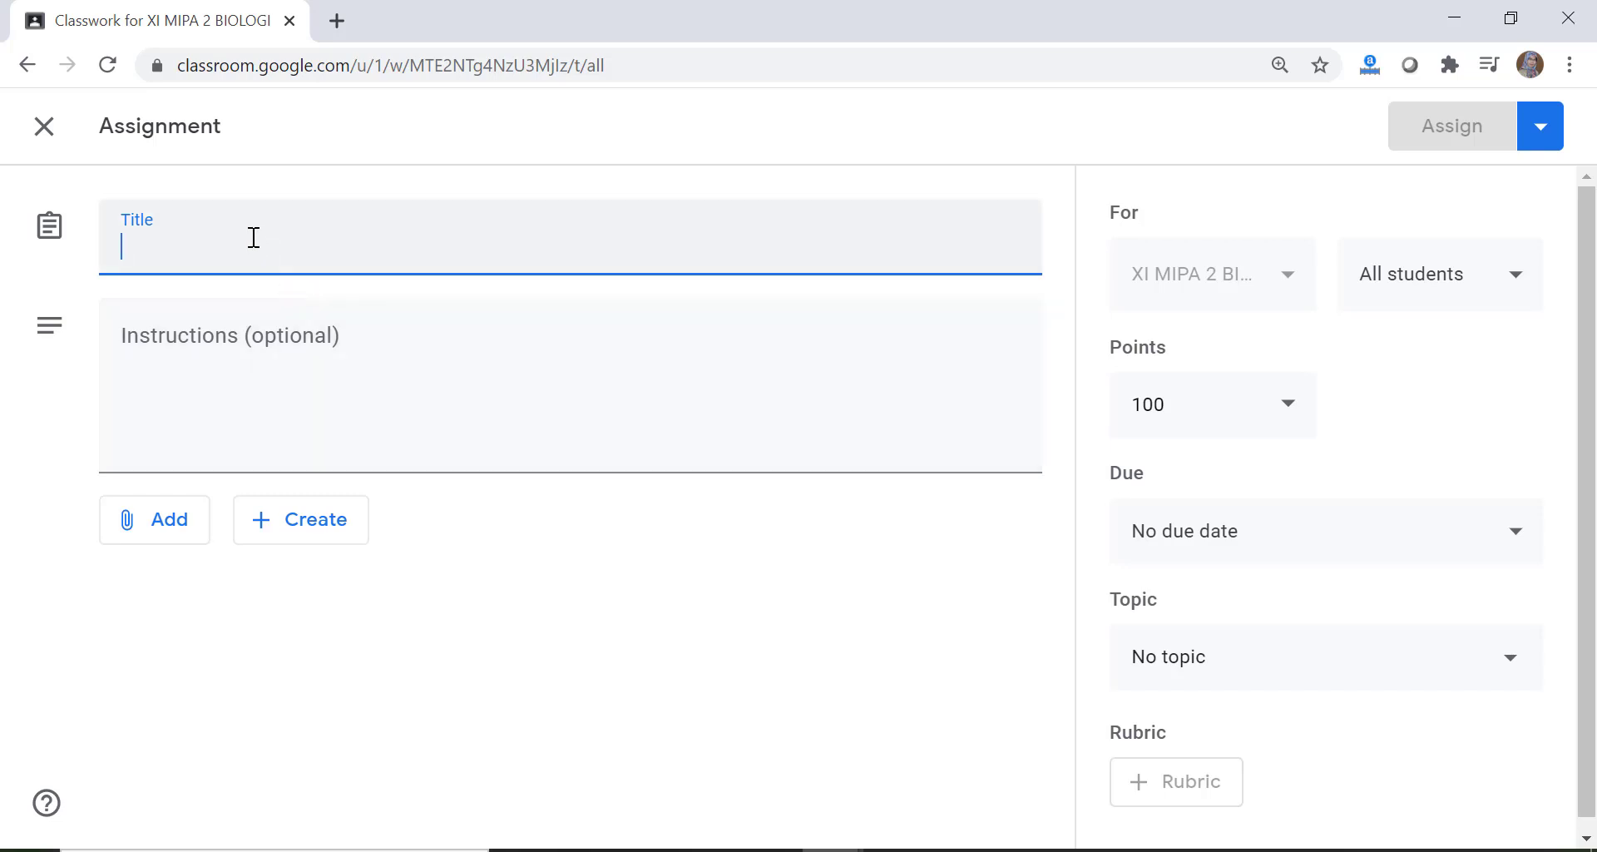
text(Presense)
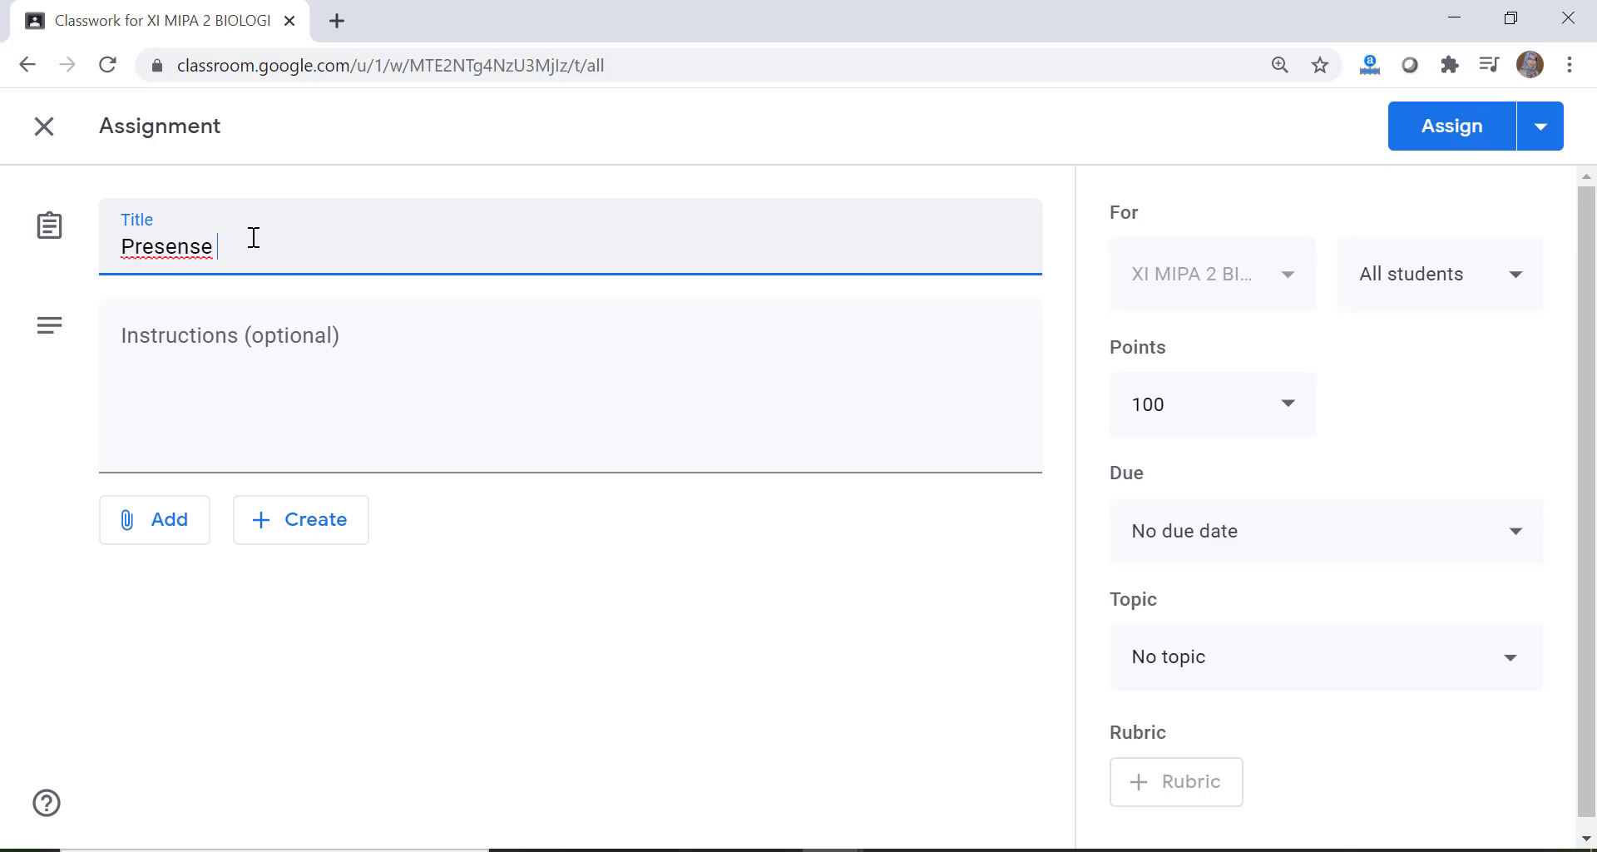
key(BackSpace)
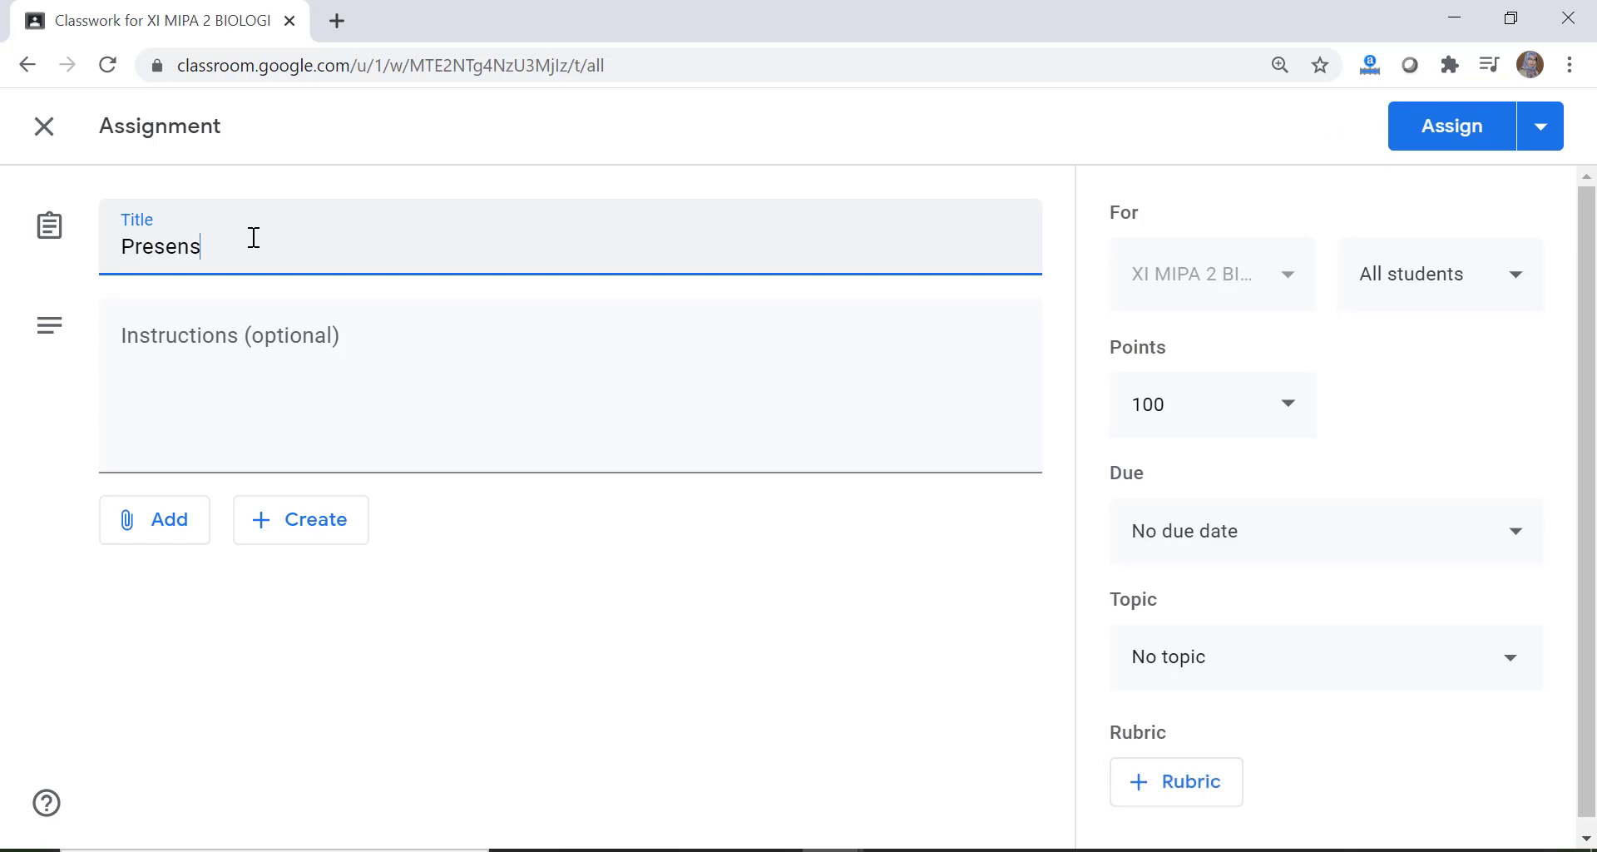
text(i Pertemuan )
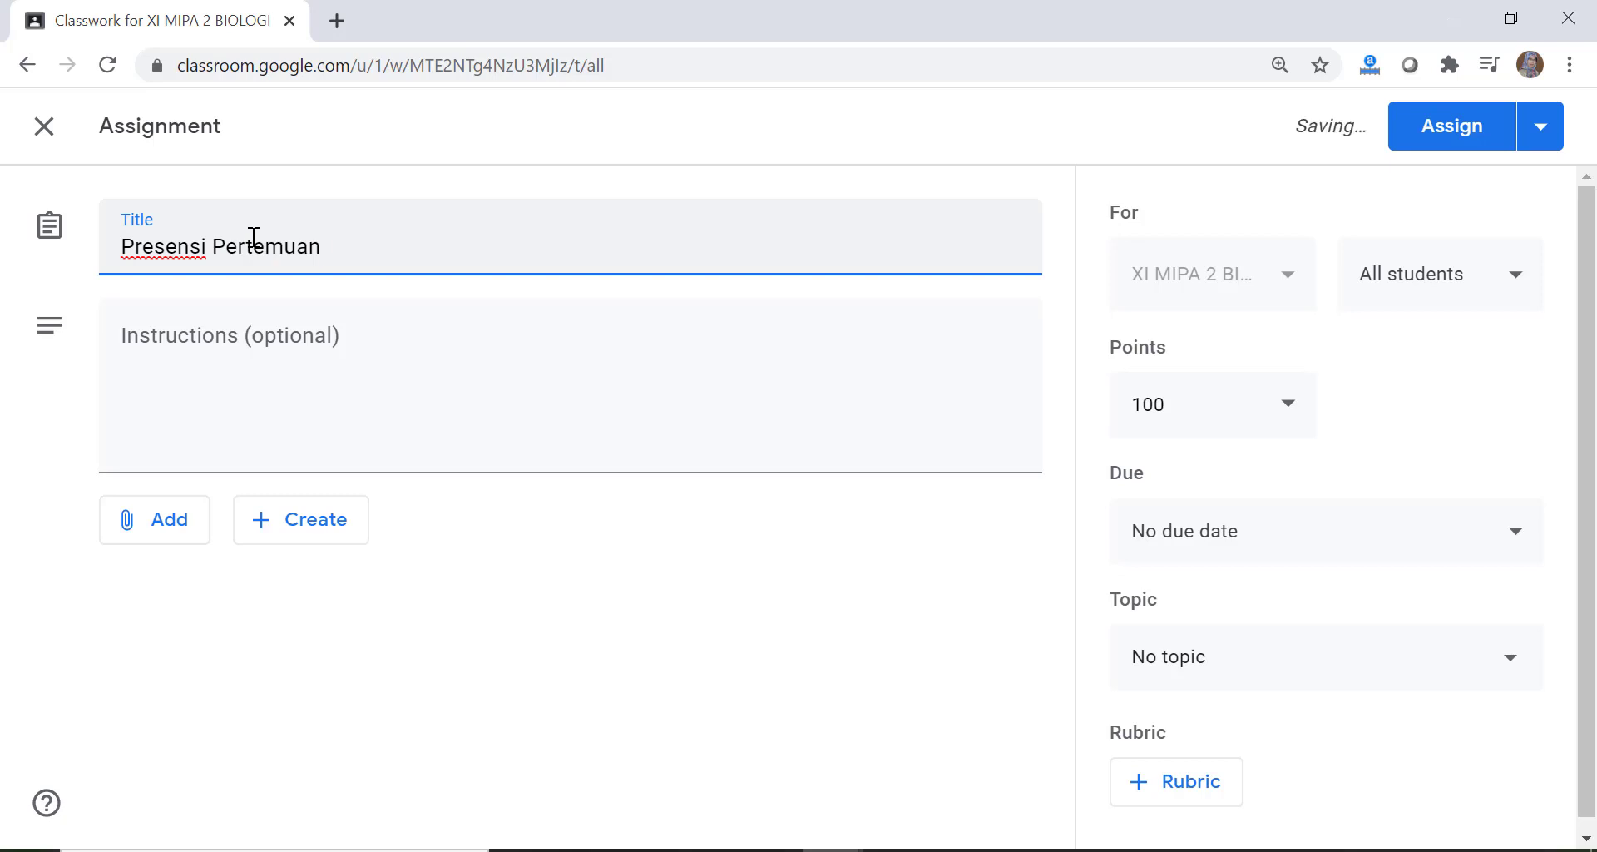
text(1: 10 Juli 2)
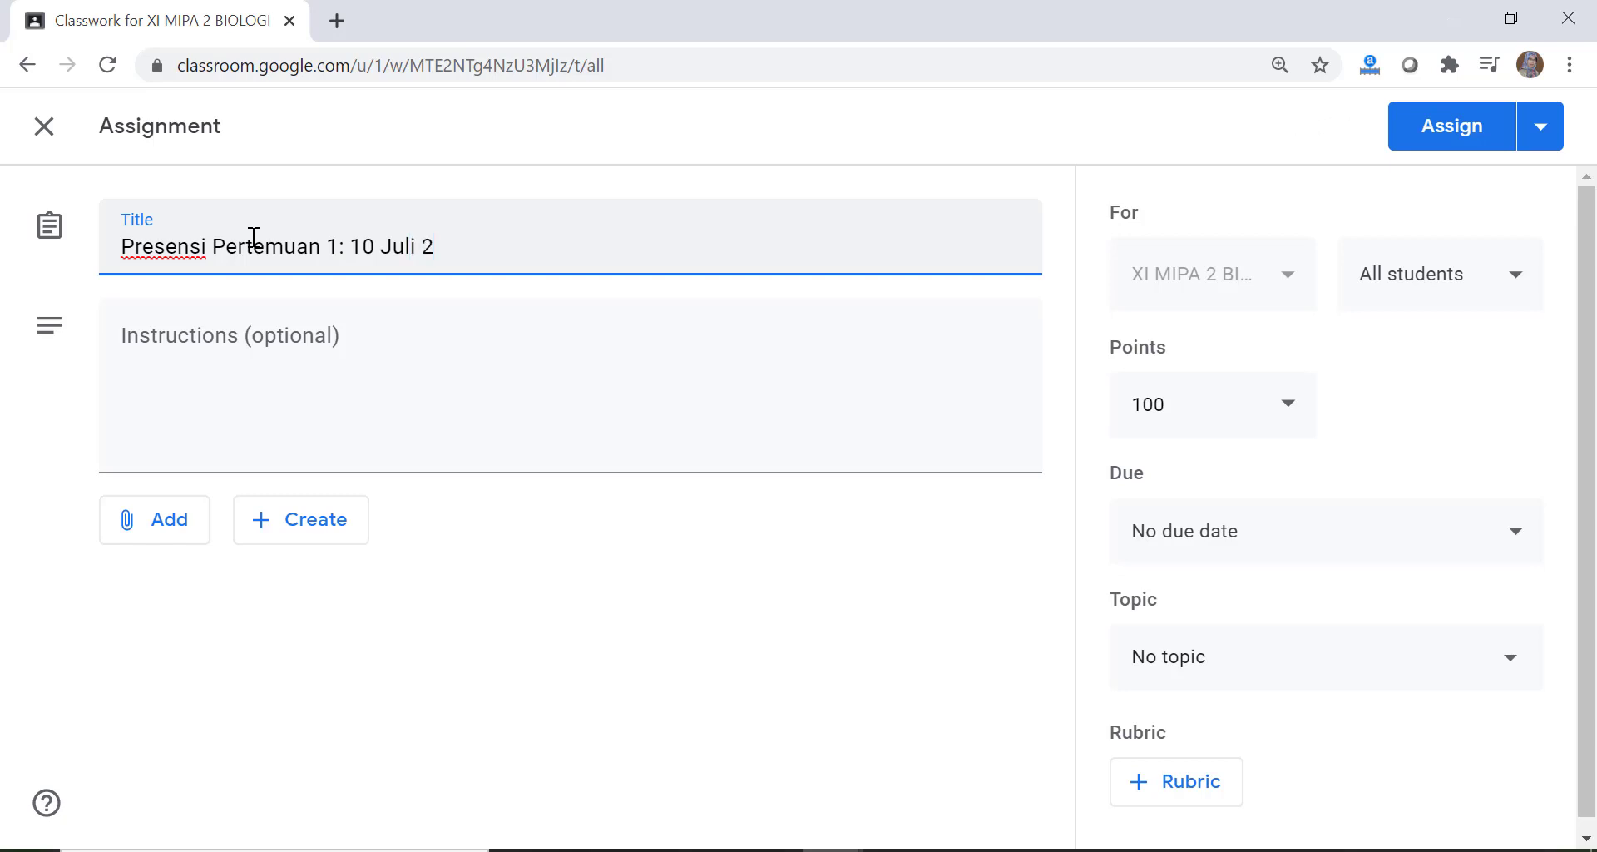
text(020)
Enter the assignment instructions "Isilah presensi berikut dengan tanda (V)"
click(193, 340)
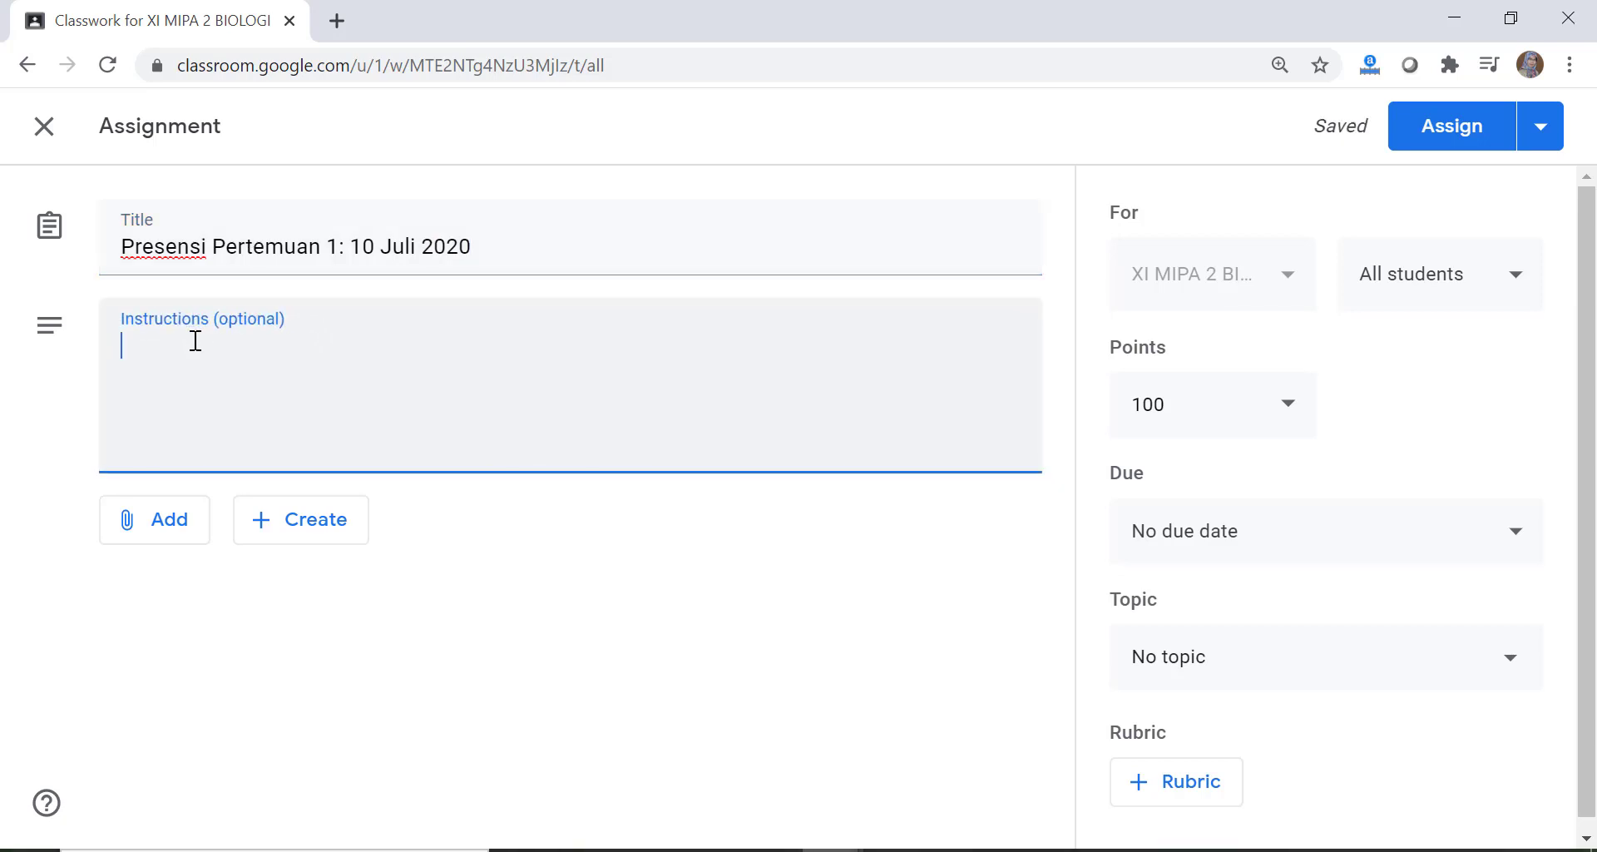
text(Isilah presensi )
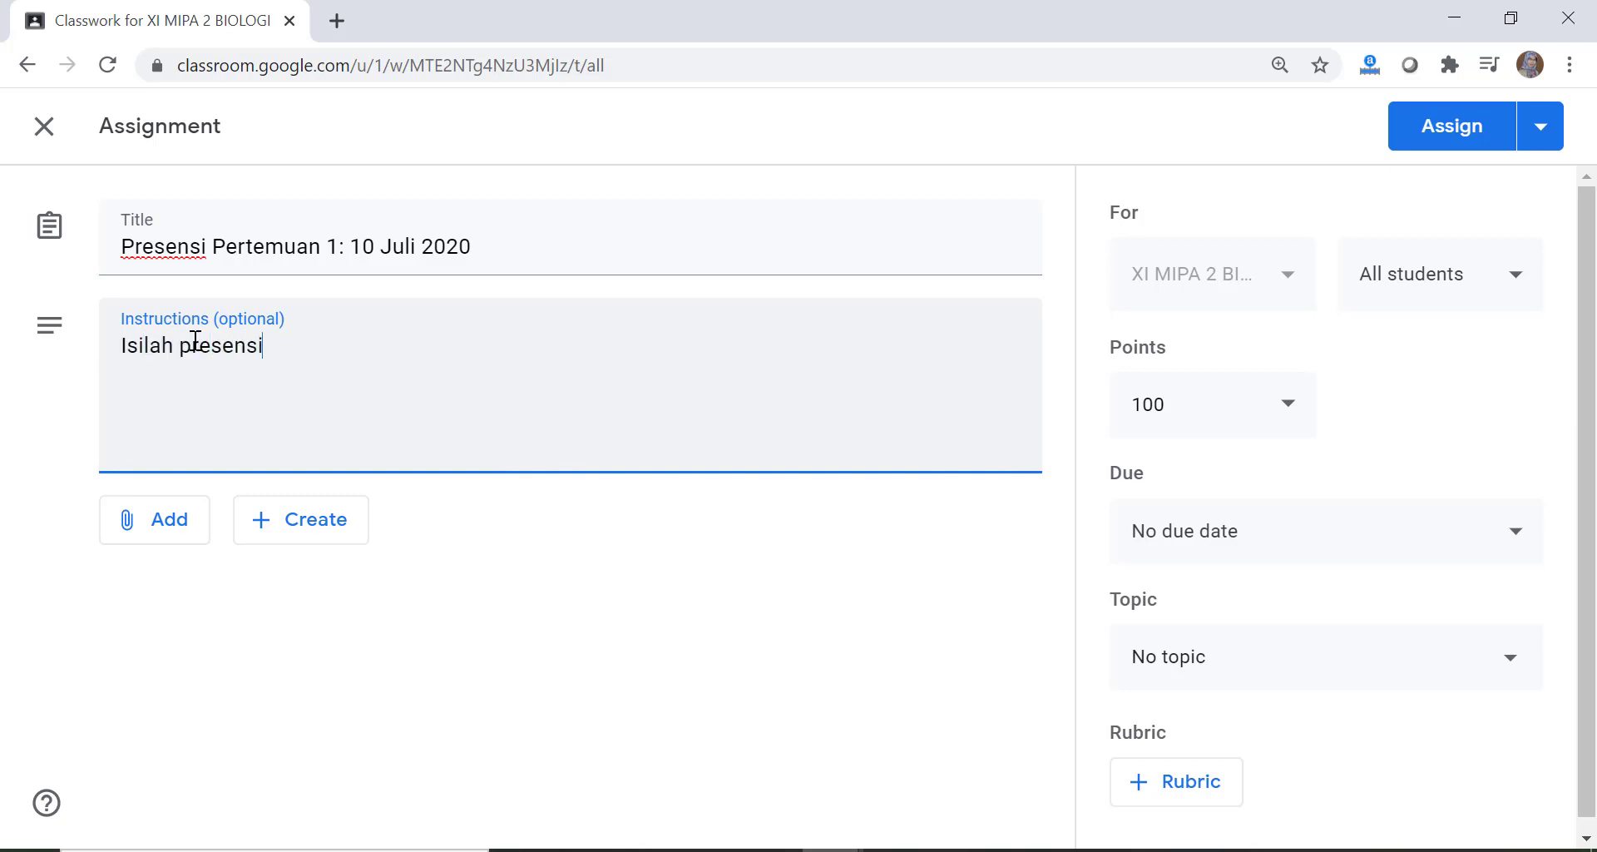
text(berikut deng)
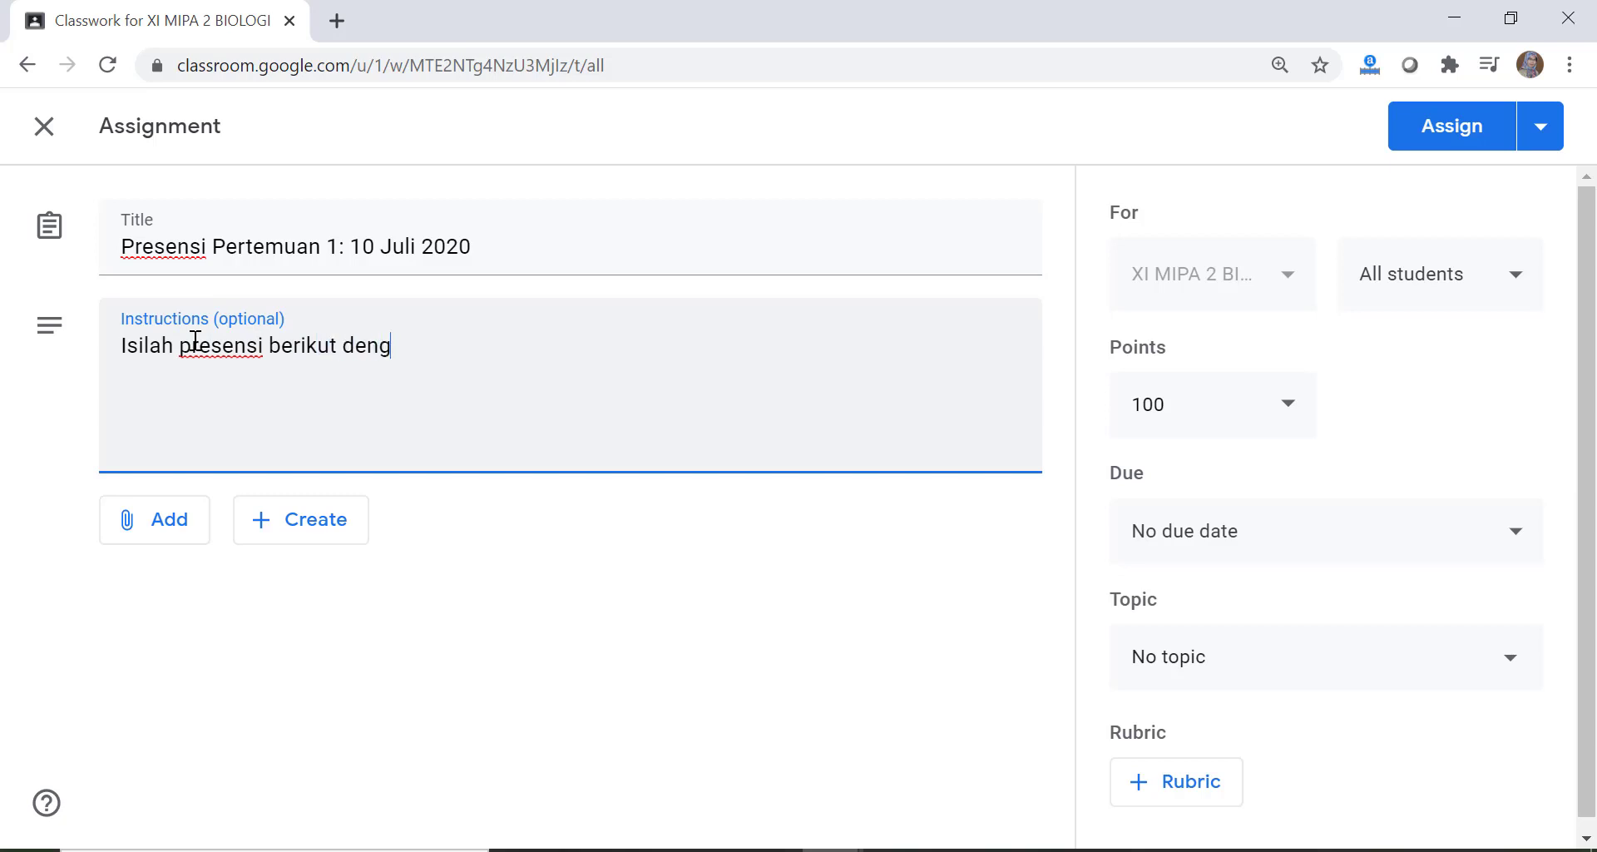
text(an tanda (V))
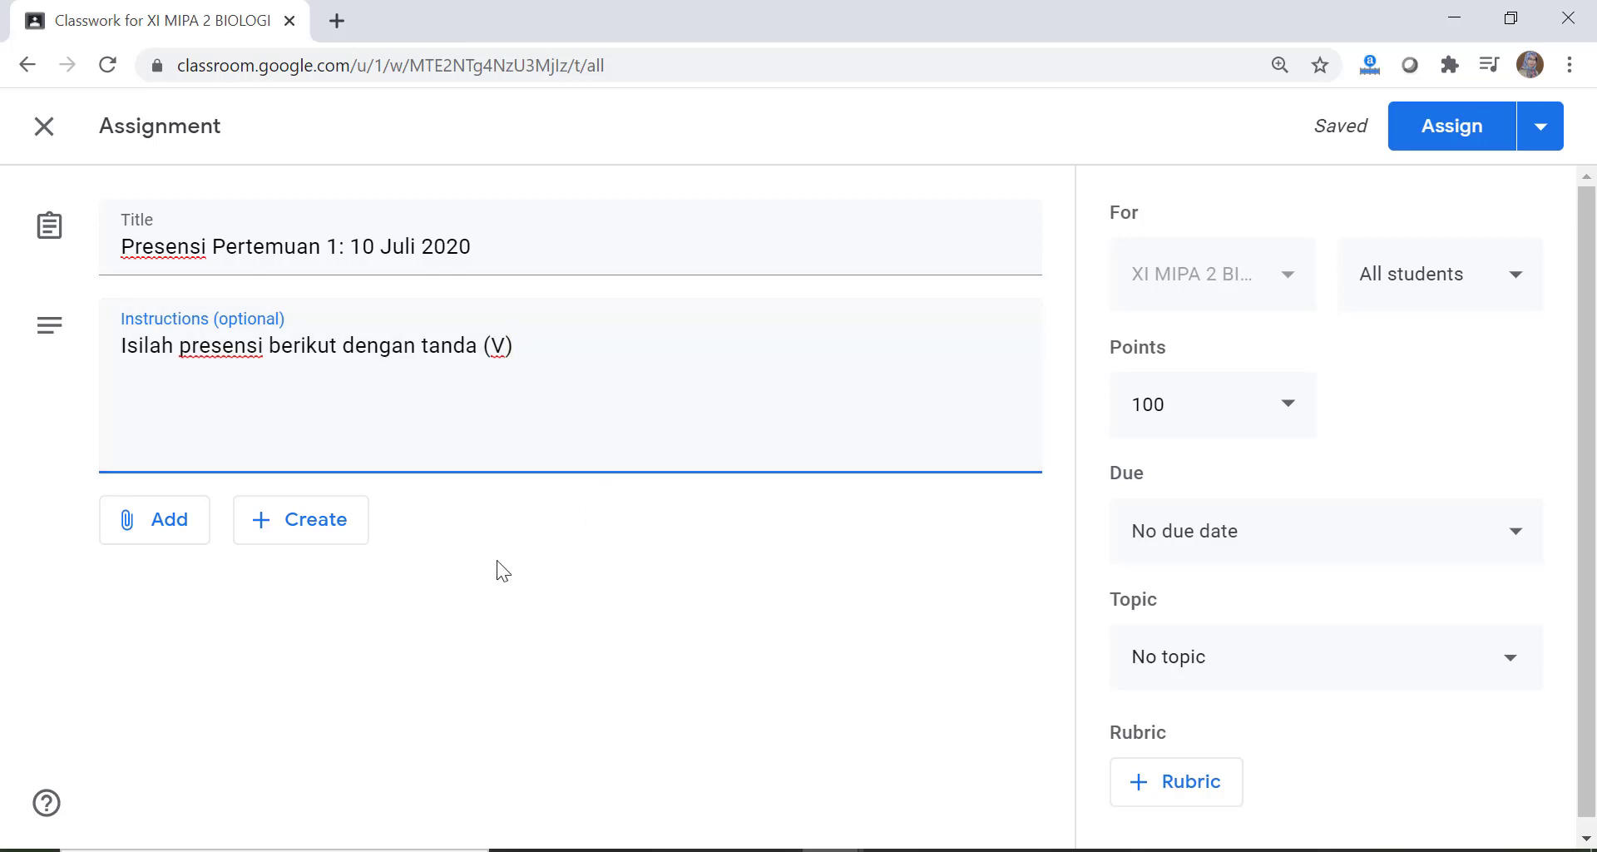
Create a new Google Sheets attachment for the assignment and rename the spreadsheet as Presensi
click(313, 537)
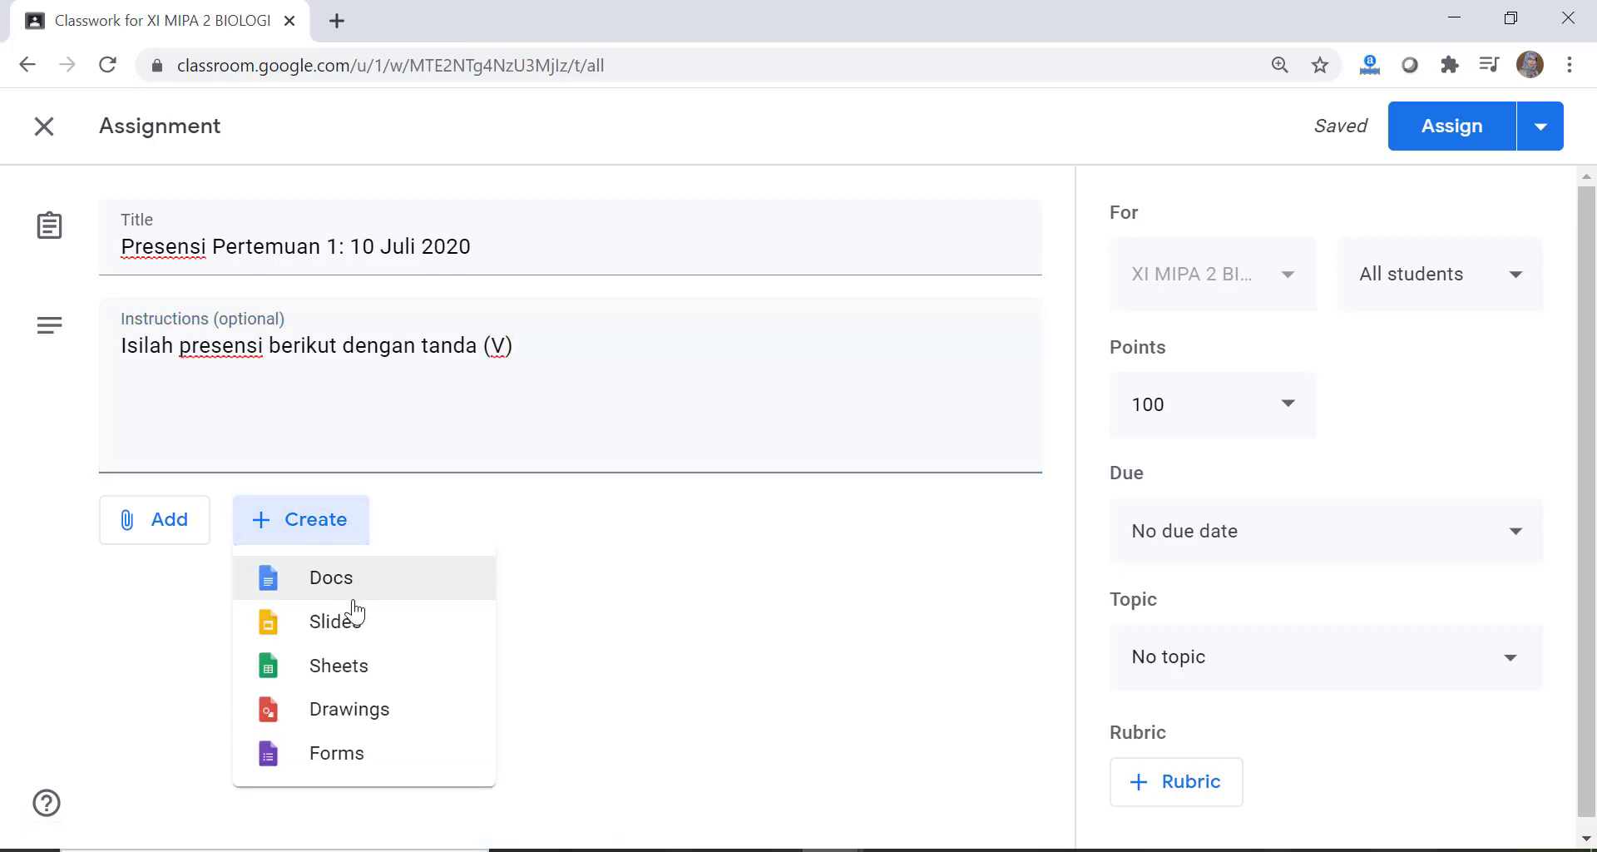
click(363, 682)
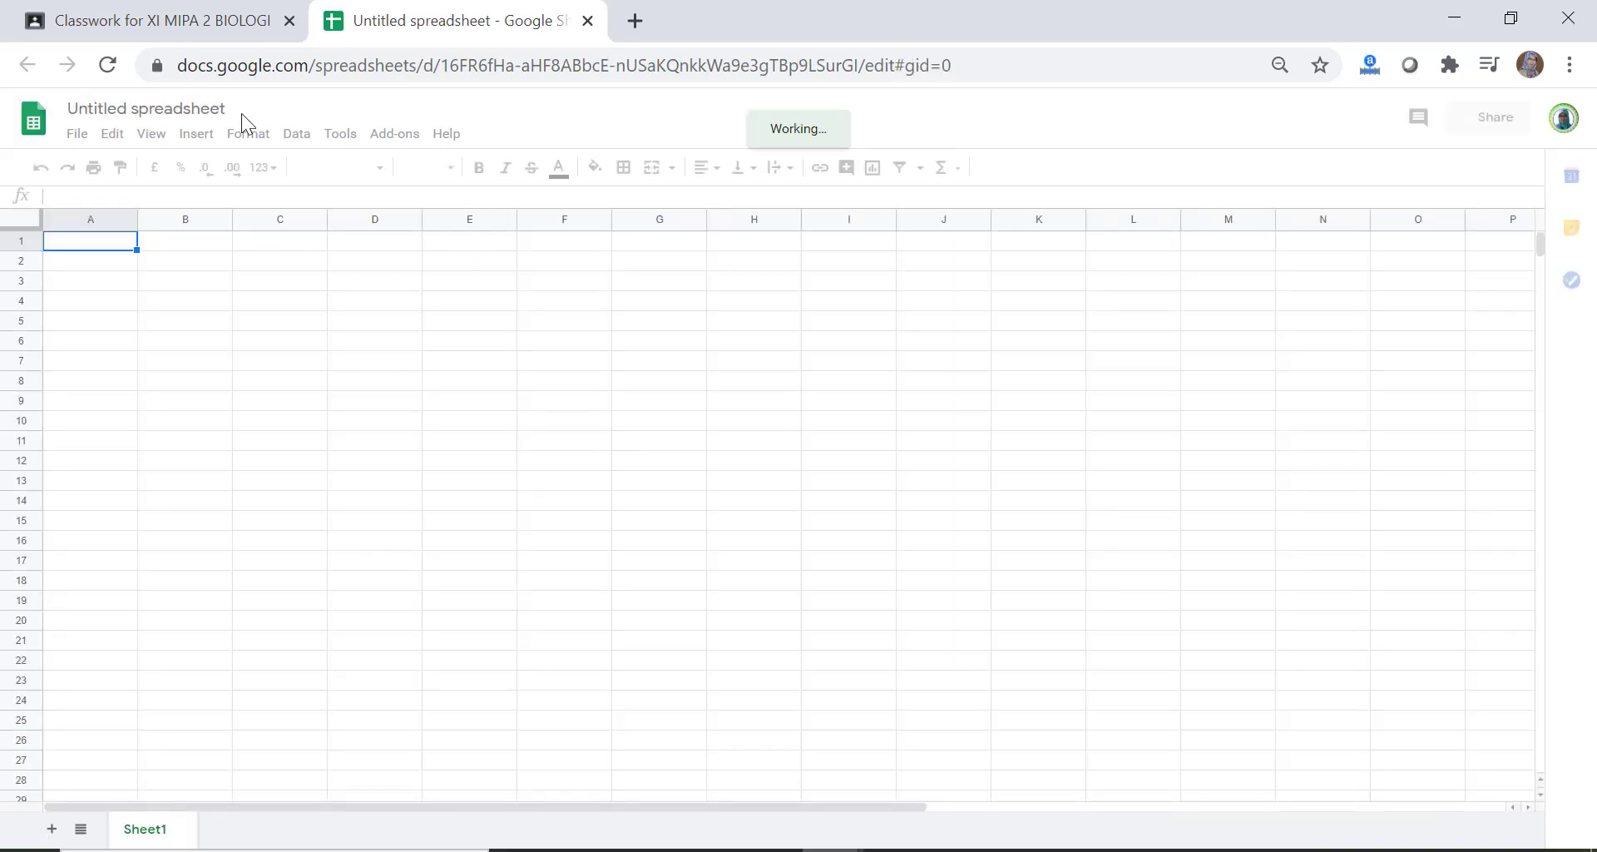
click(183, 111)
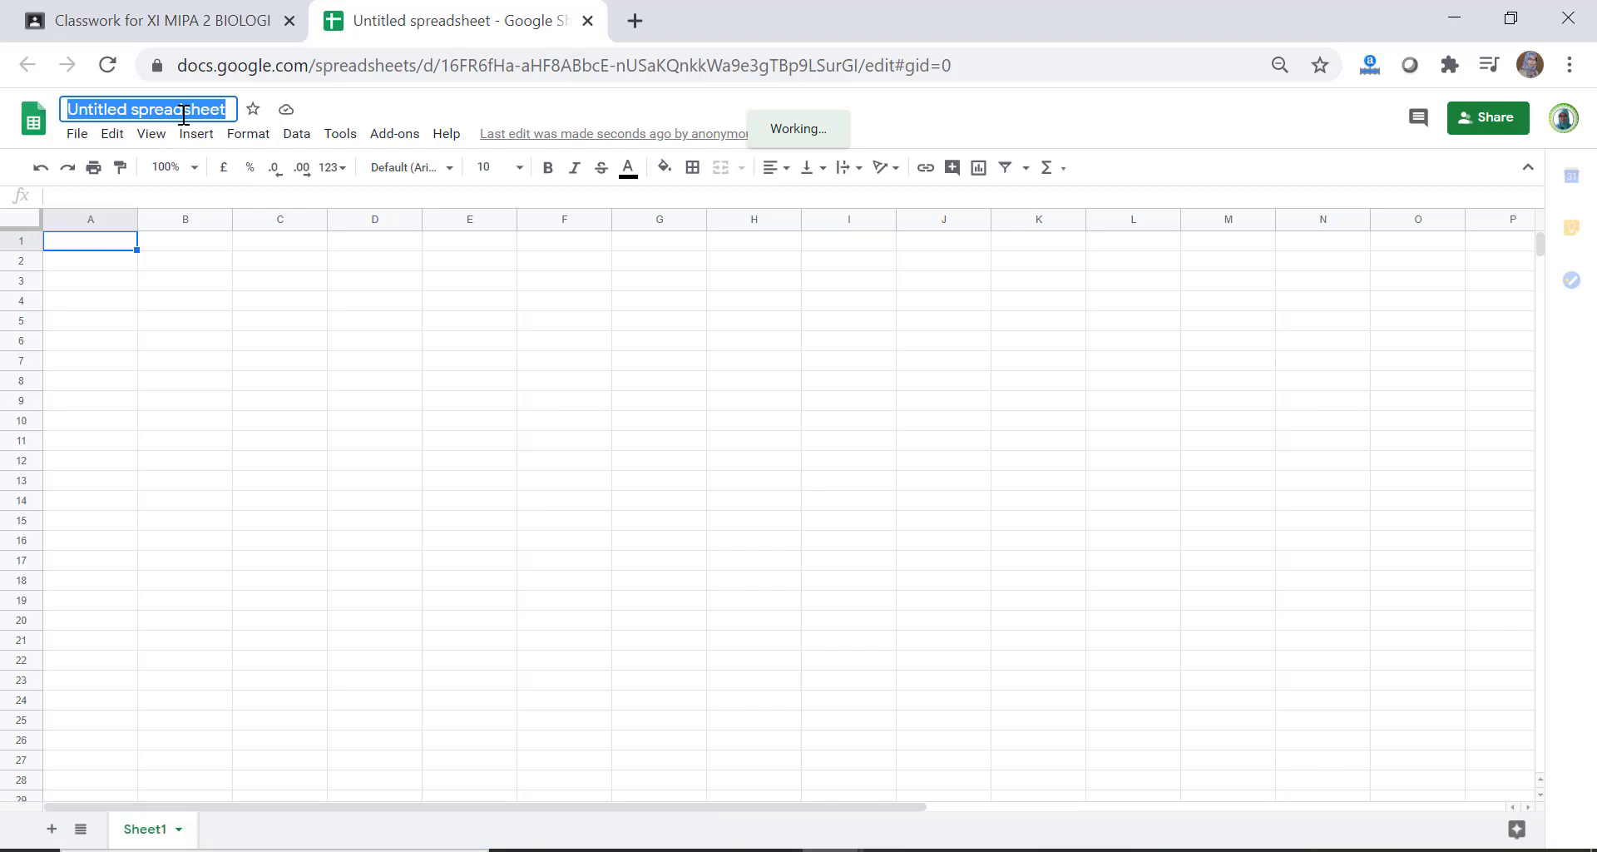
text(Pres)
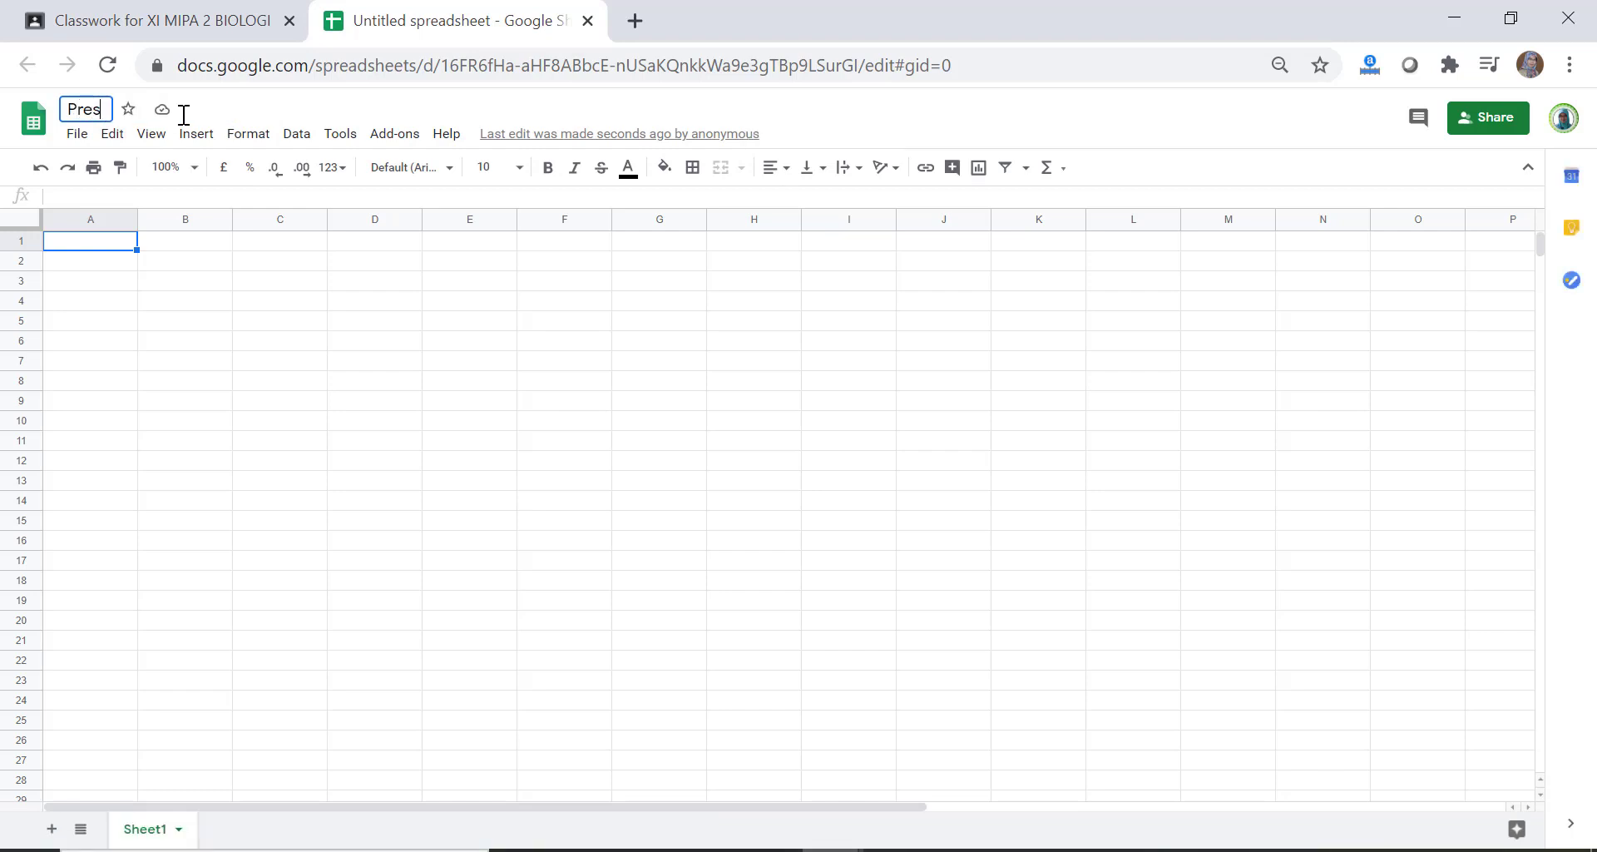
text(ensi)
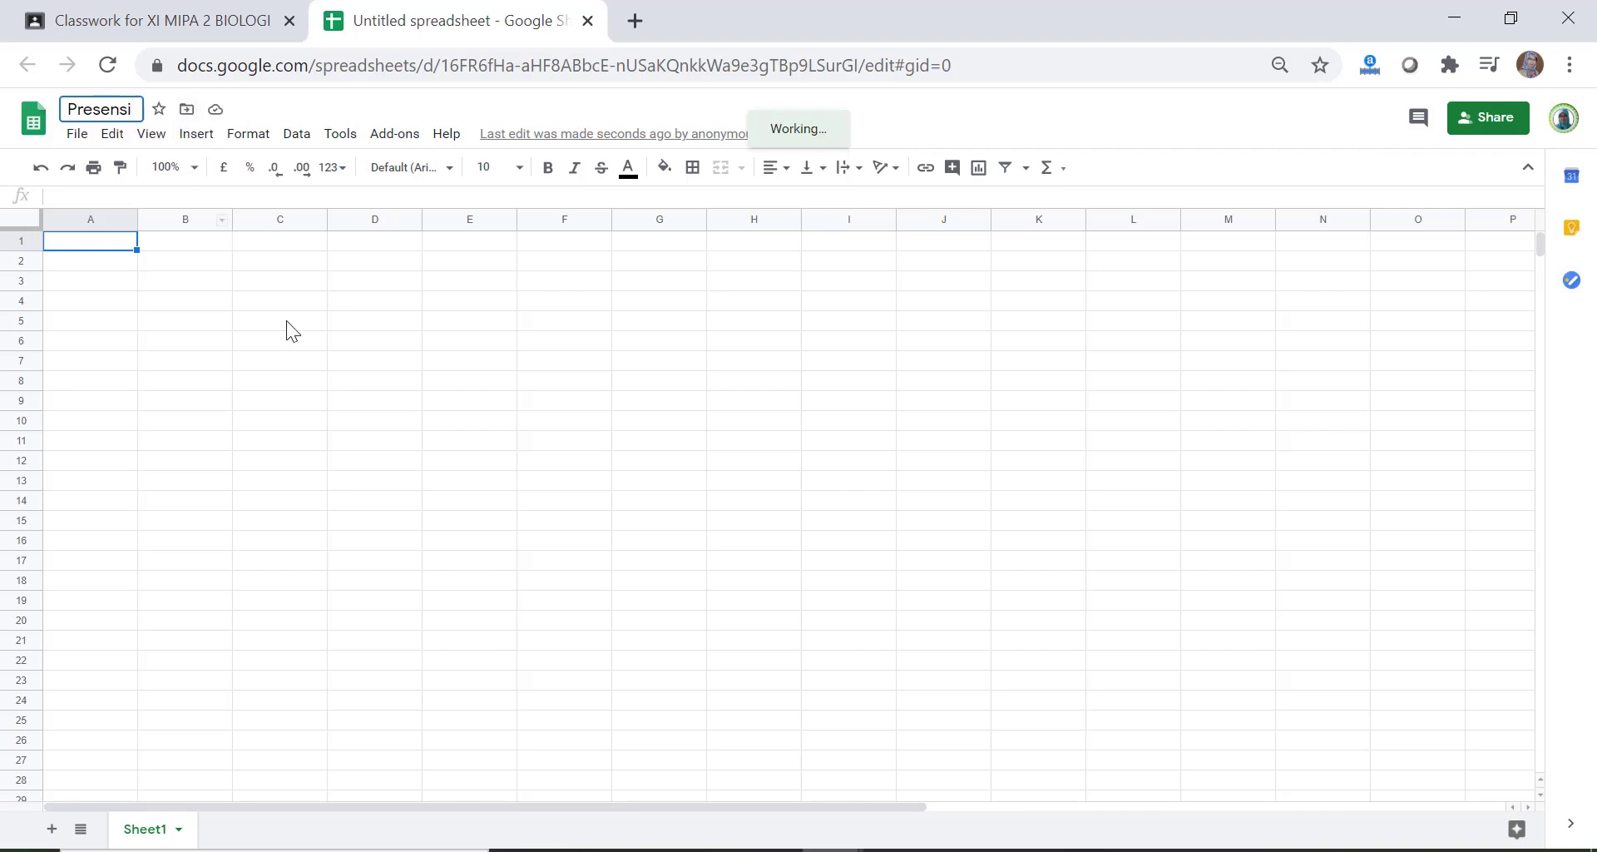
click(305, 398)
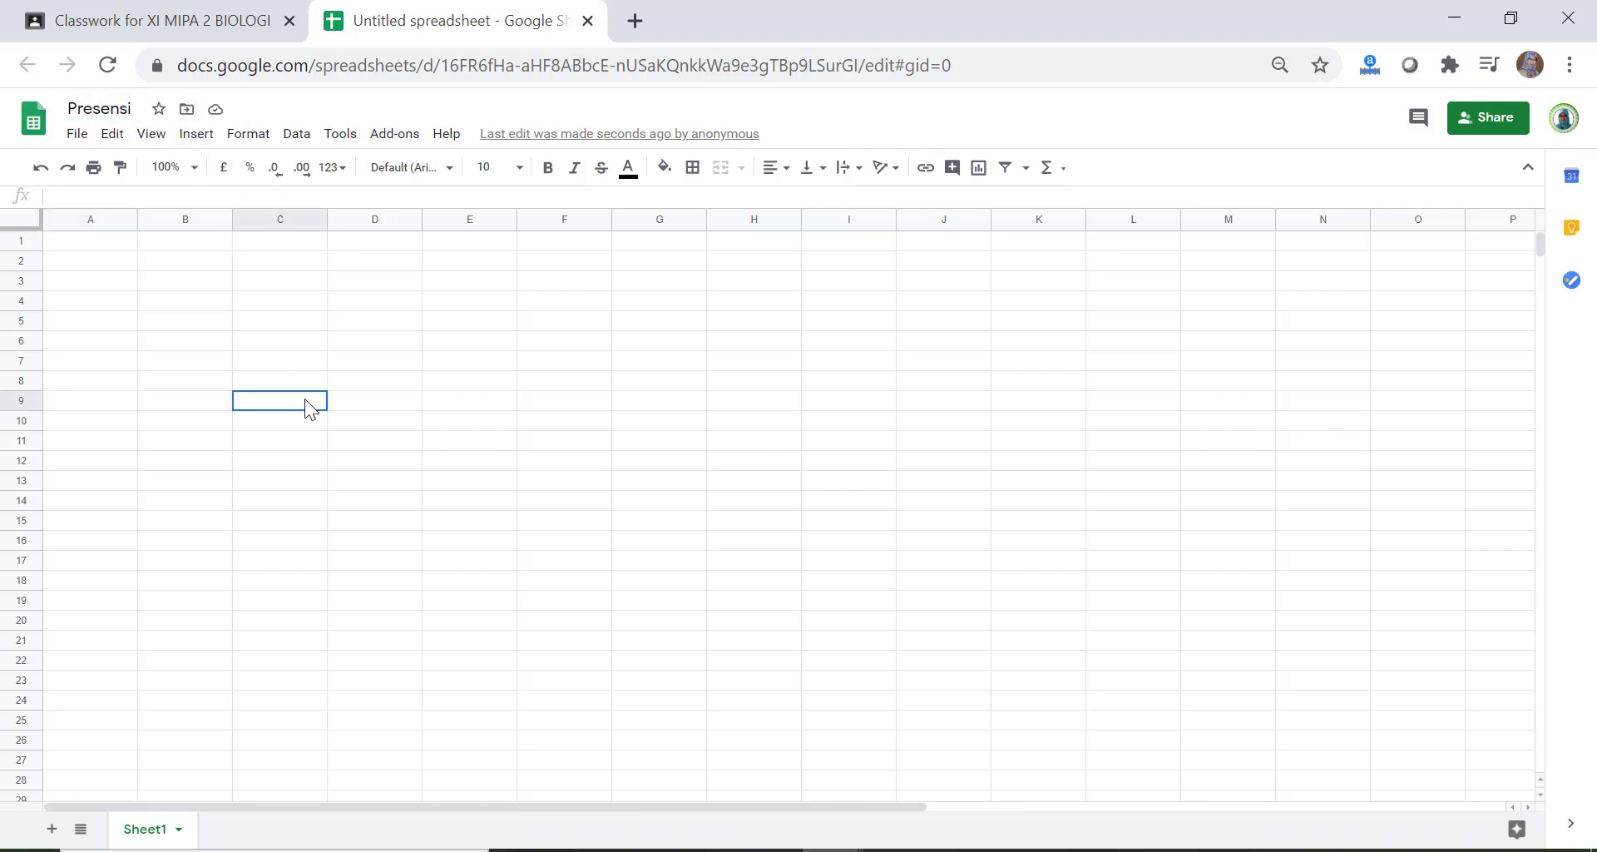
Enter the headers NO in A2 and NAMA SISWA in B2, and narrow column A while widening column B
click(109, 258)
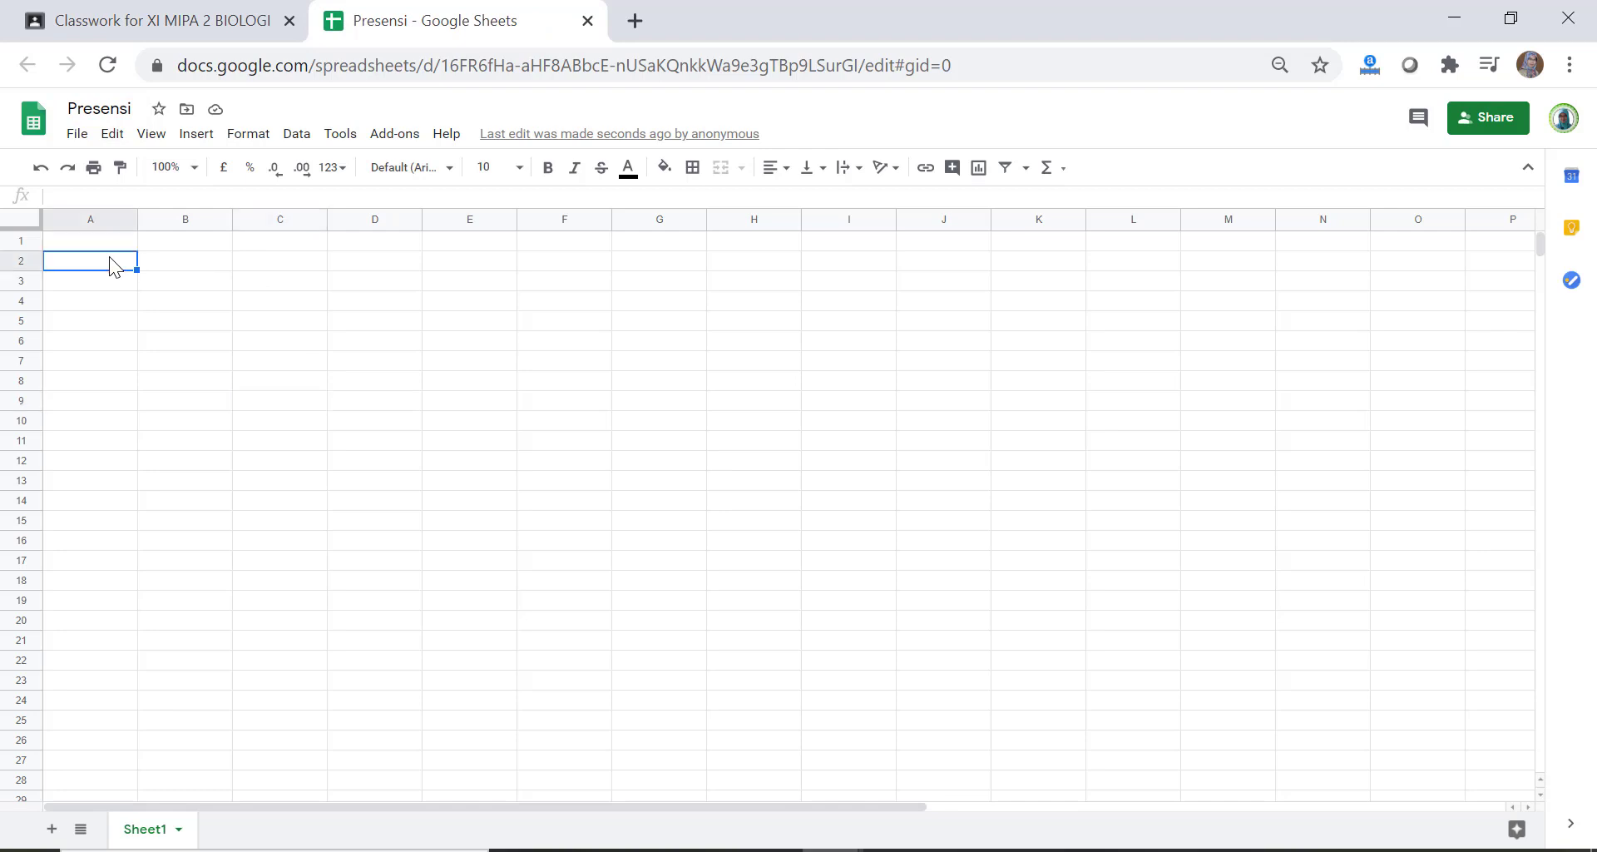
text(NO)
key(Tab)
text(NAMA SISWA)
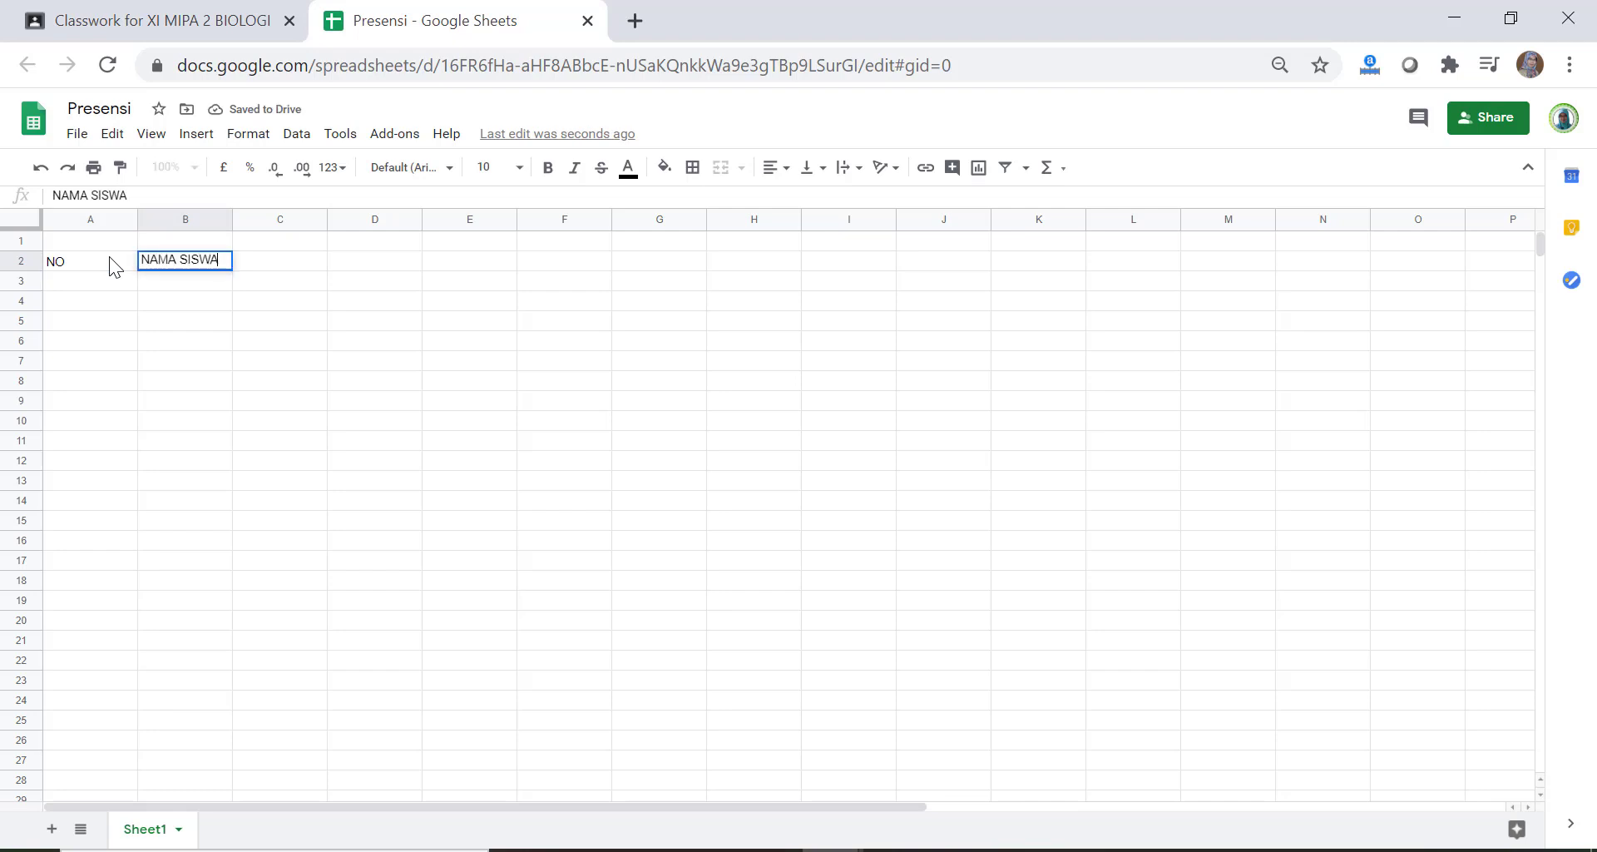
click(420, 459)
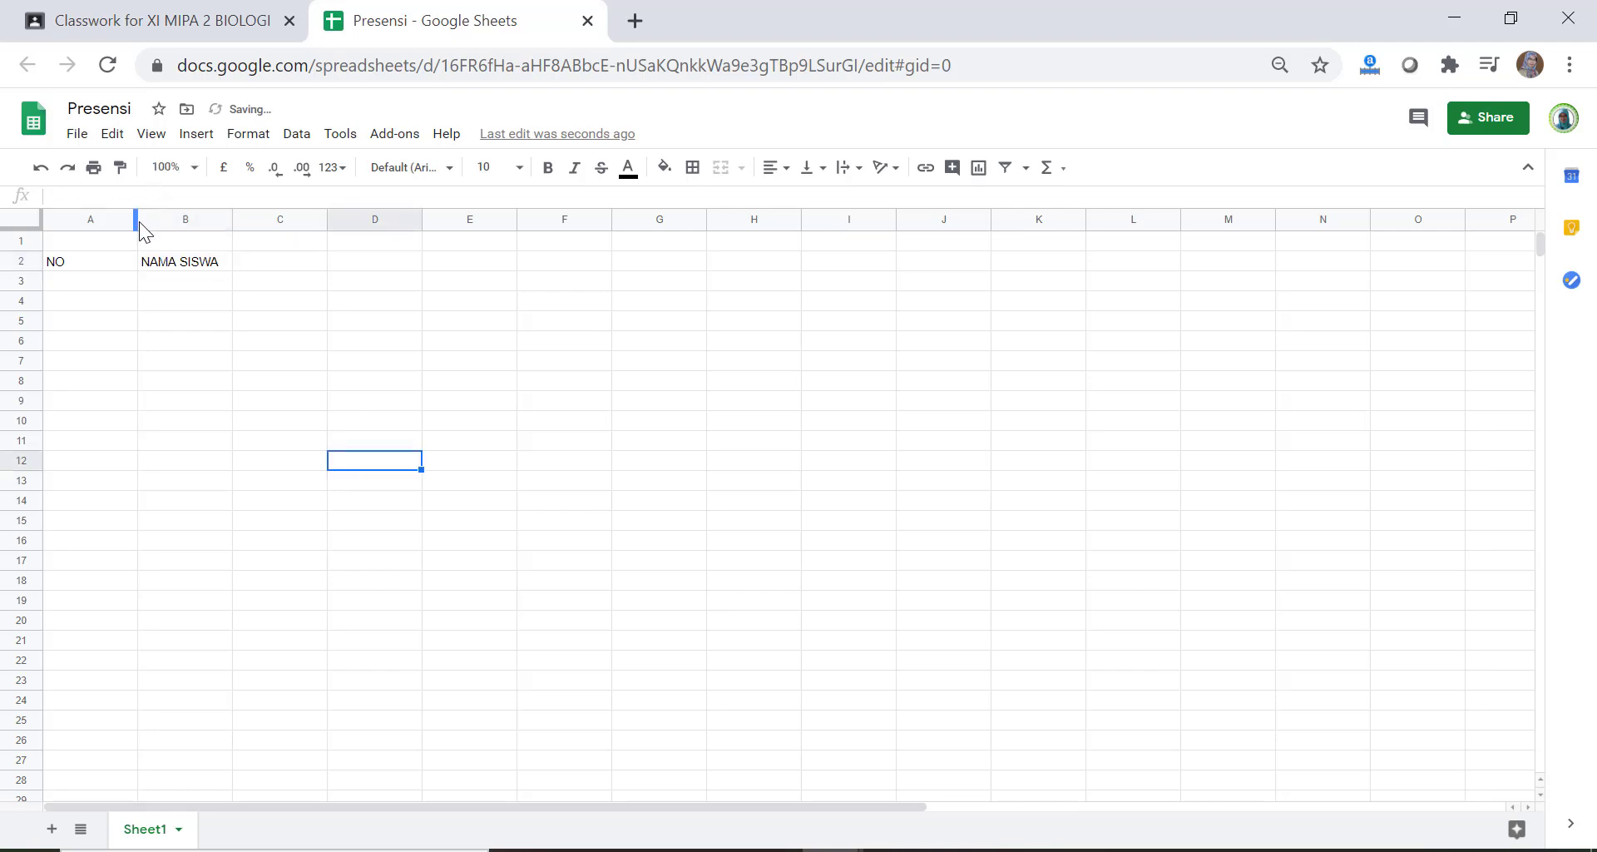
drag(137, 221, 283, 221)
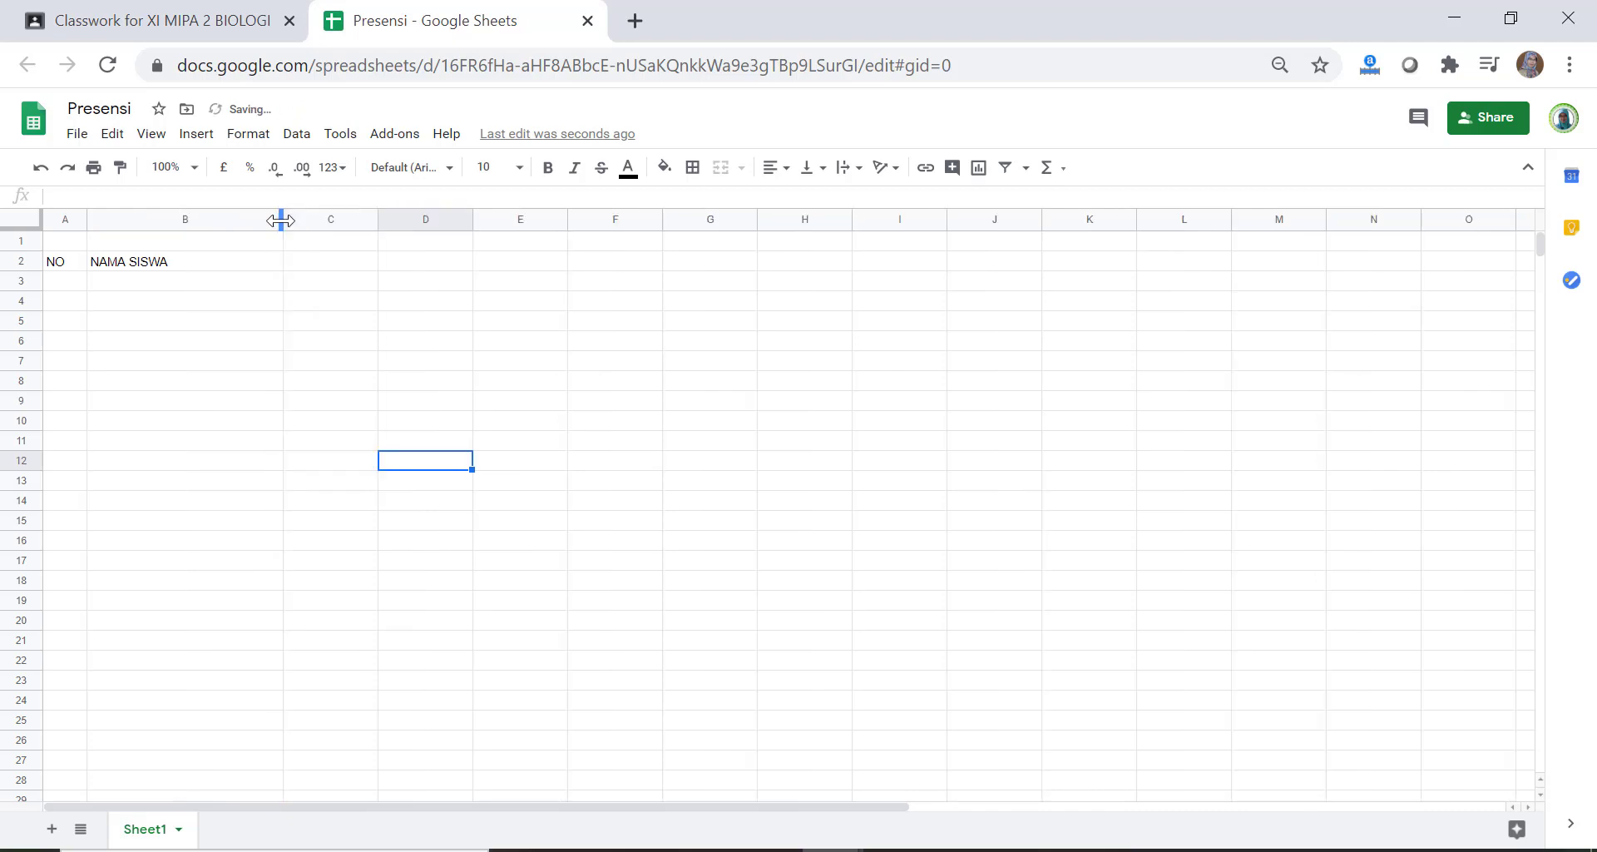
Enter the date header 10 JULI 2020 in cell C2
click(366, 259)
text(1)
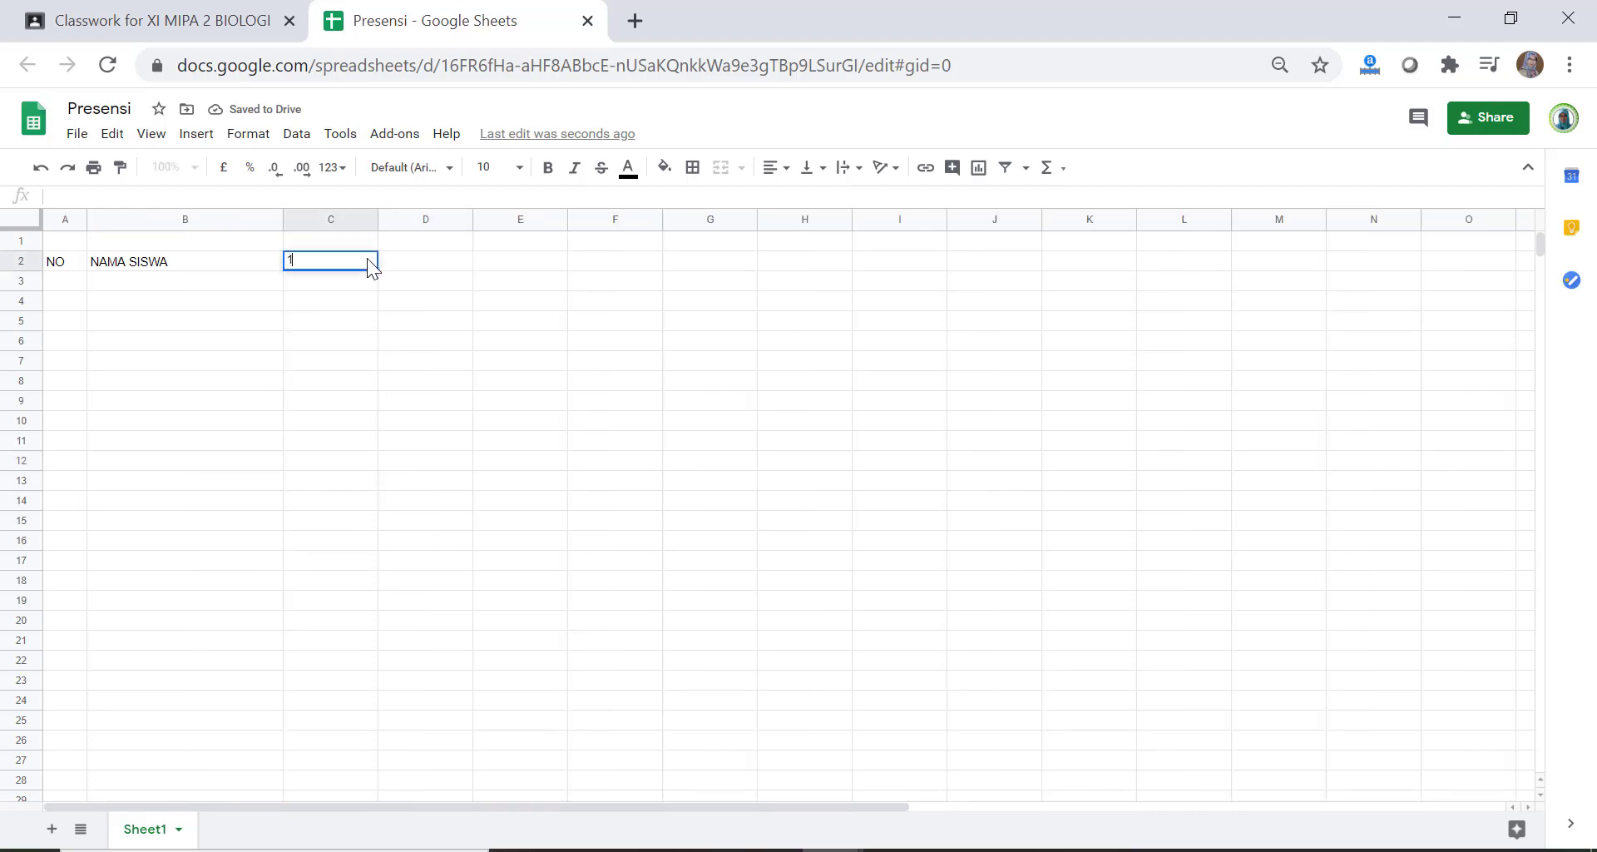
text(0 JULI 2020)
click(642, 409)
Fill in the first attendance row with number 1 in A3 and the student's name in B3
click(72, 283)
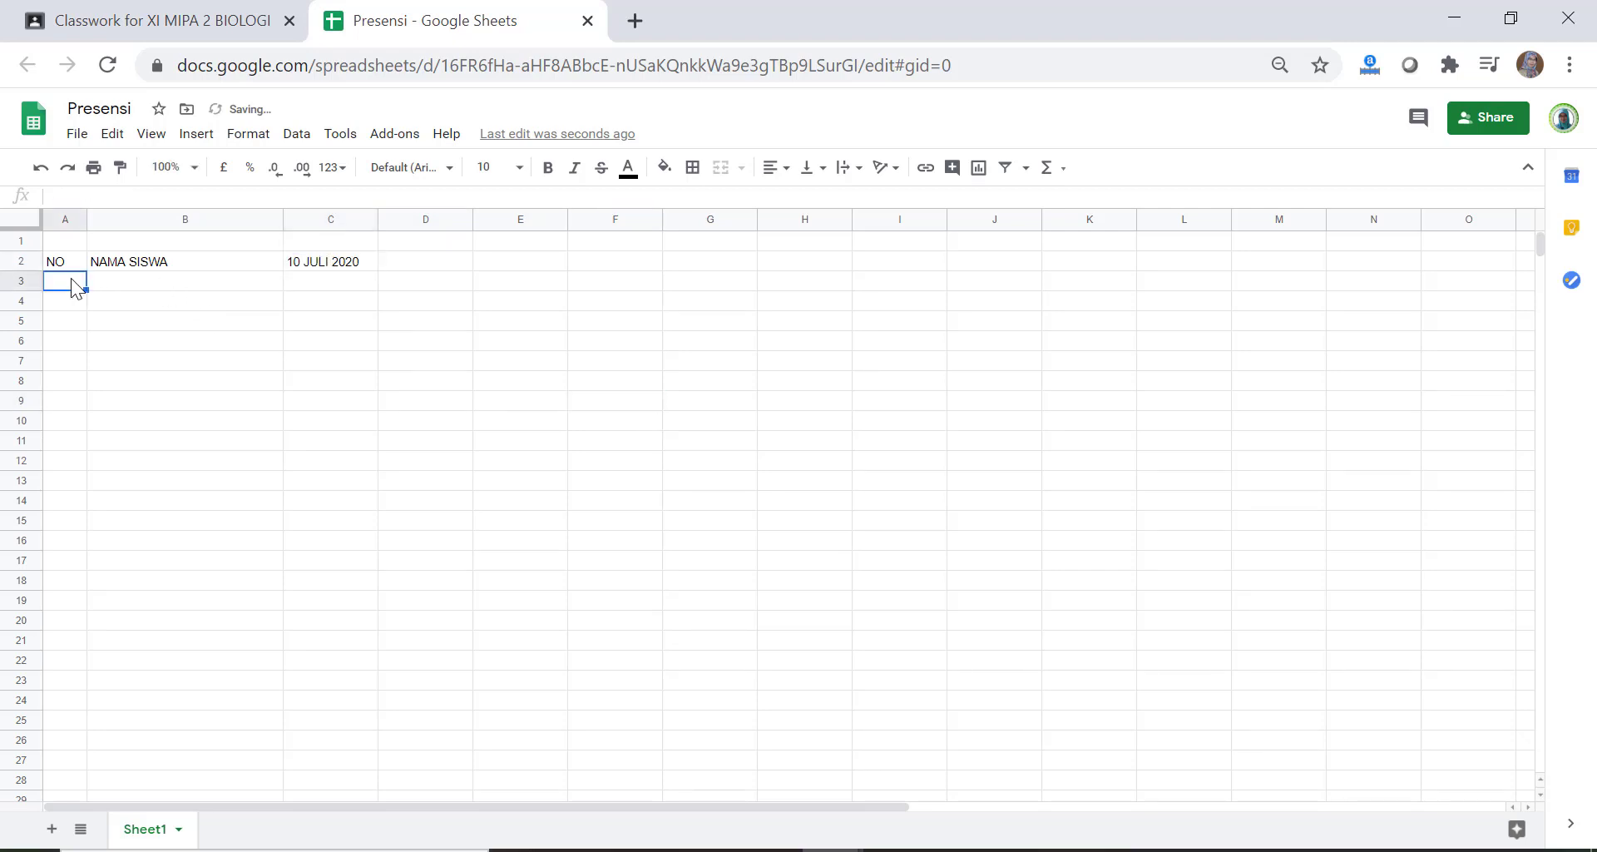
text(1)
key(Tab)
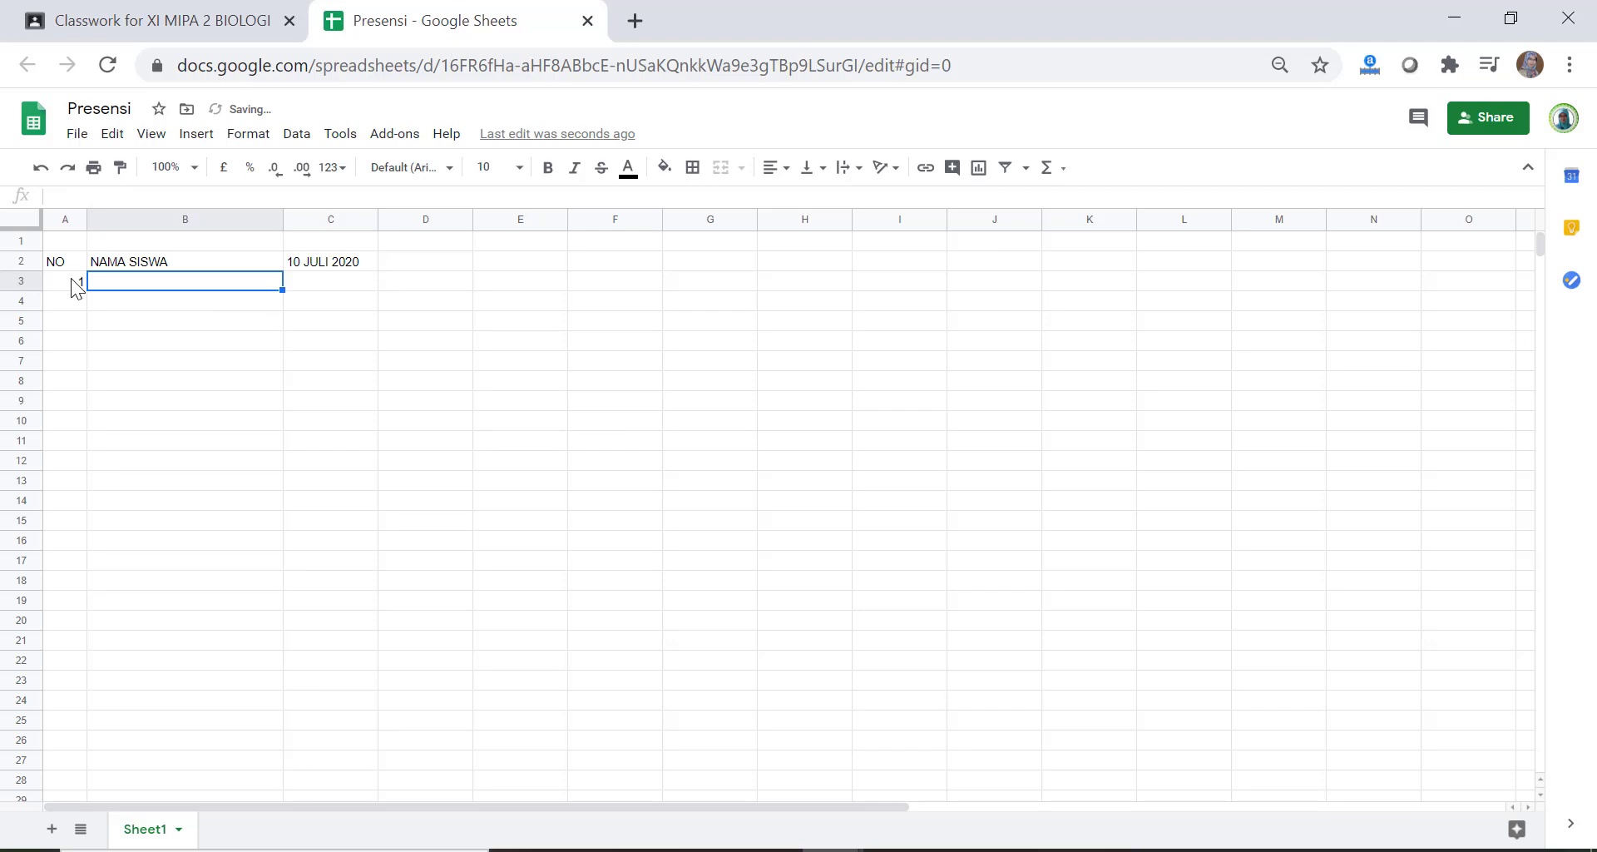
text(iN)
key(BackSpace)
key(BackSpace)
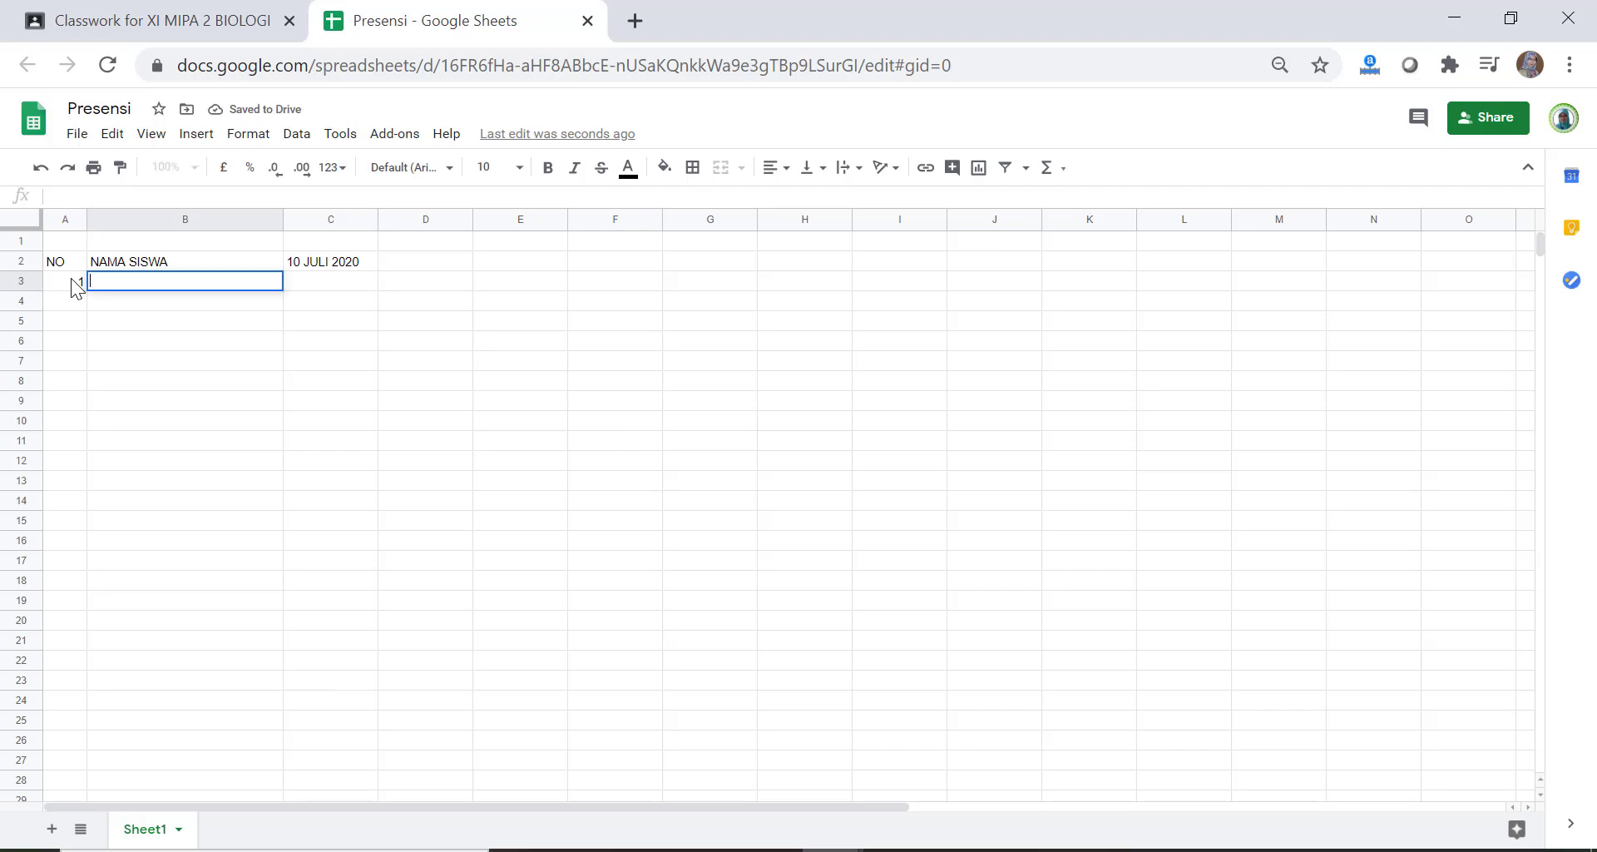
text(INDAH)
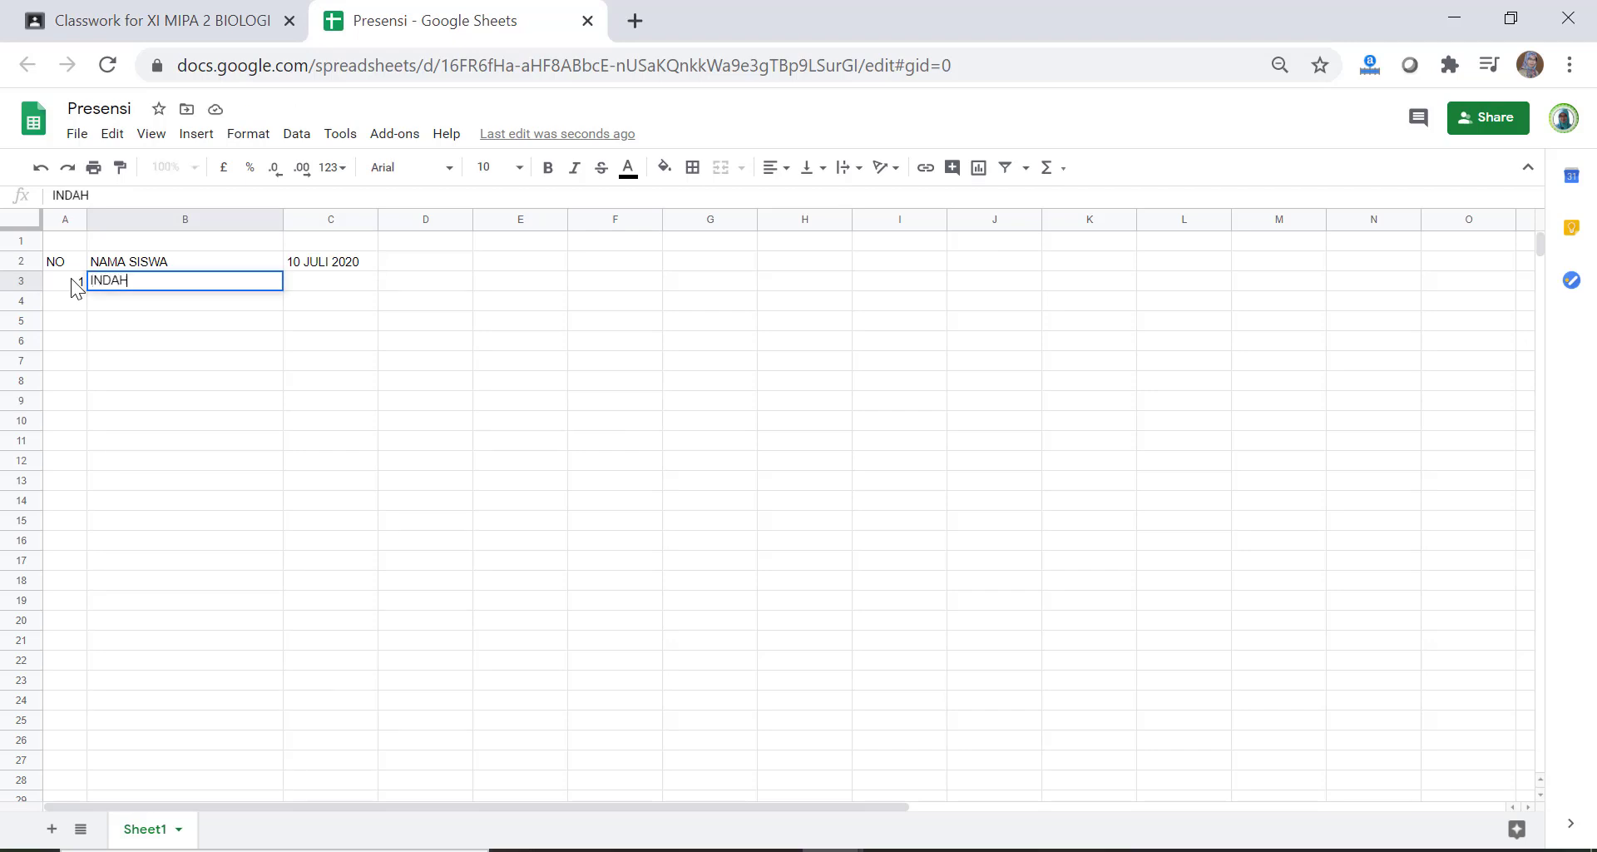
click(481, 439)
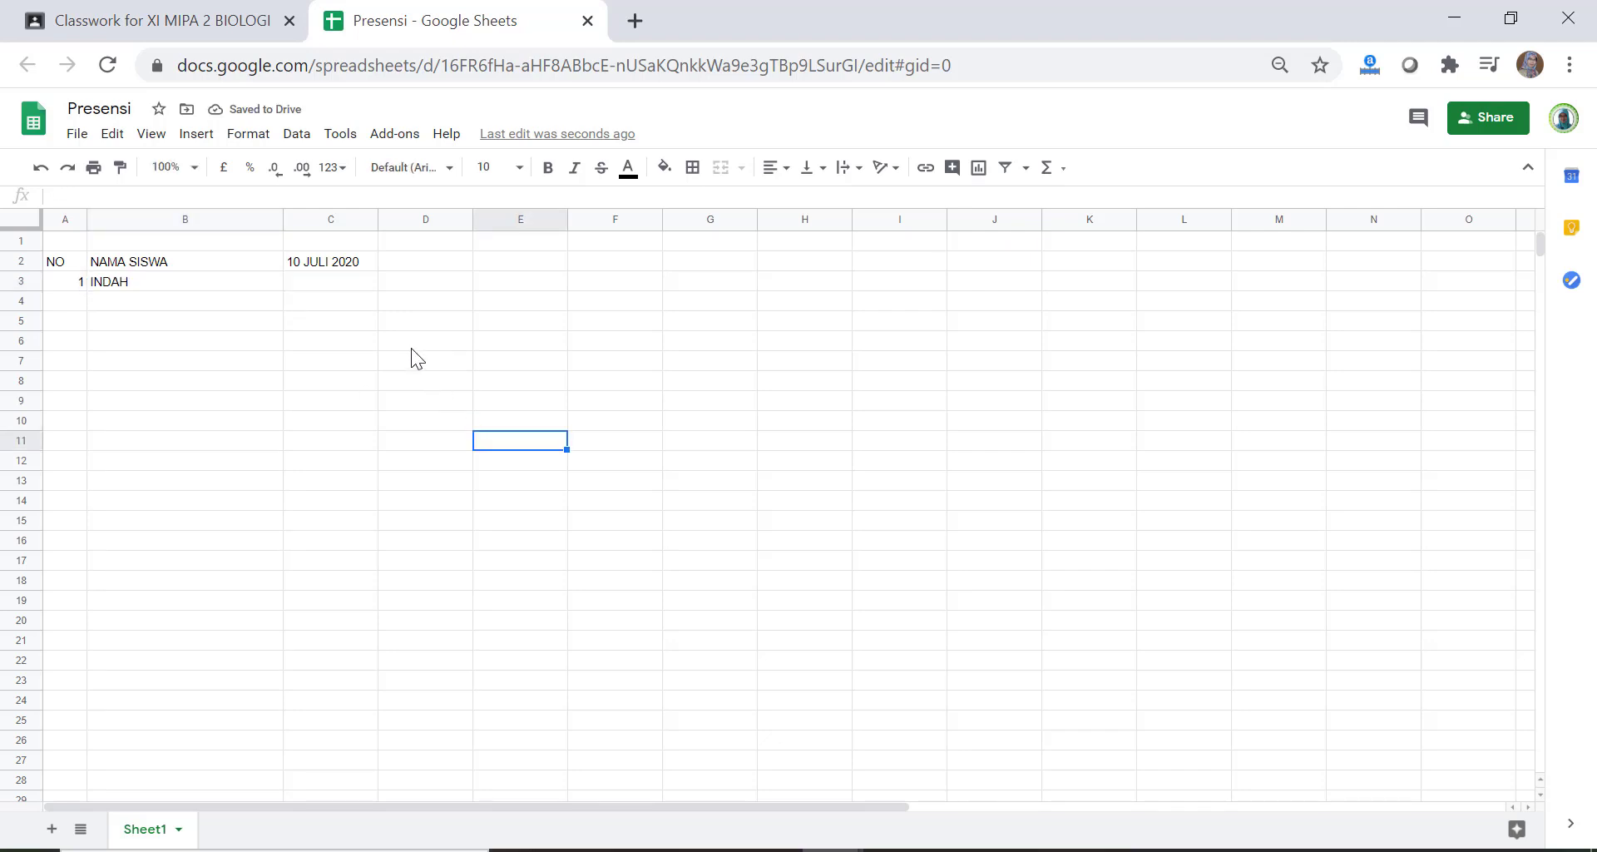
Mark the first student as present with V in cell C3
click(363, 282)
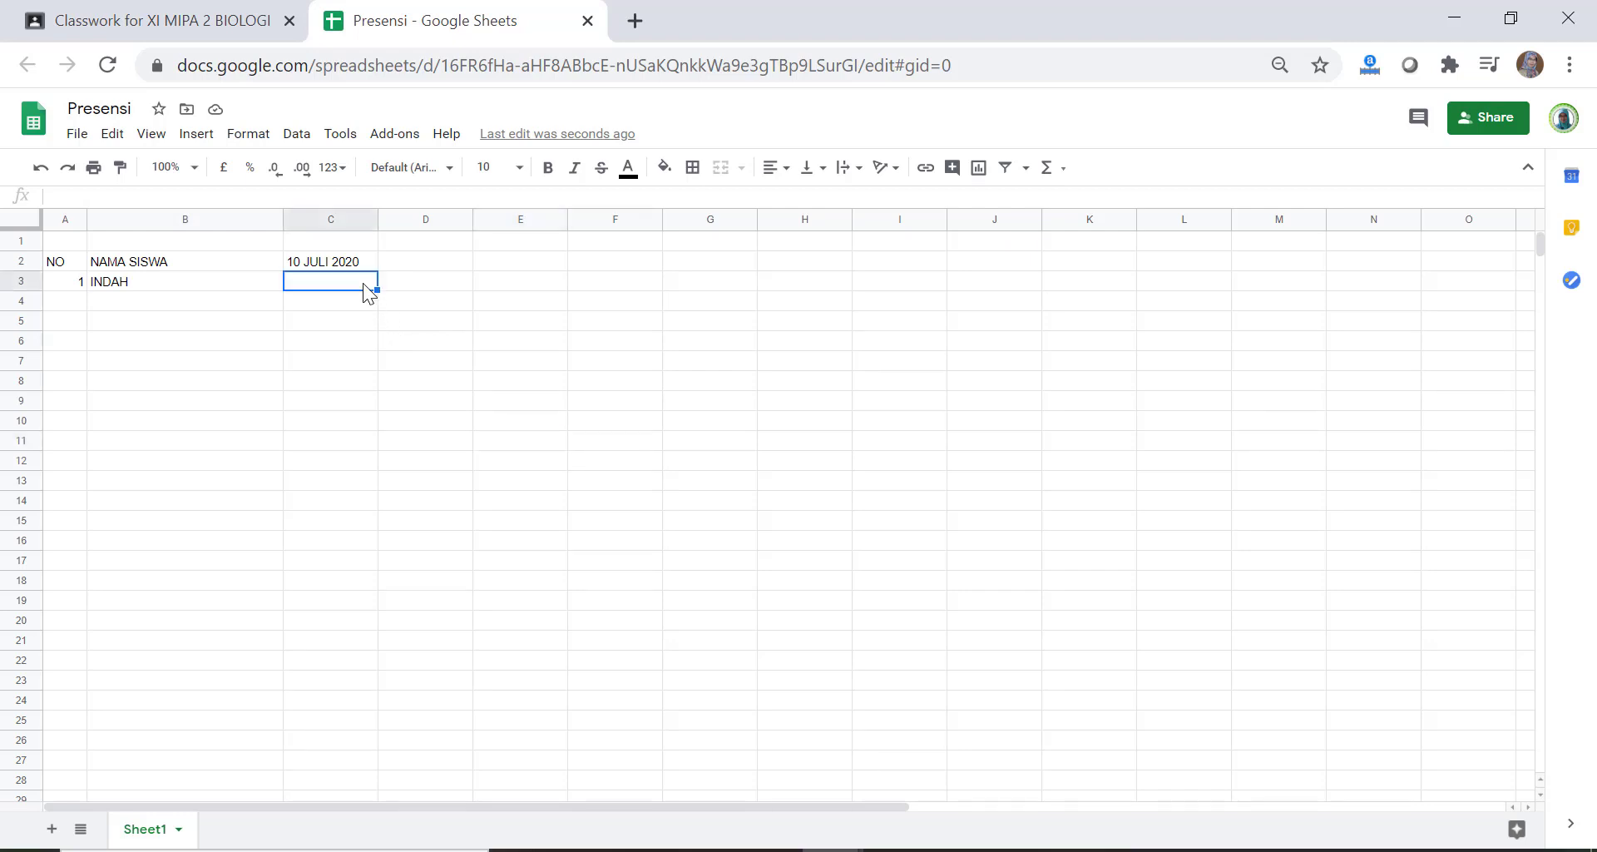
text(V)
click(567, 383)
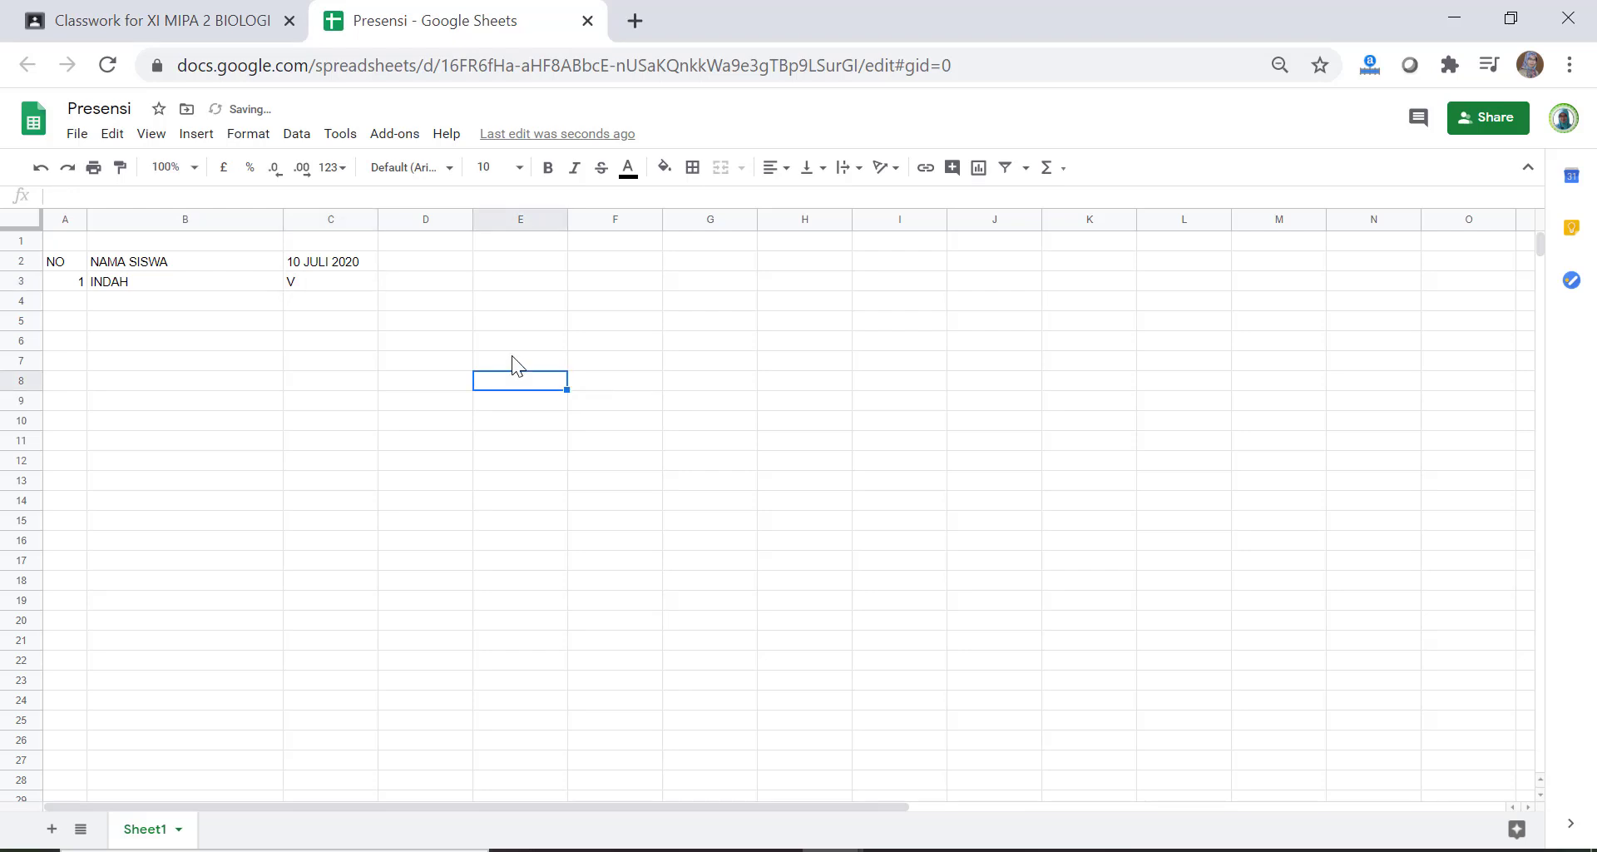
Centre-align the attendance cells C3 to C53 under the date header
click(344, 284)
drag(372, 652, 357, 745)
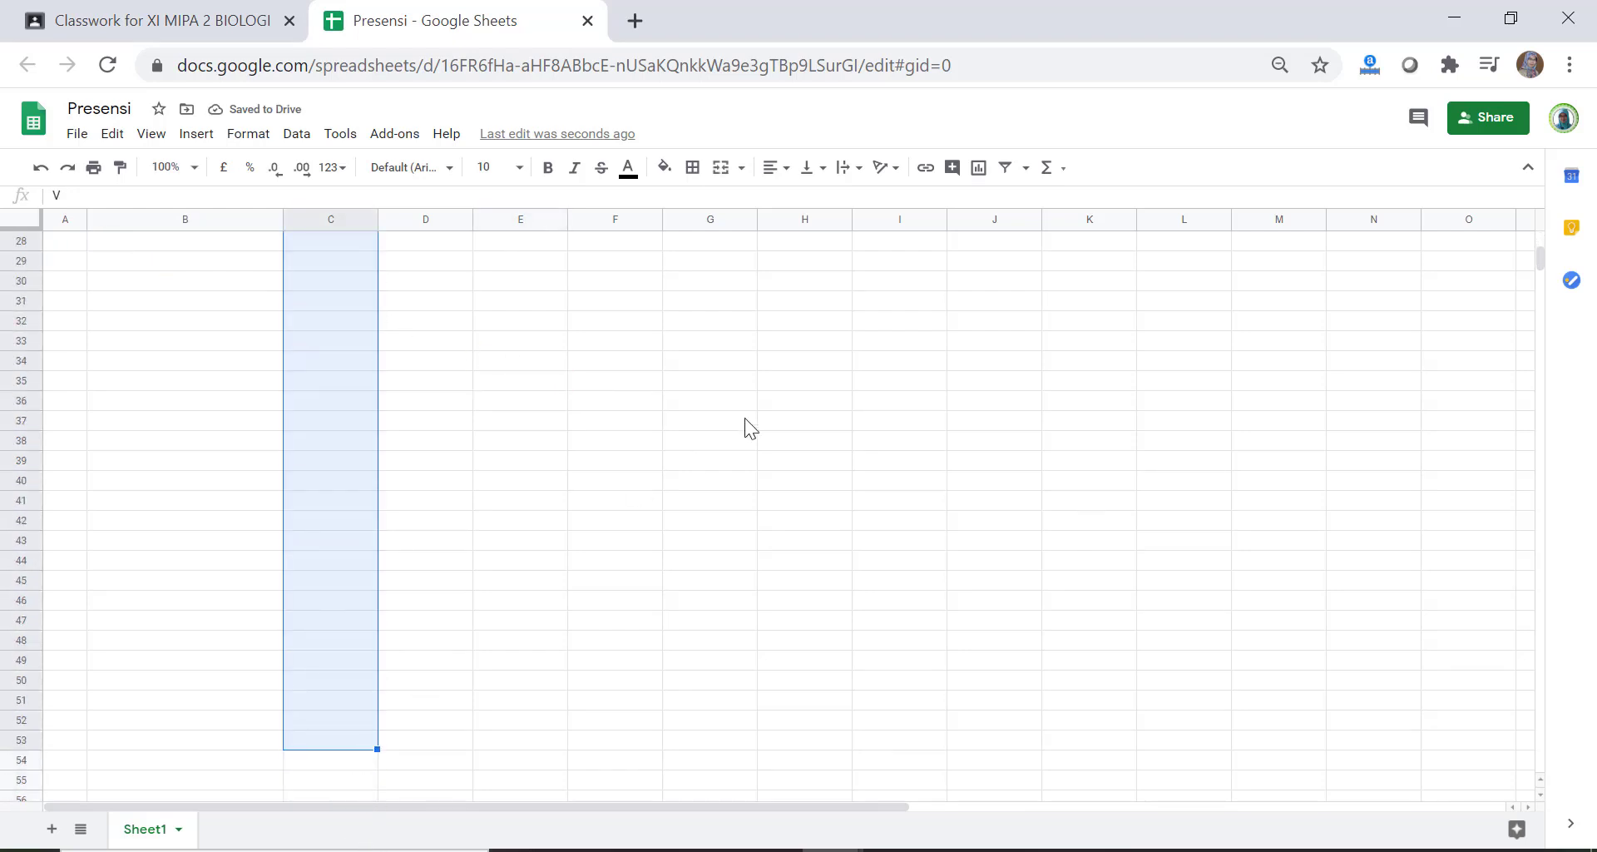
click(785, 182)
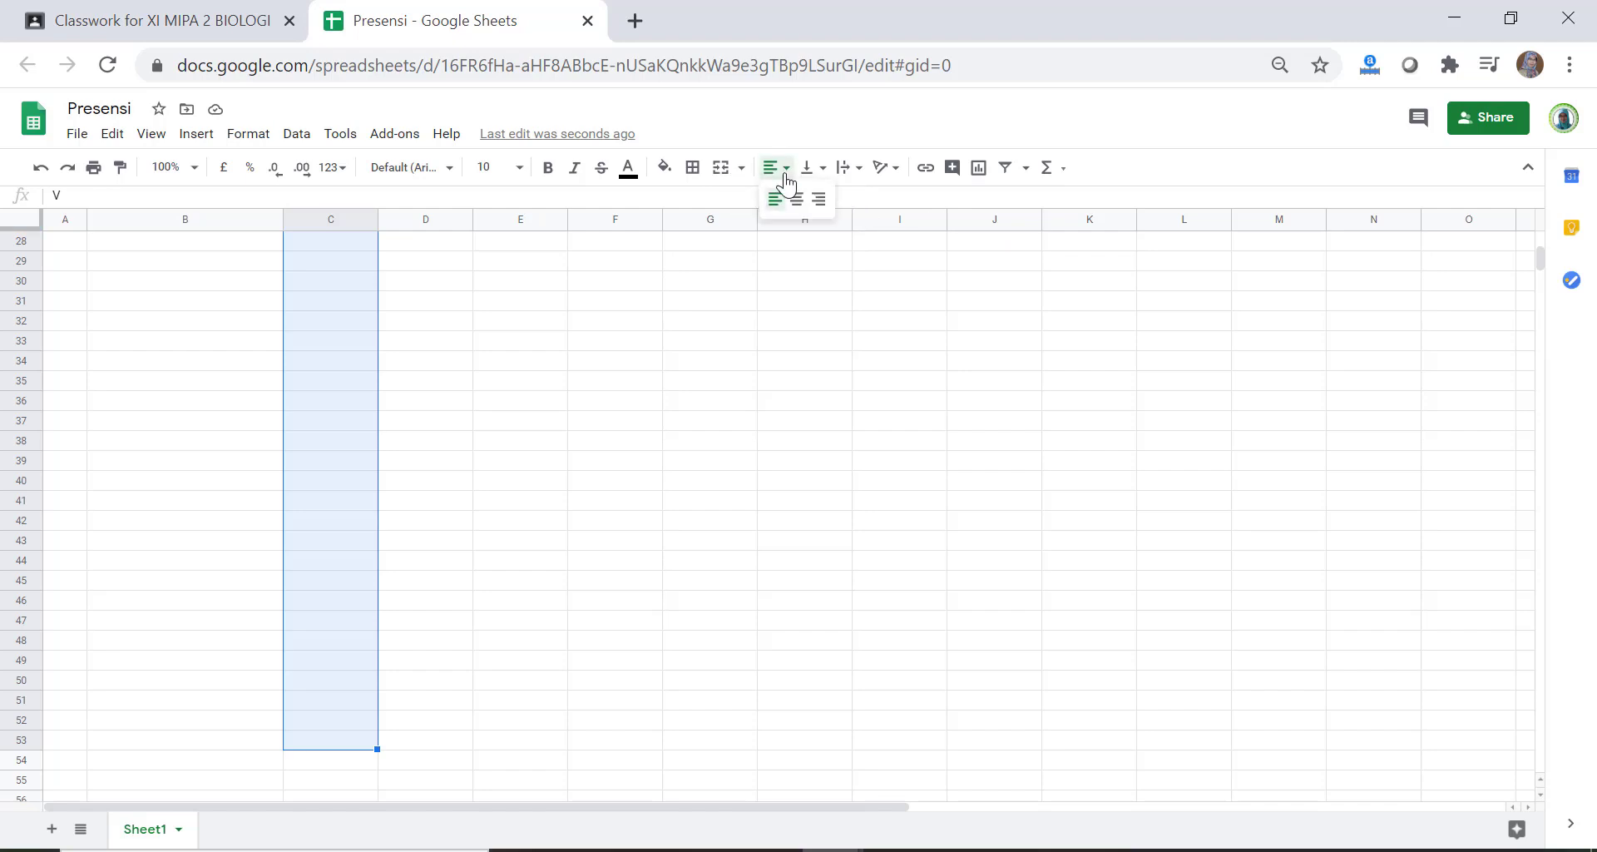
click(799, 197)
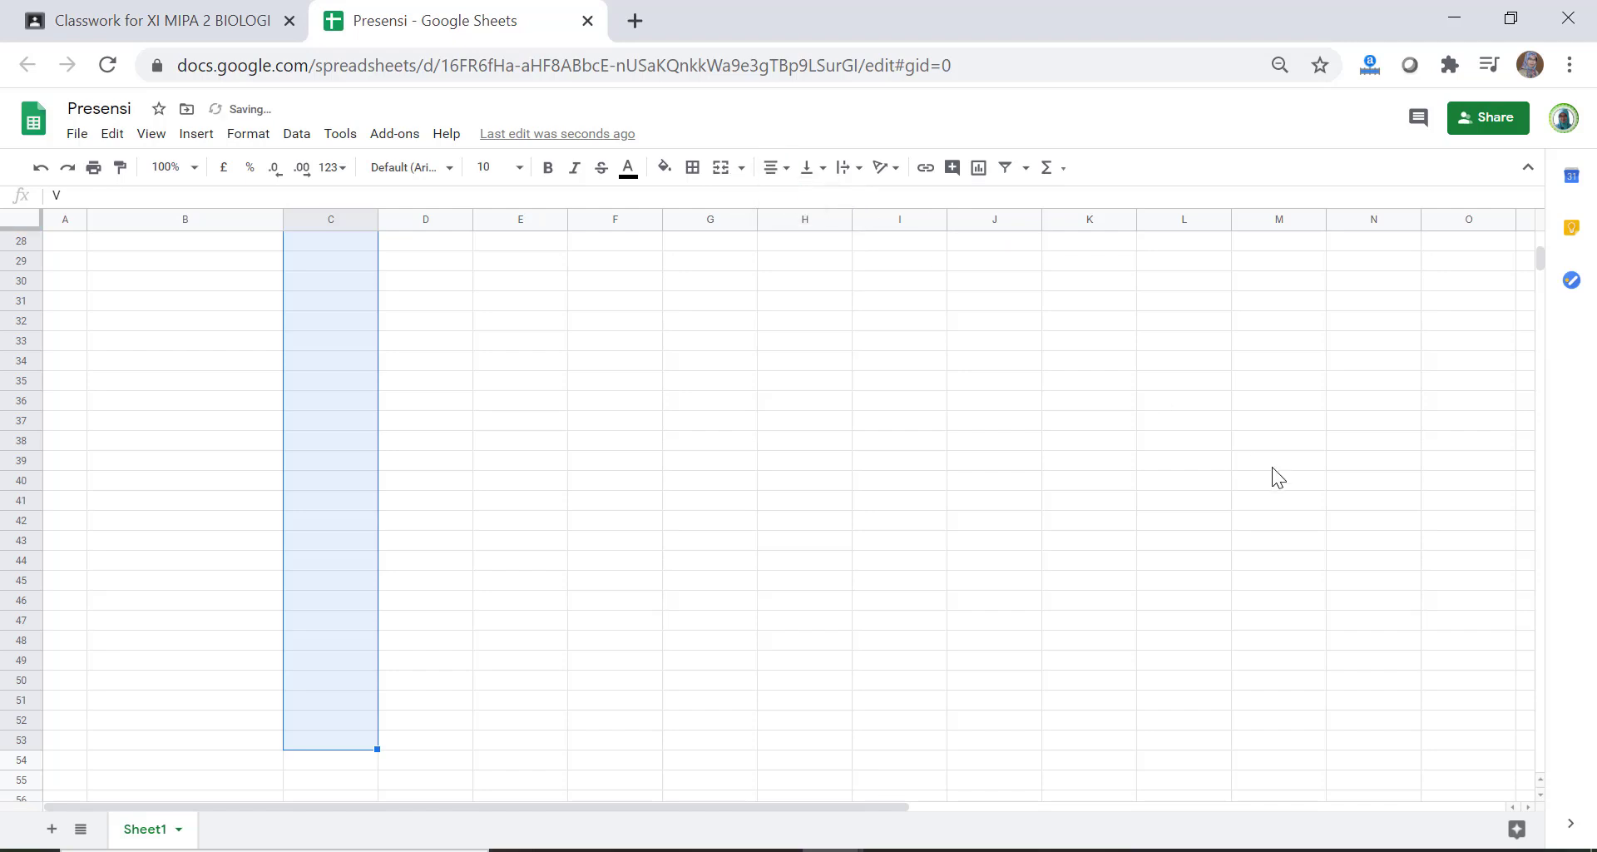
drag(1540, 263, 1530, 236)
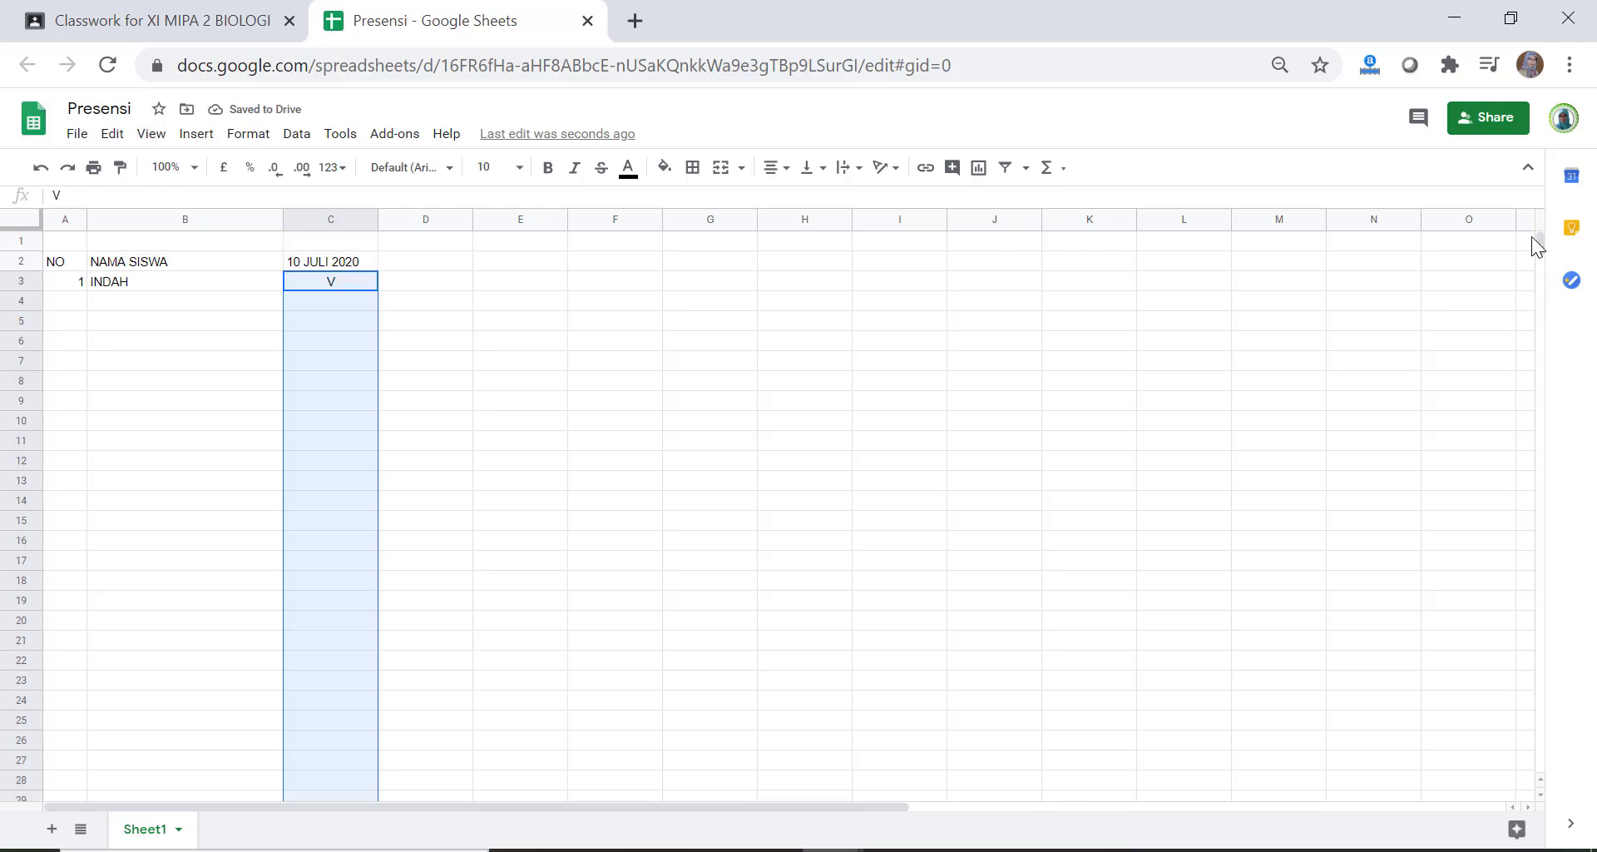
click(590, 424)
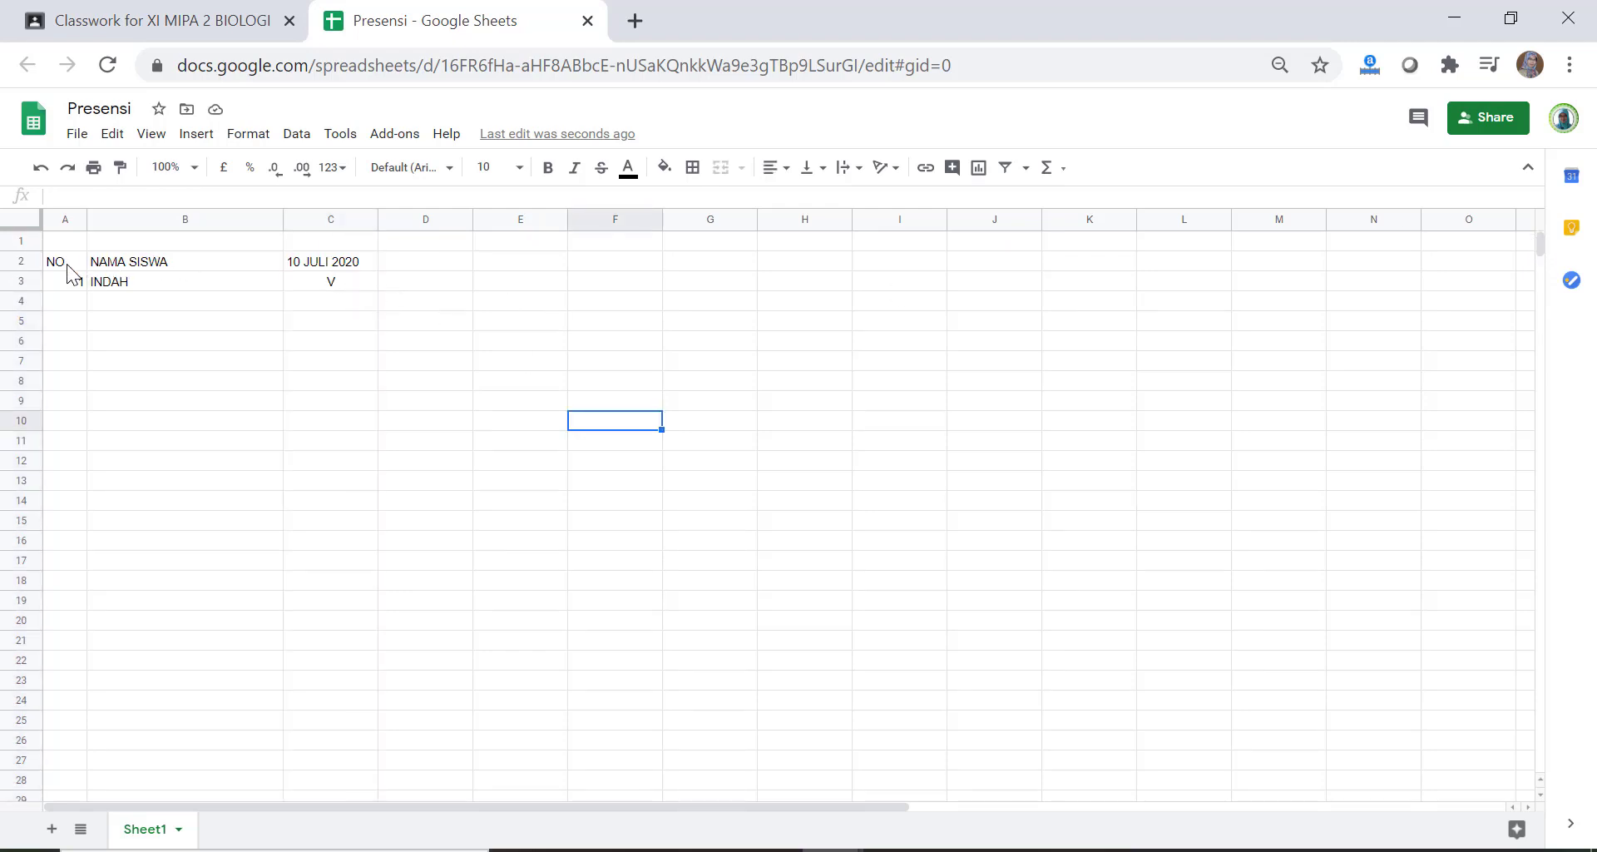
Fill the whole header row 2 with bright green
click(17, 261)
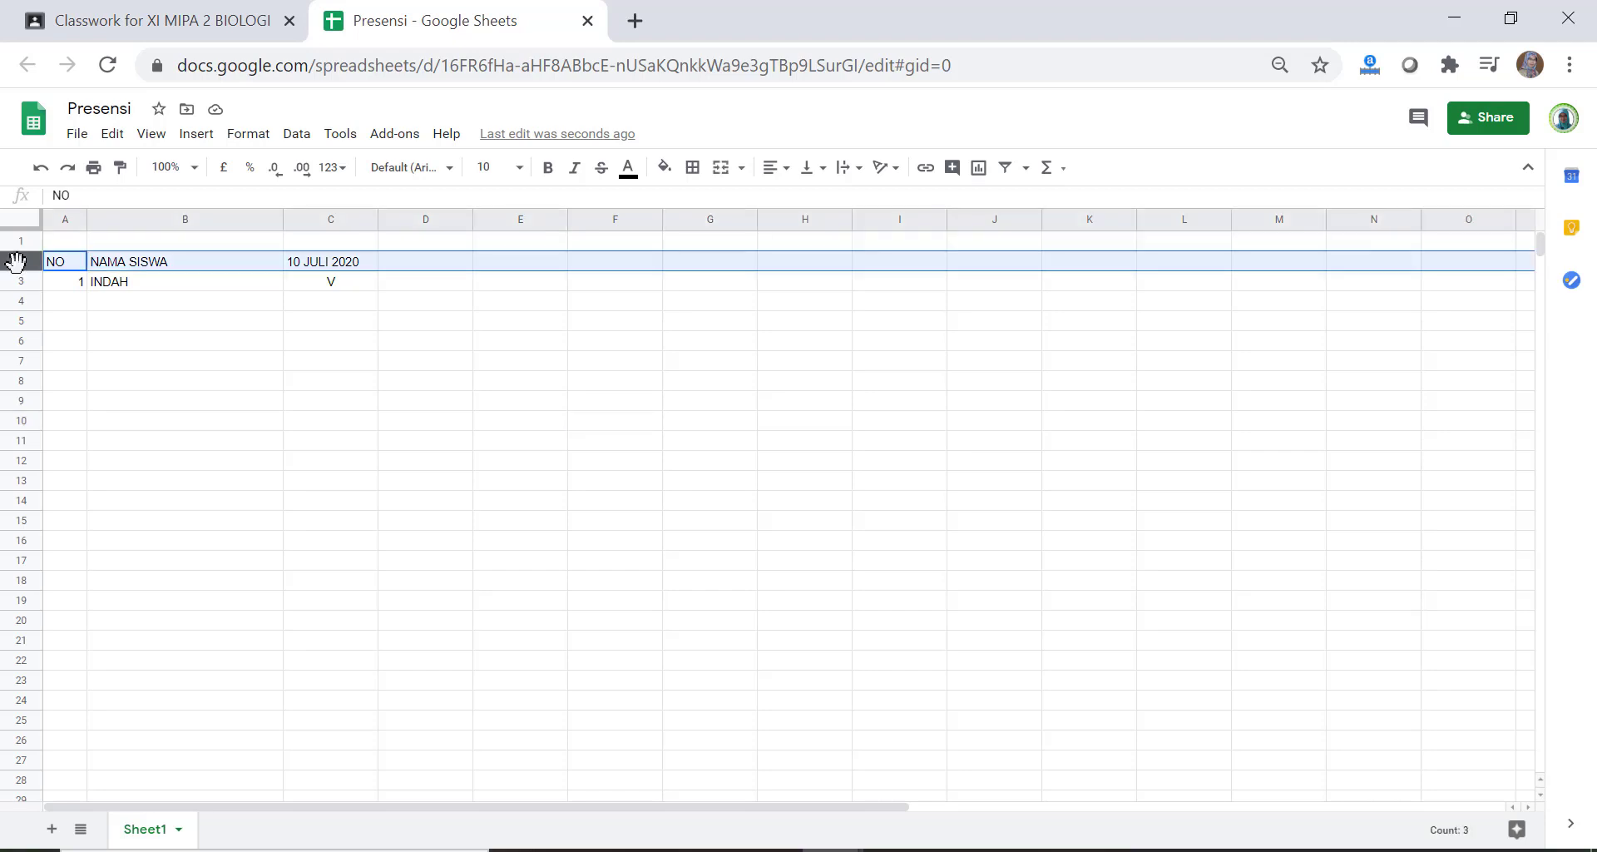
click(667, 172)
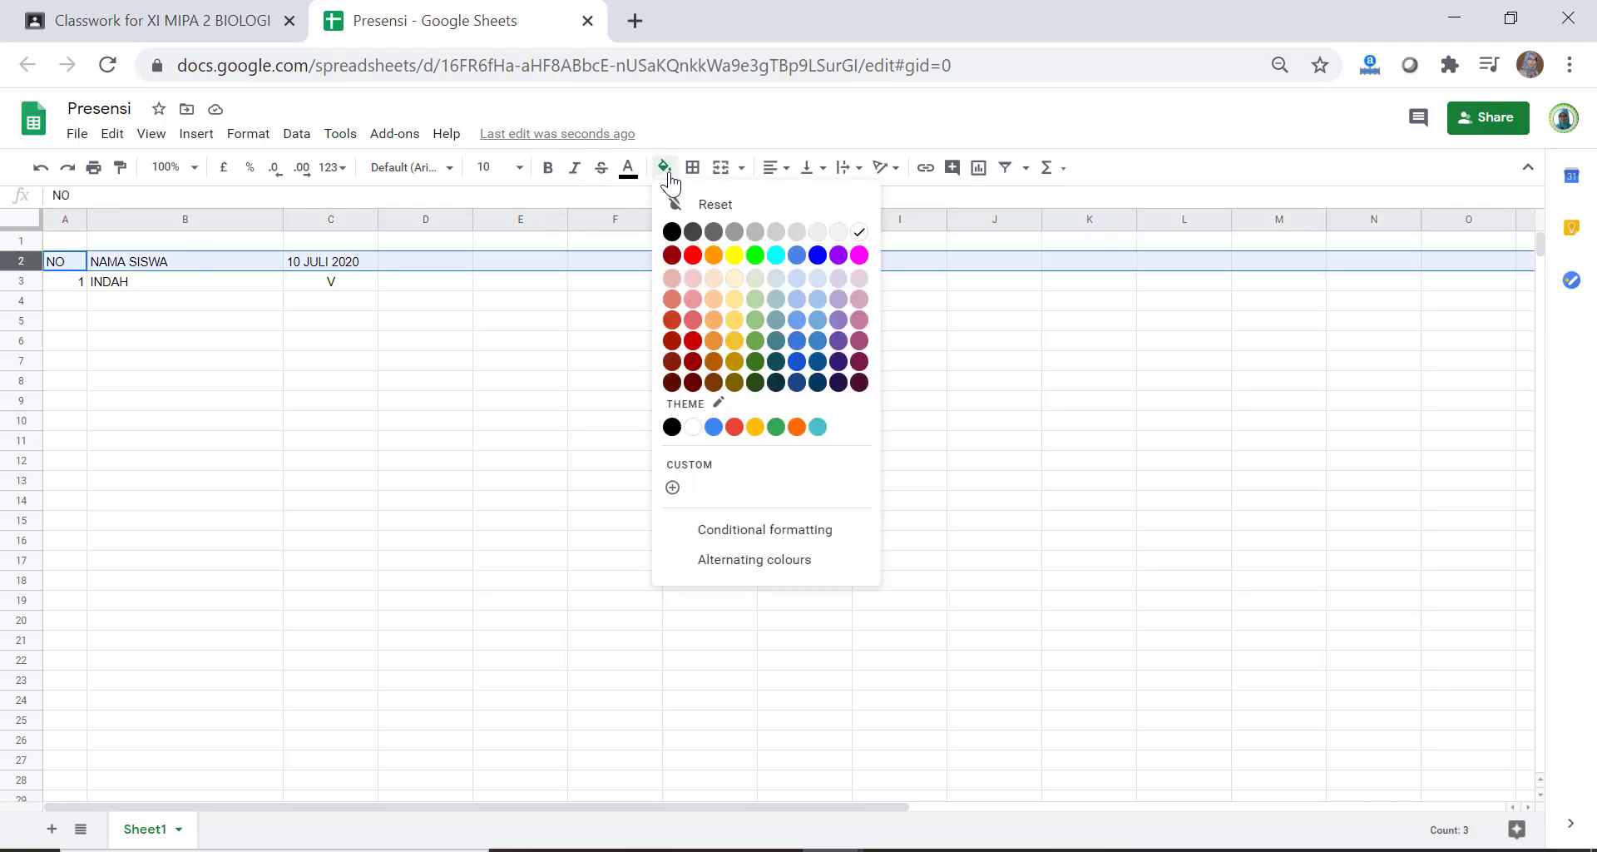
click(755, 255)
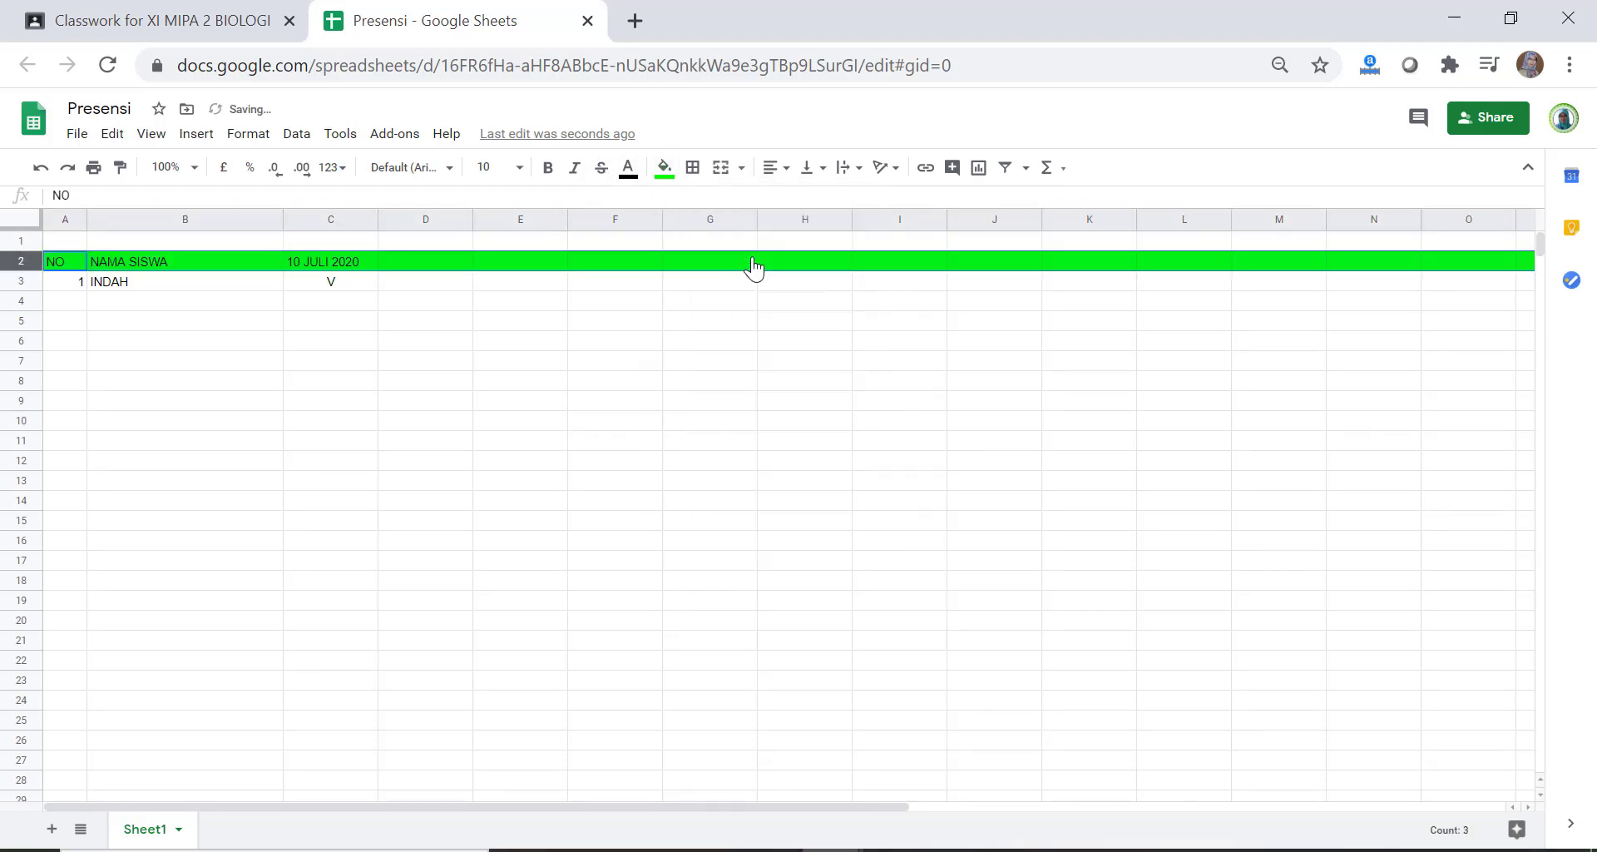
click(436, 265)
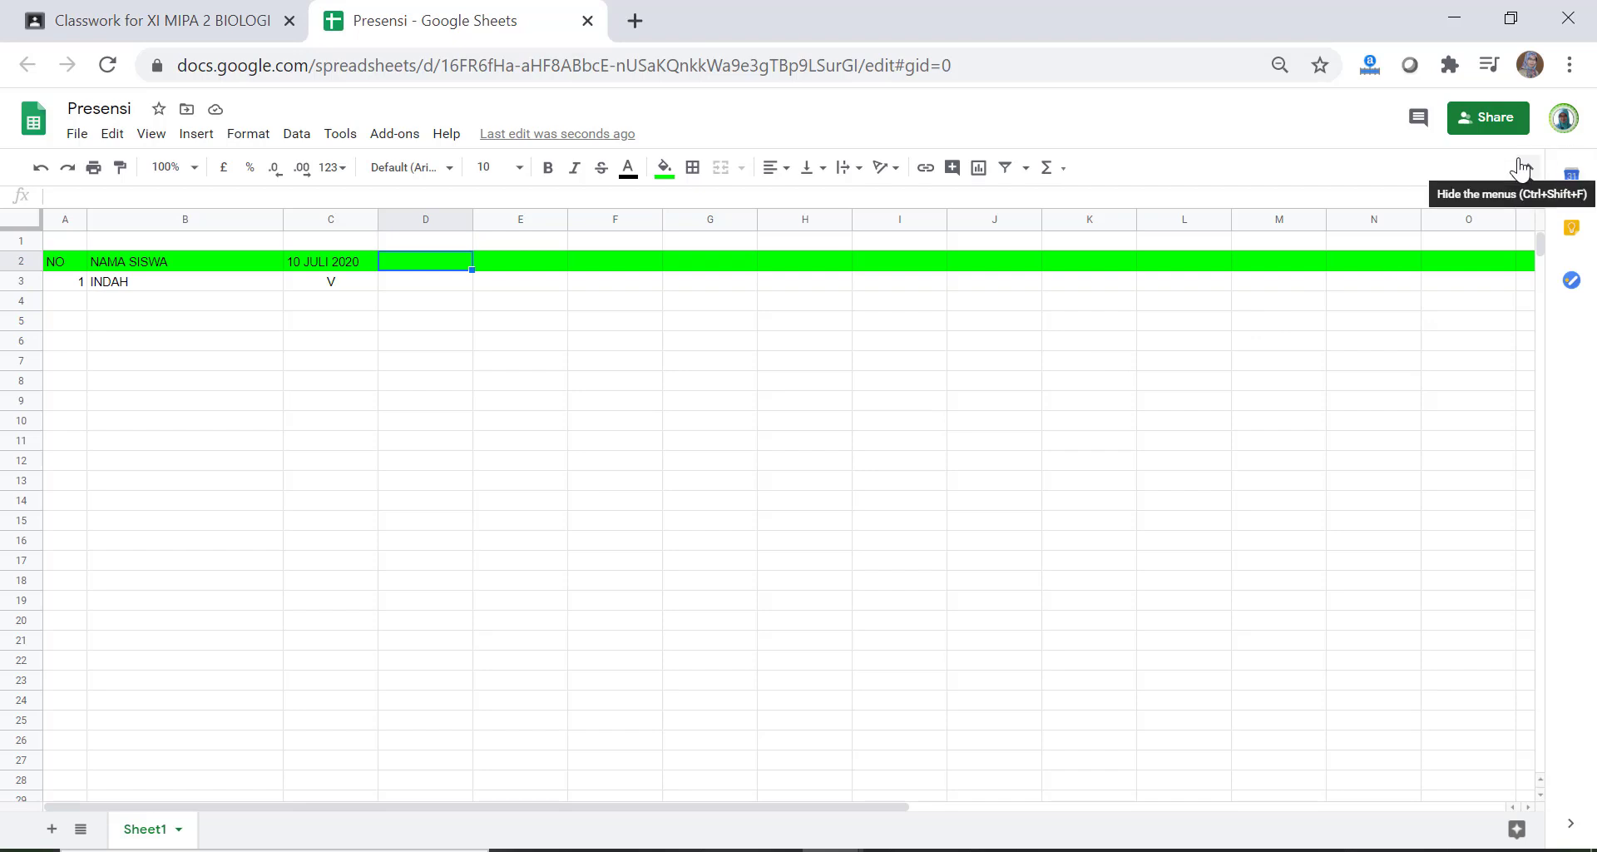
In the spreadsheet's sharing settings, choose Editor access for the XI MIPA 2 BIOLOGI teachers group and close the settings
click(1481, 118)
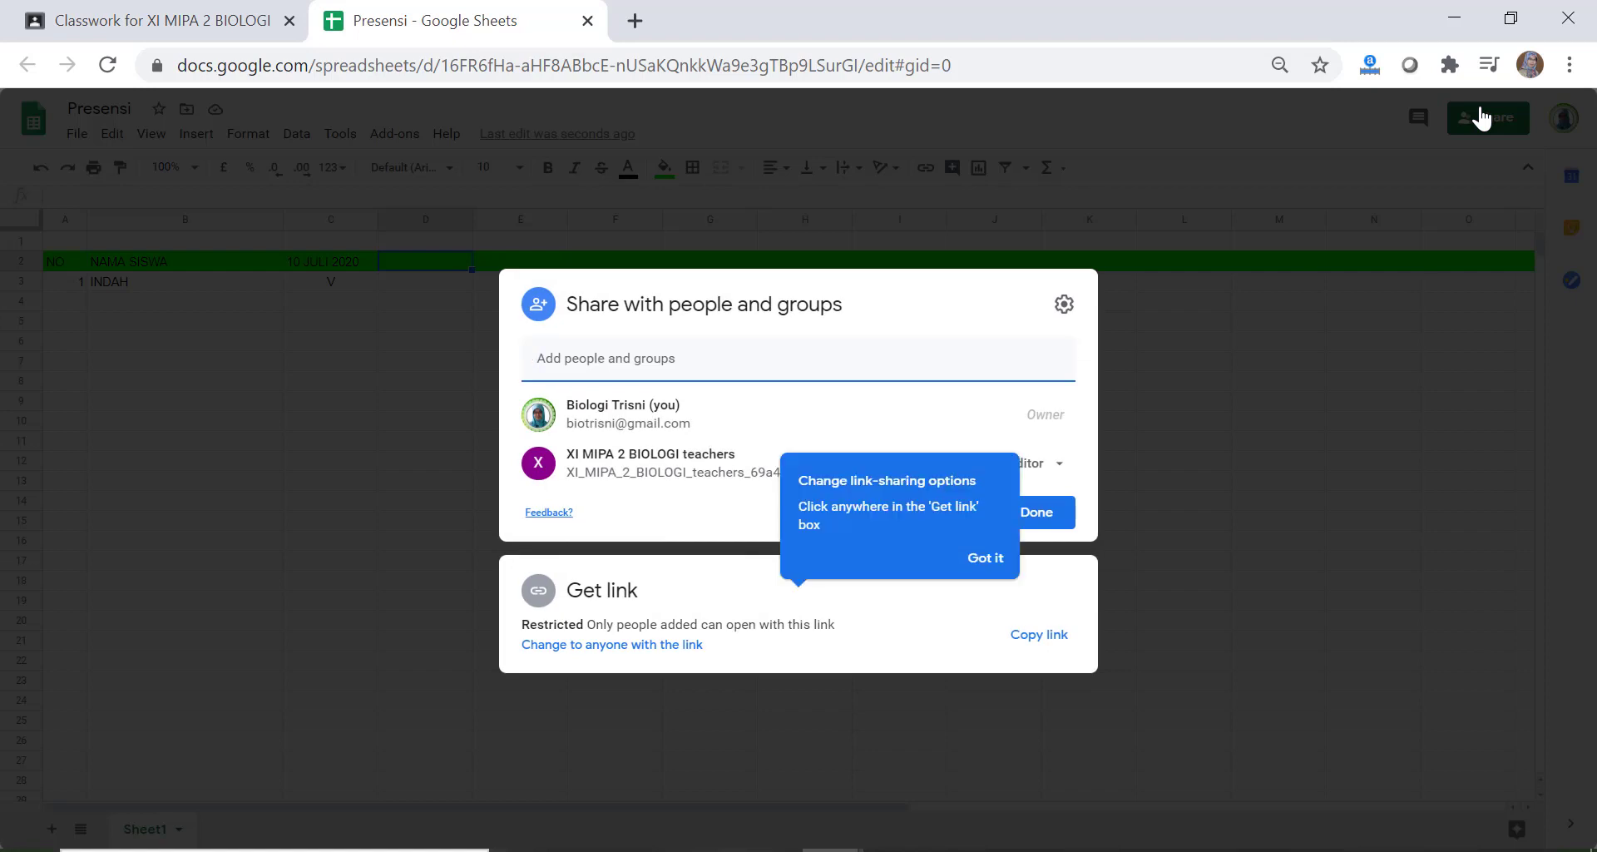
click(994, 563)
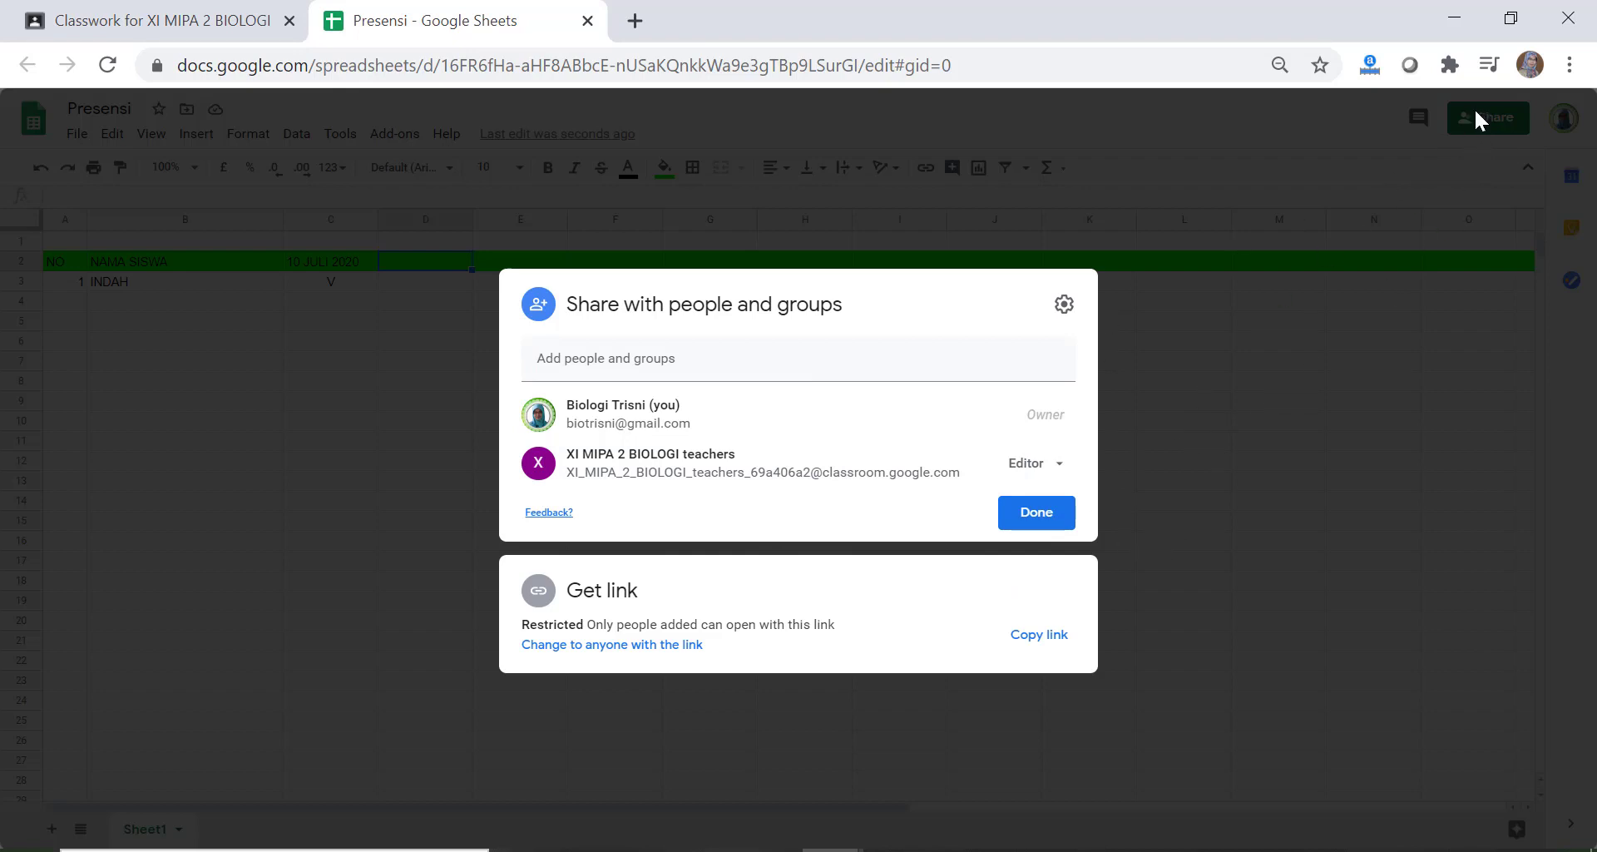
click(1058, 465)
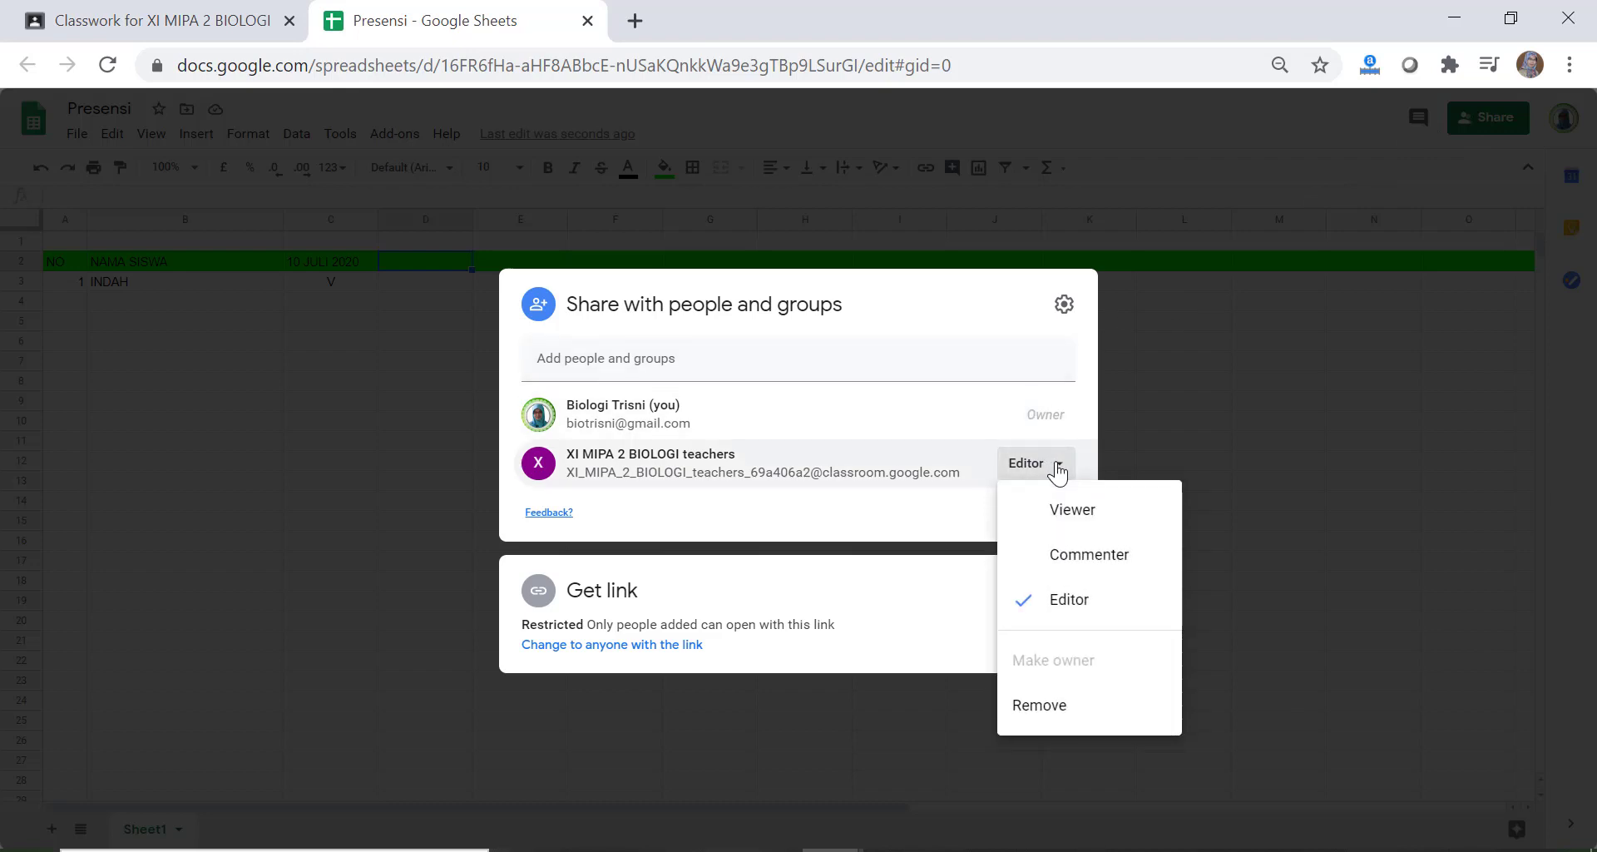
click(1060, 607)
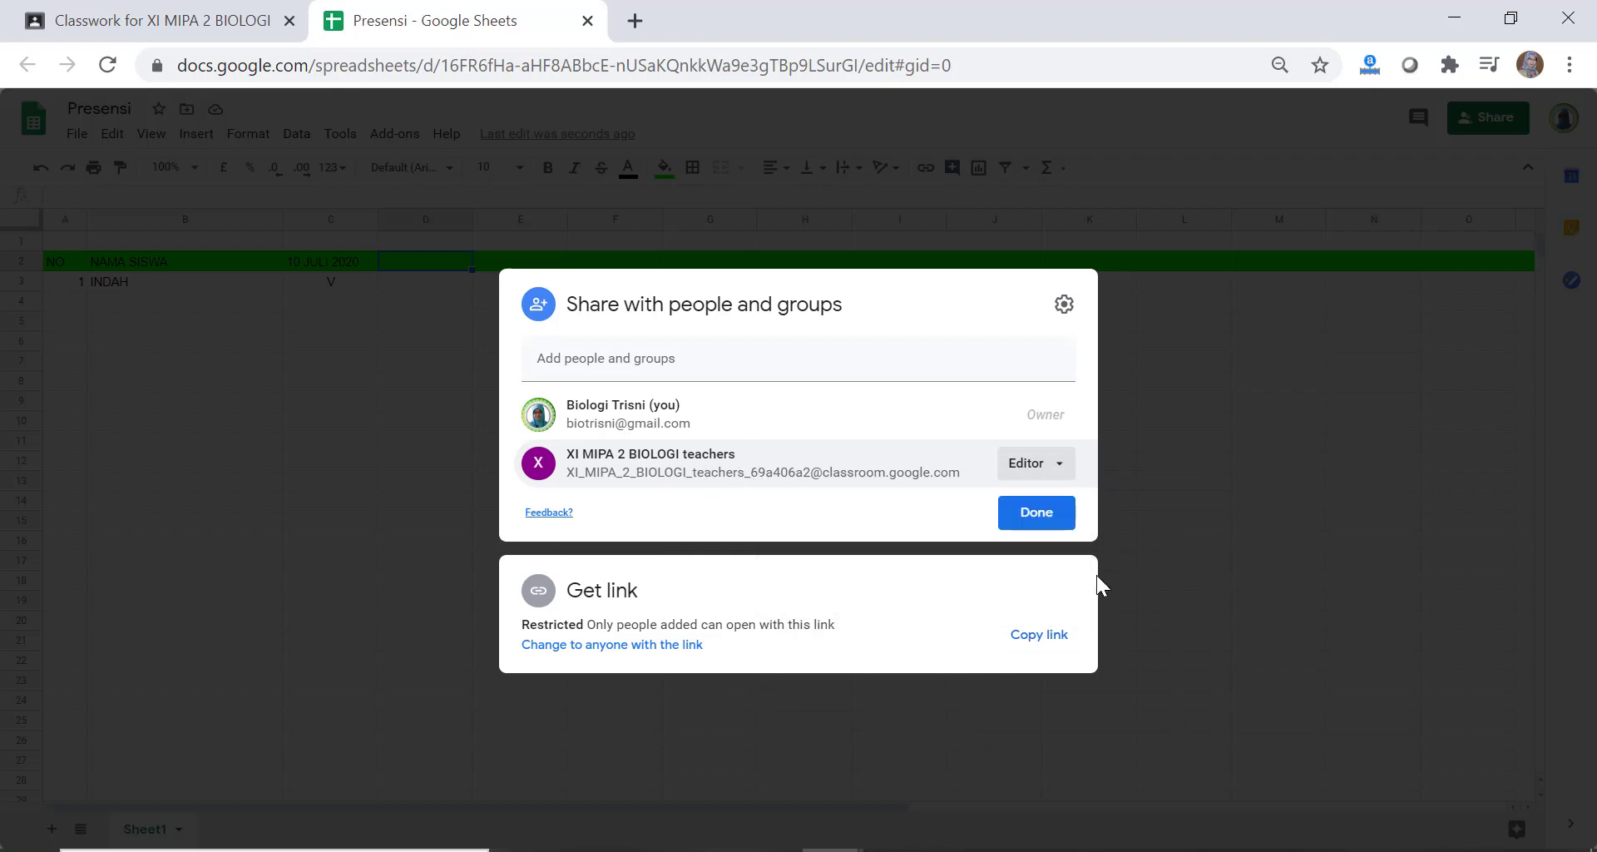
click(1034, 524)
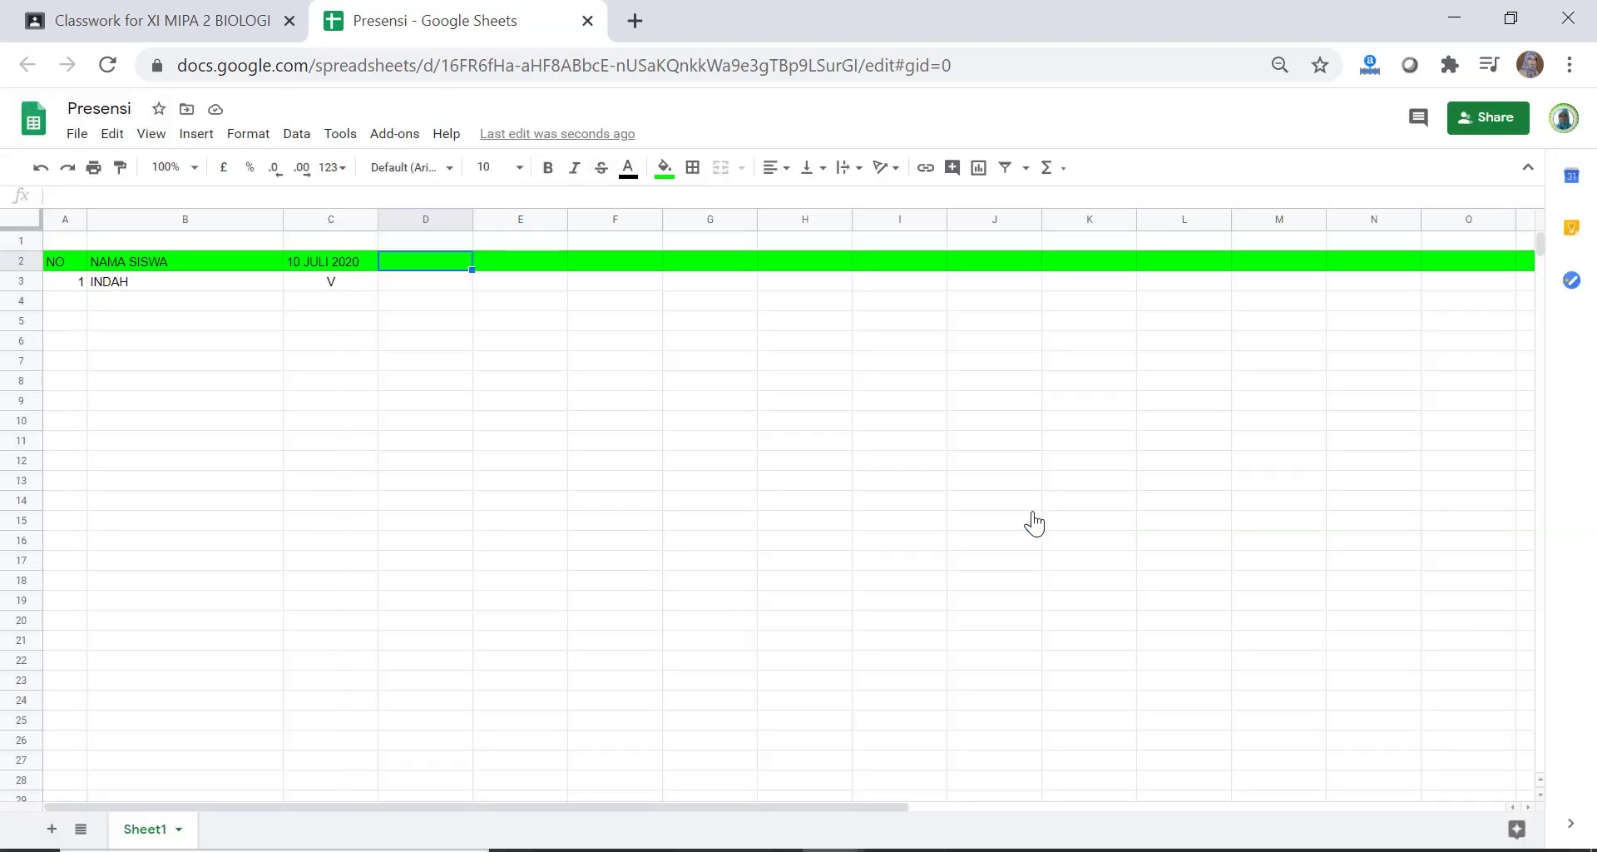
click(462, 554)
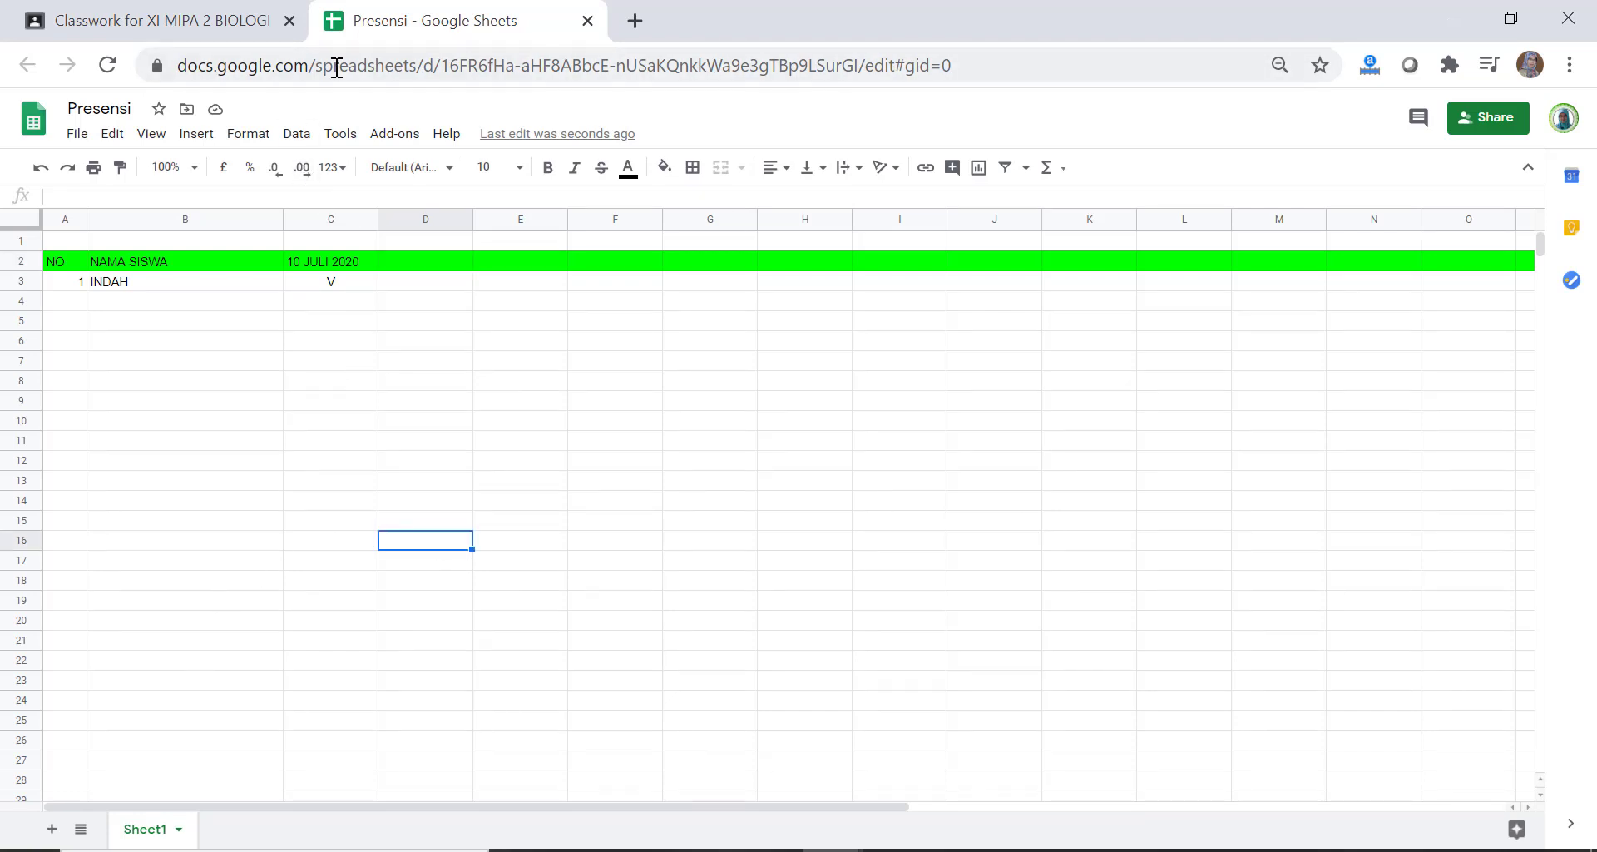
Return to the Classroom attendance assignment, allow students to edit the attached spreadsheet, and set the points to Unmarked
click(191, 25)
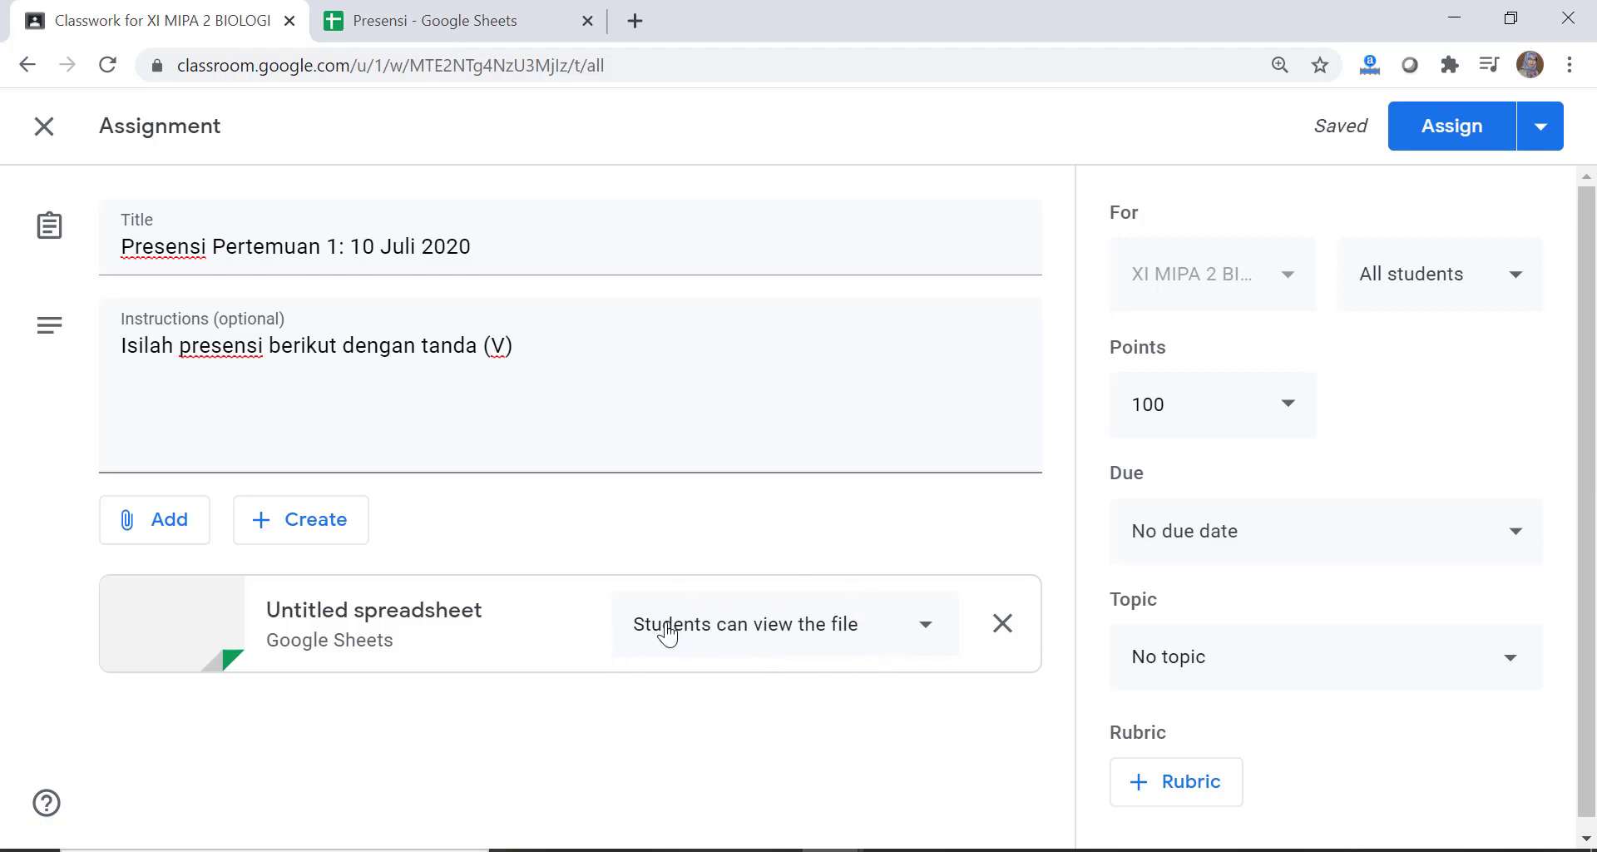
click(929, 636)
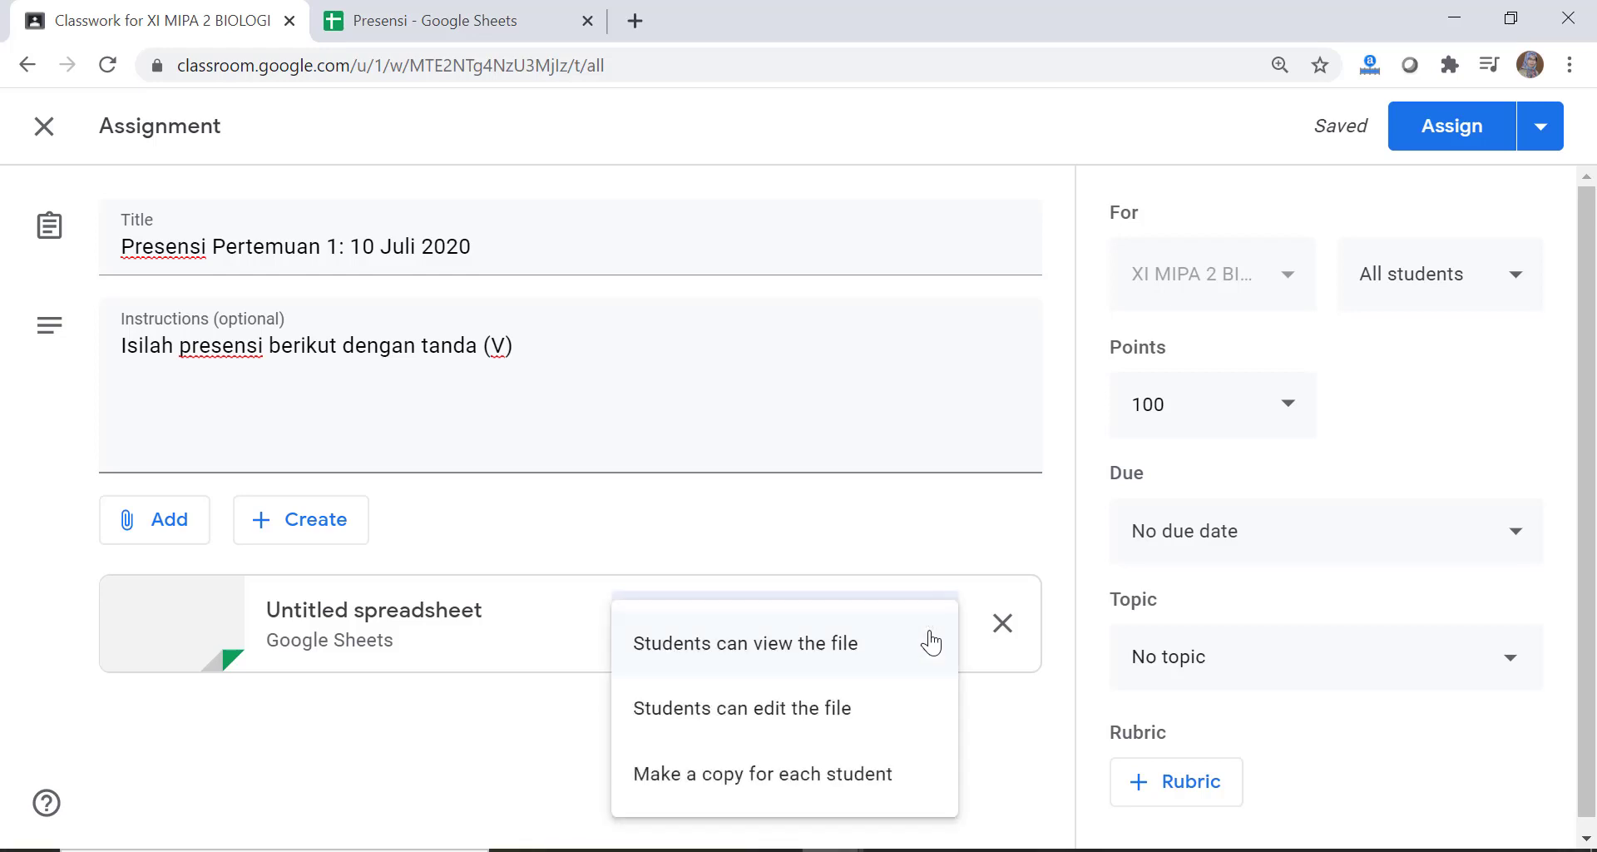
click(794, 708)
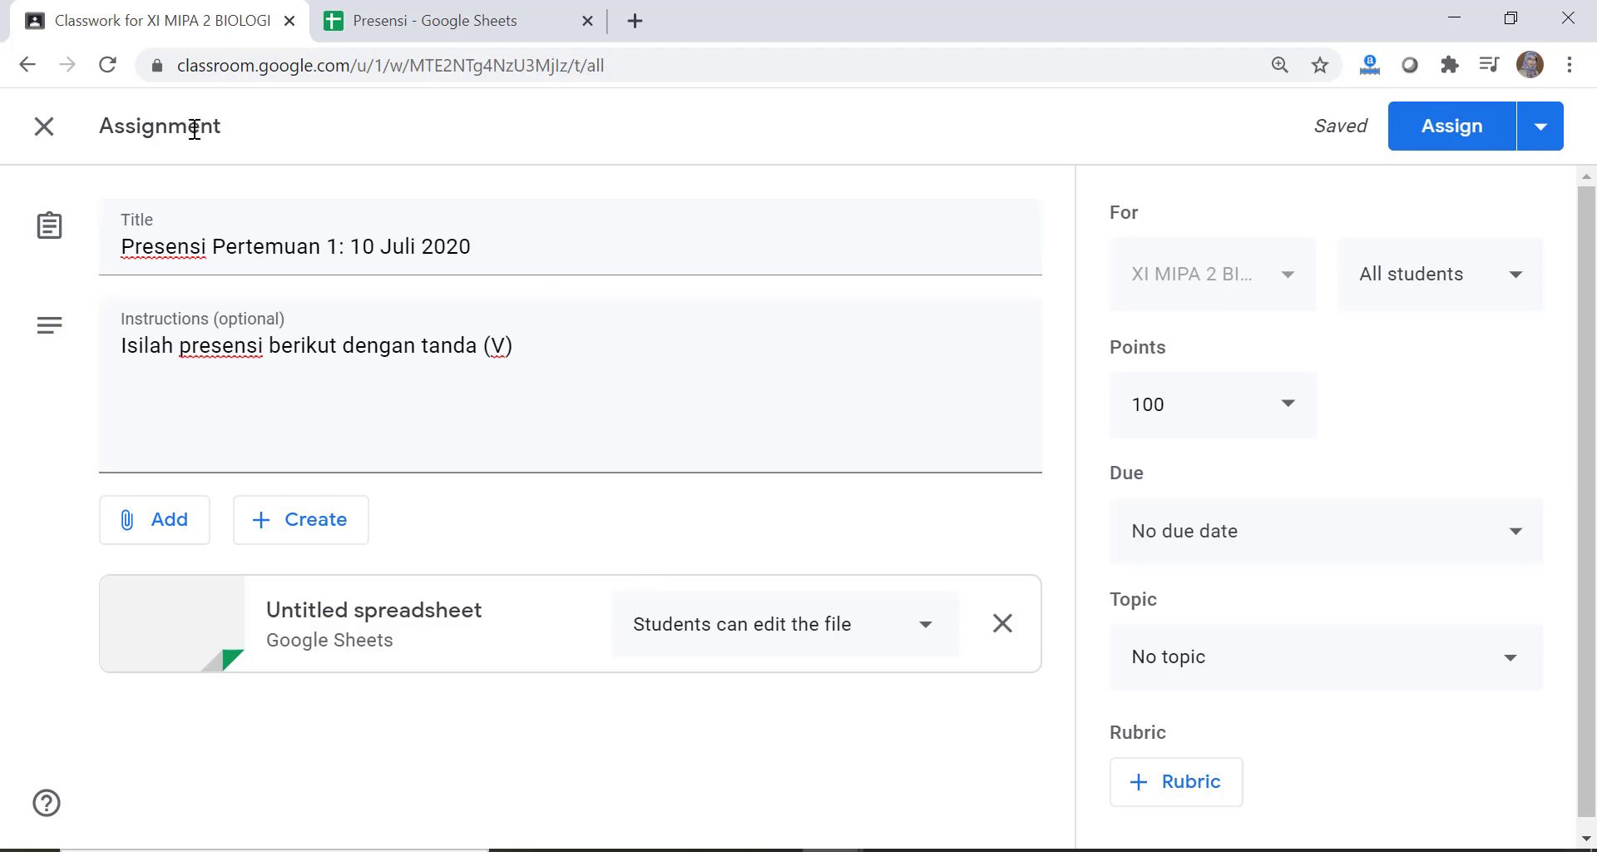
click(1298, 413)
click(1149, 480)
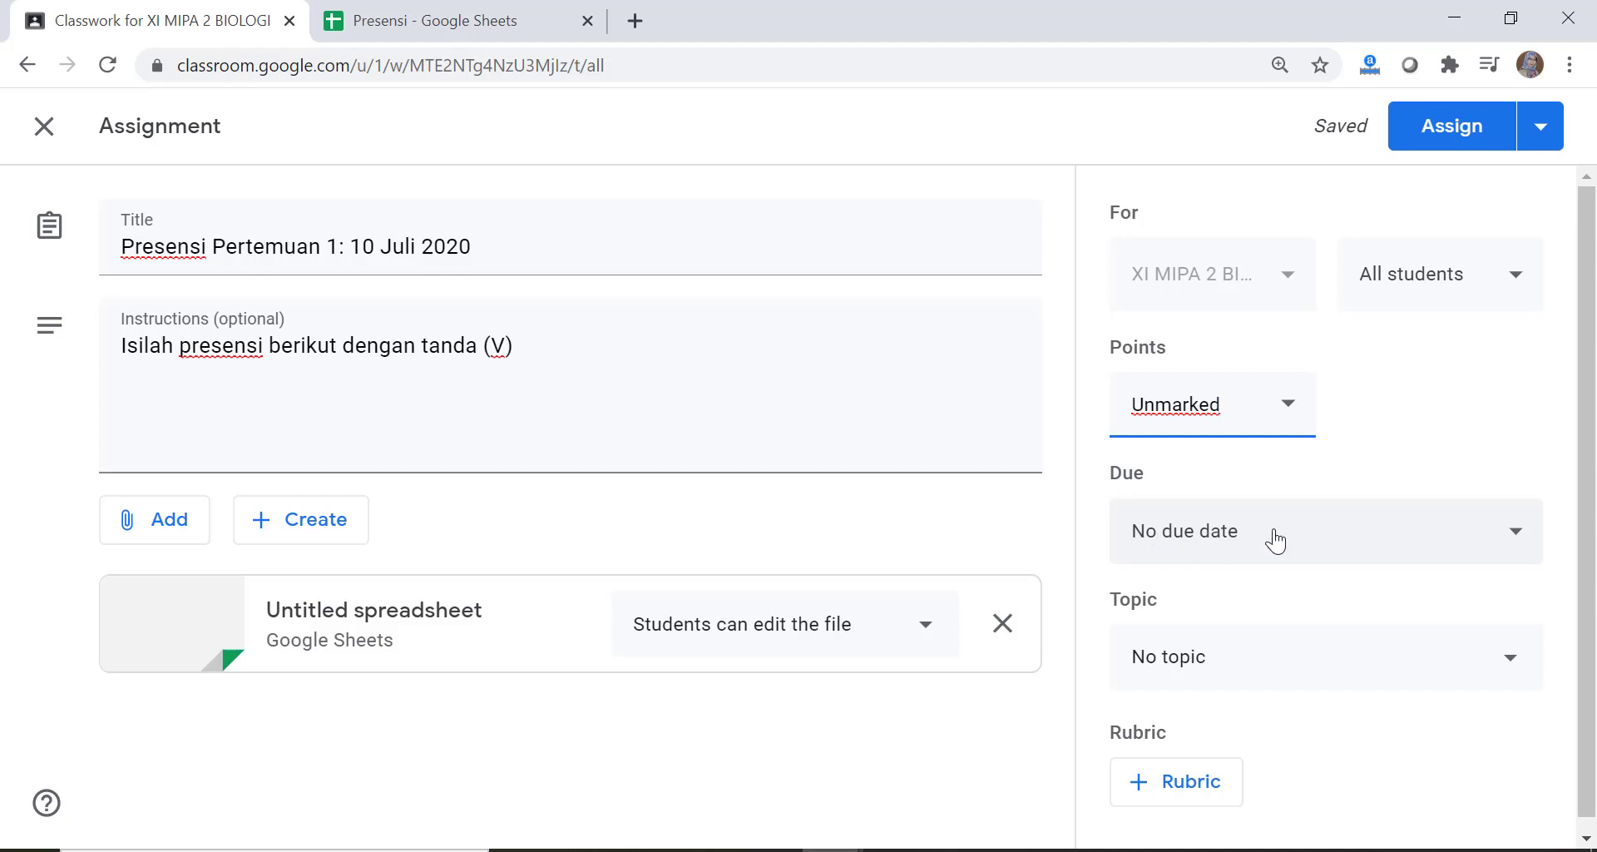
Set the attendance assignment's due date to 10 Jul 2020 at 12:00 and its topic to KD 3.1 STRUKTUR DAN FUNGSI SEL
click(1522, 541)
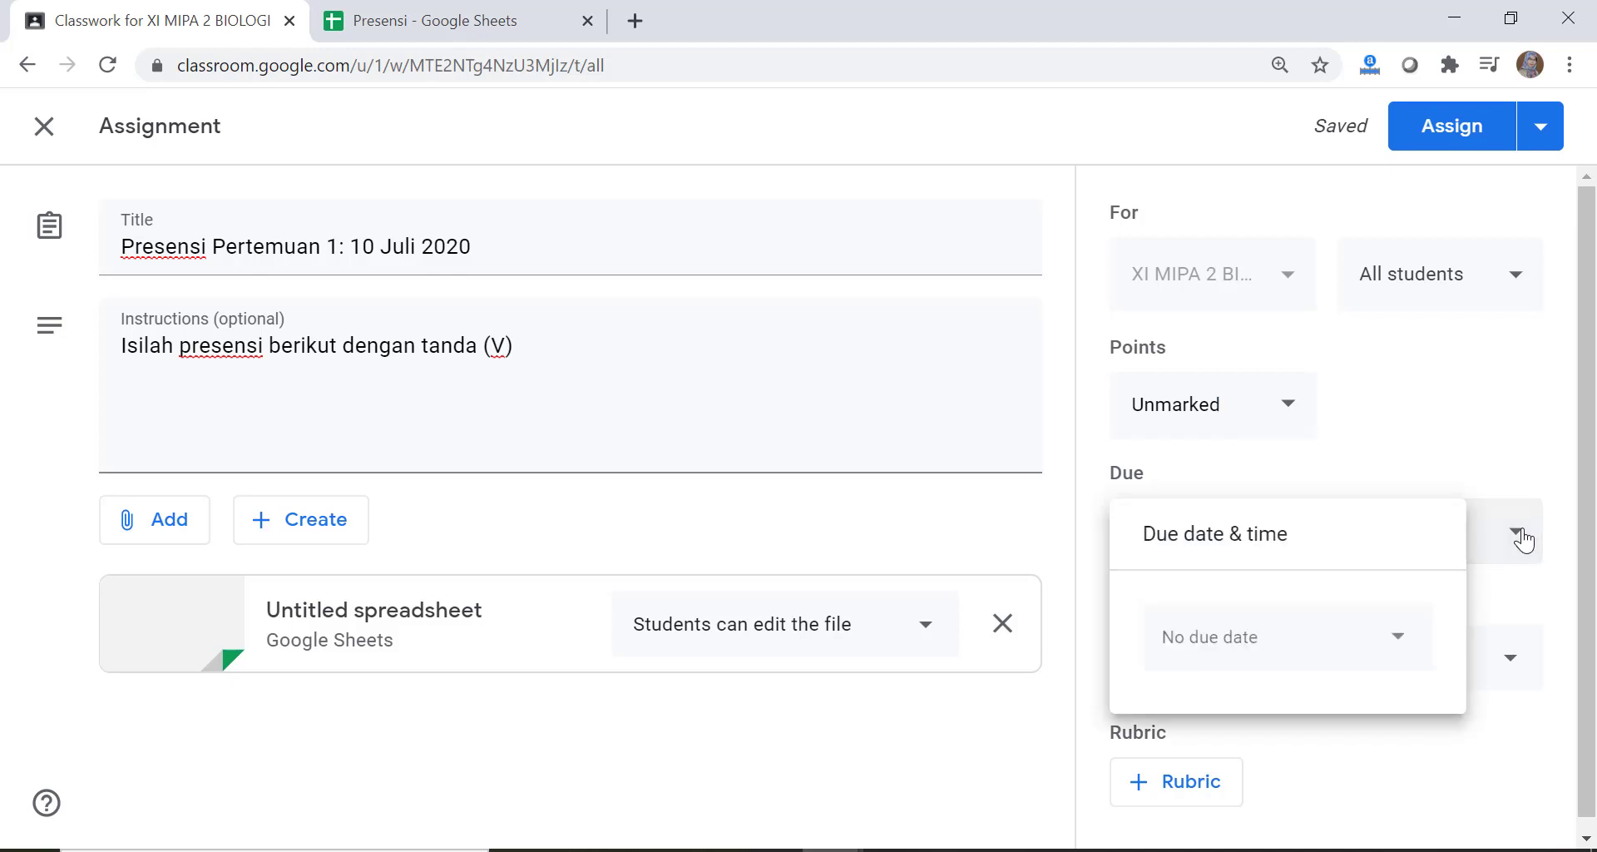
click(1404, 638)
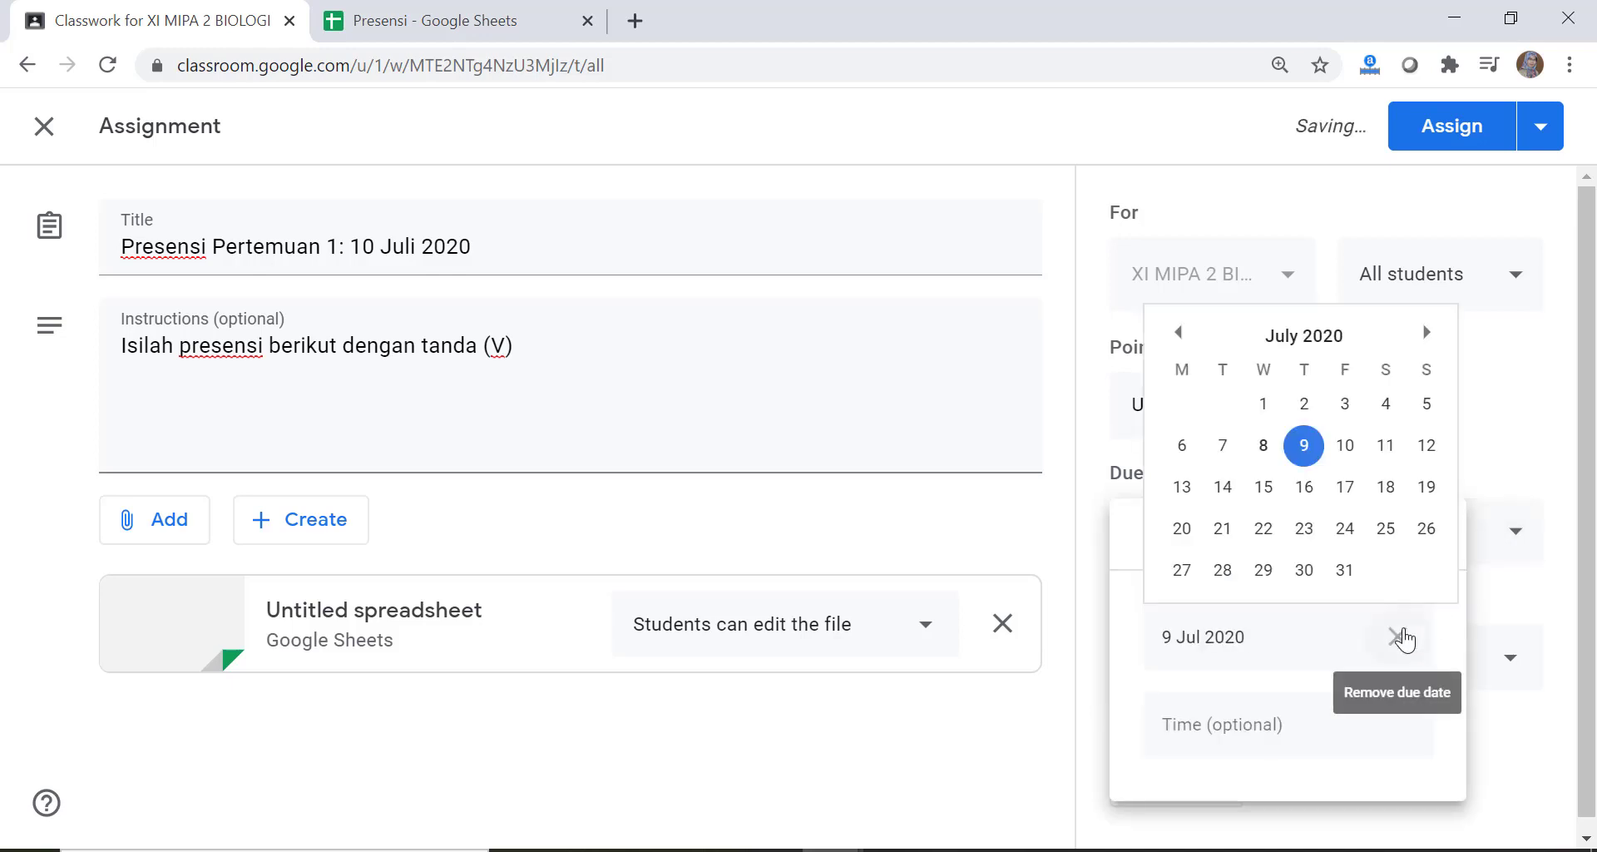
click(1345, 447)
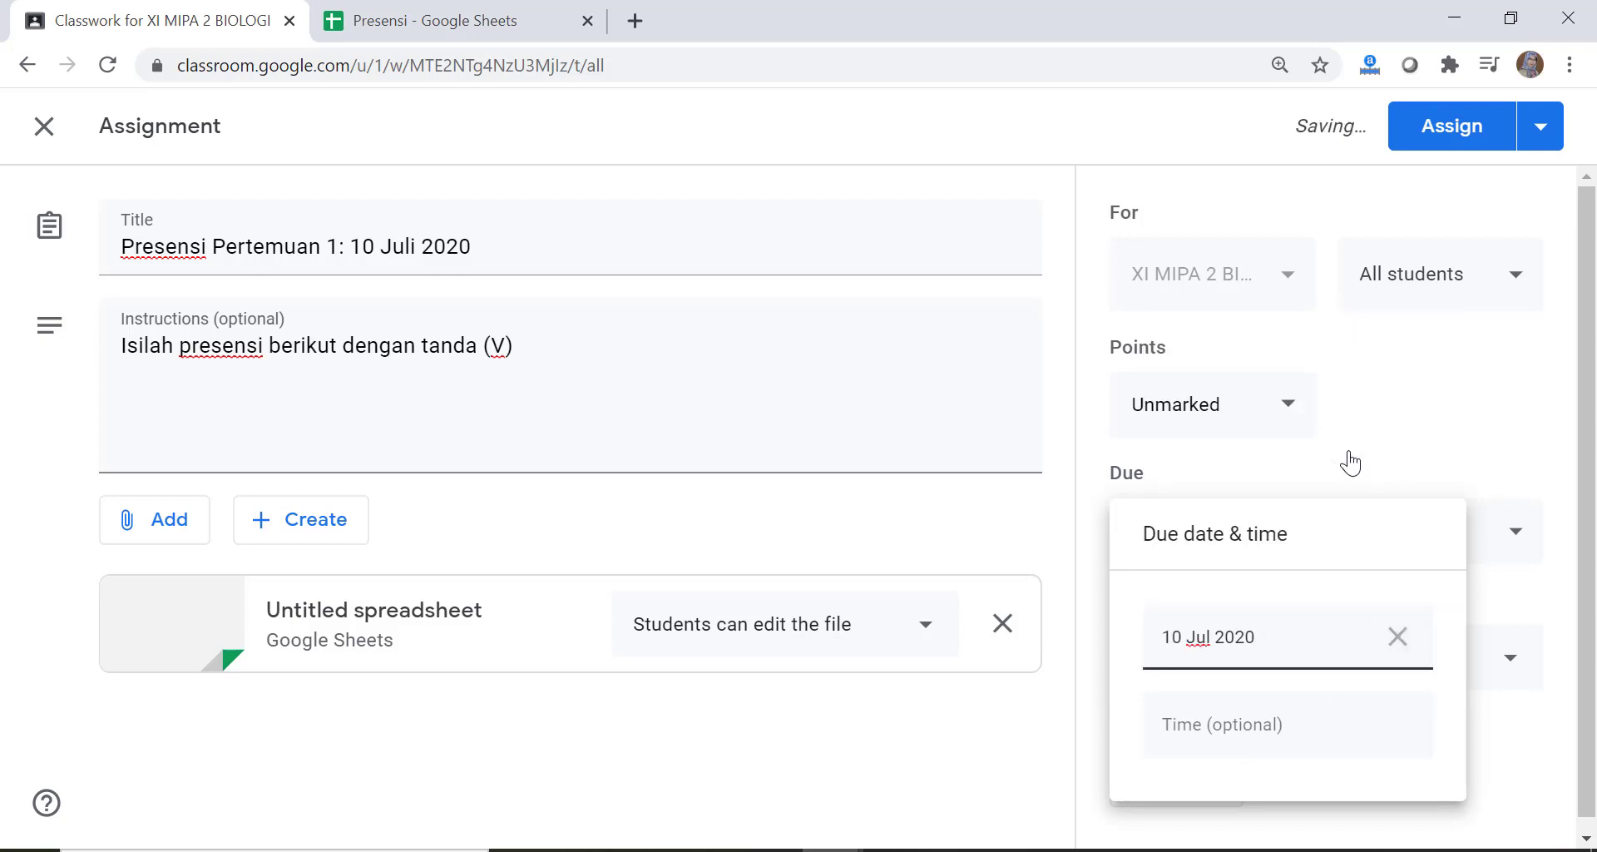
click(1237, 745)
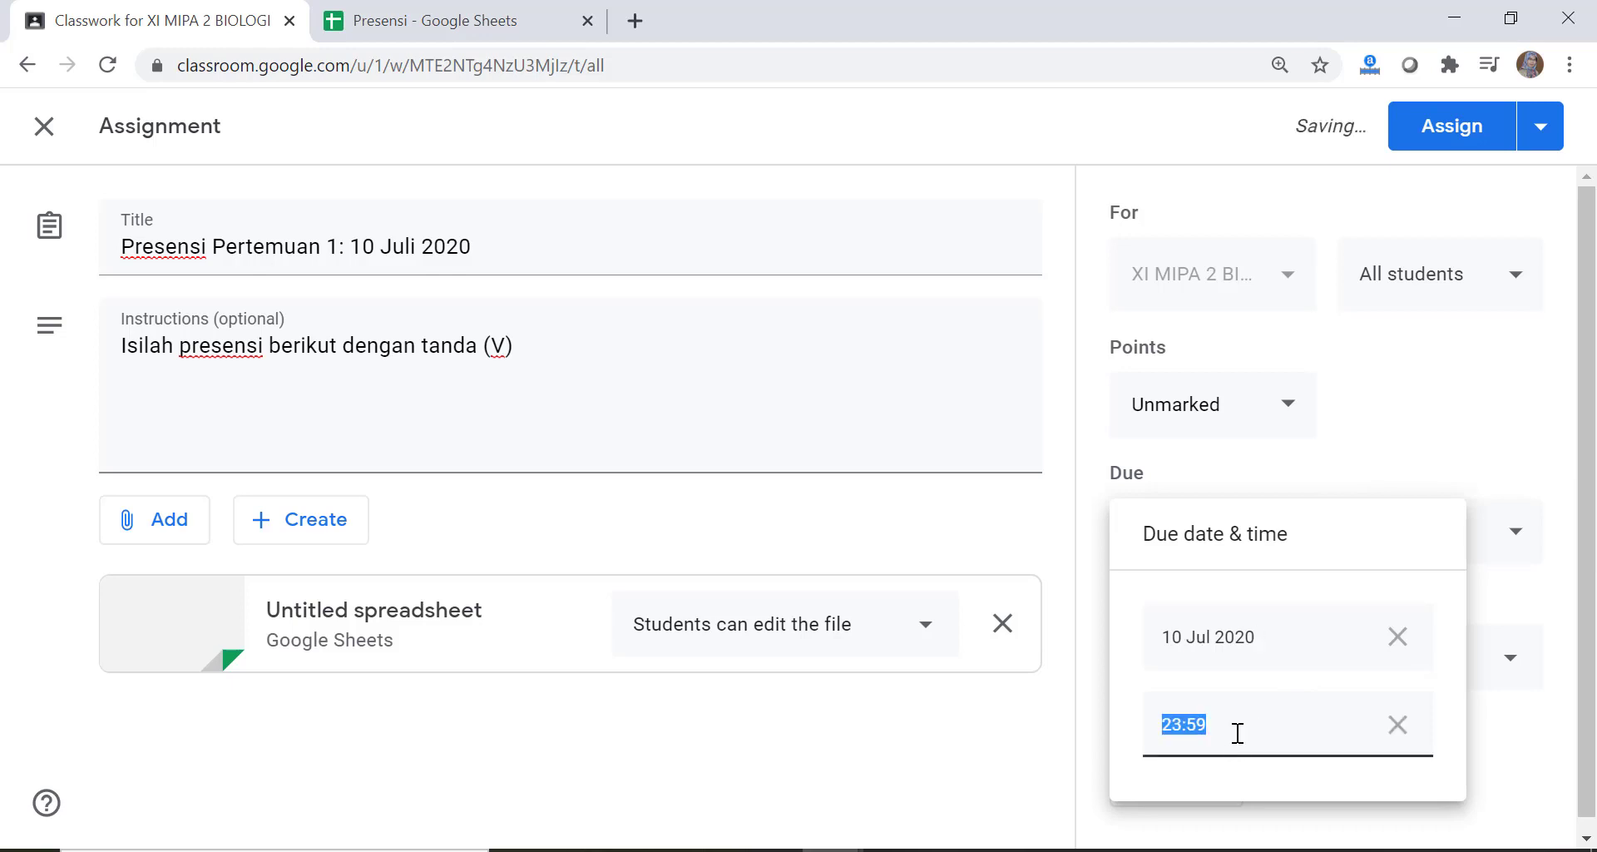
text(12)
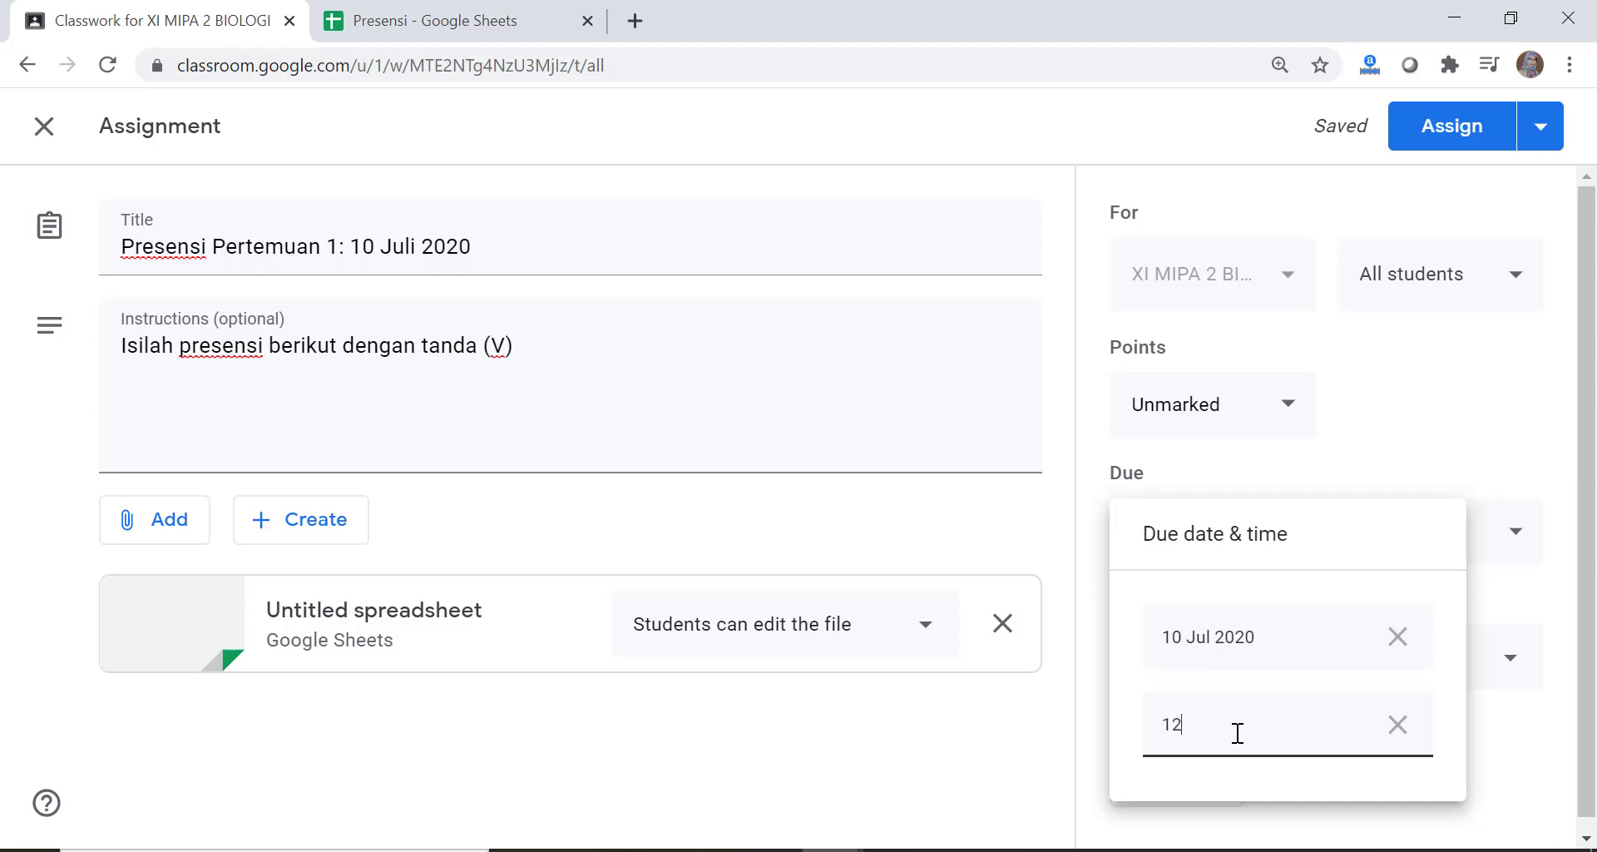
text(:00)
click(1514, 747)
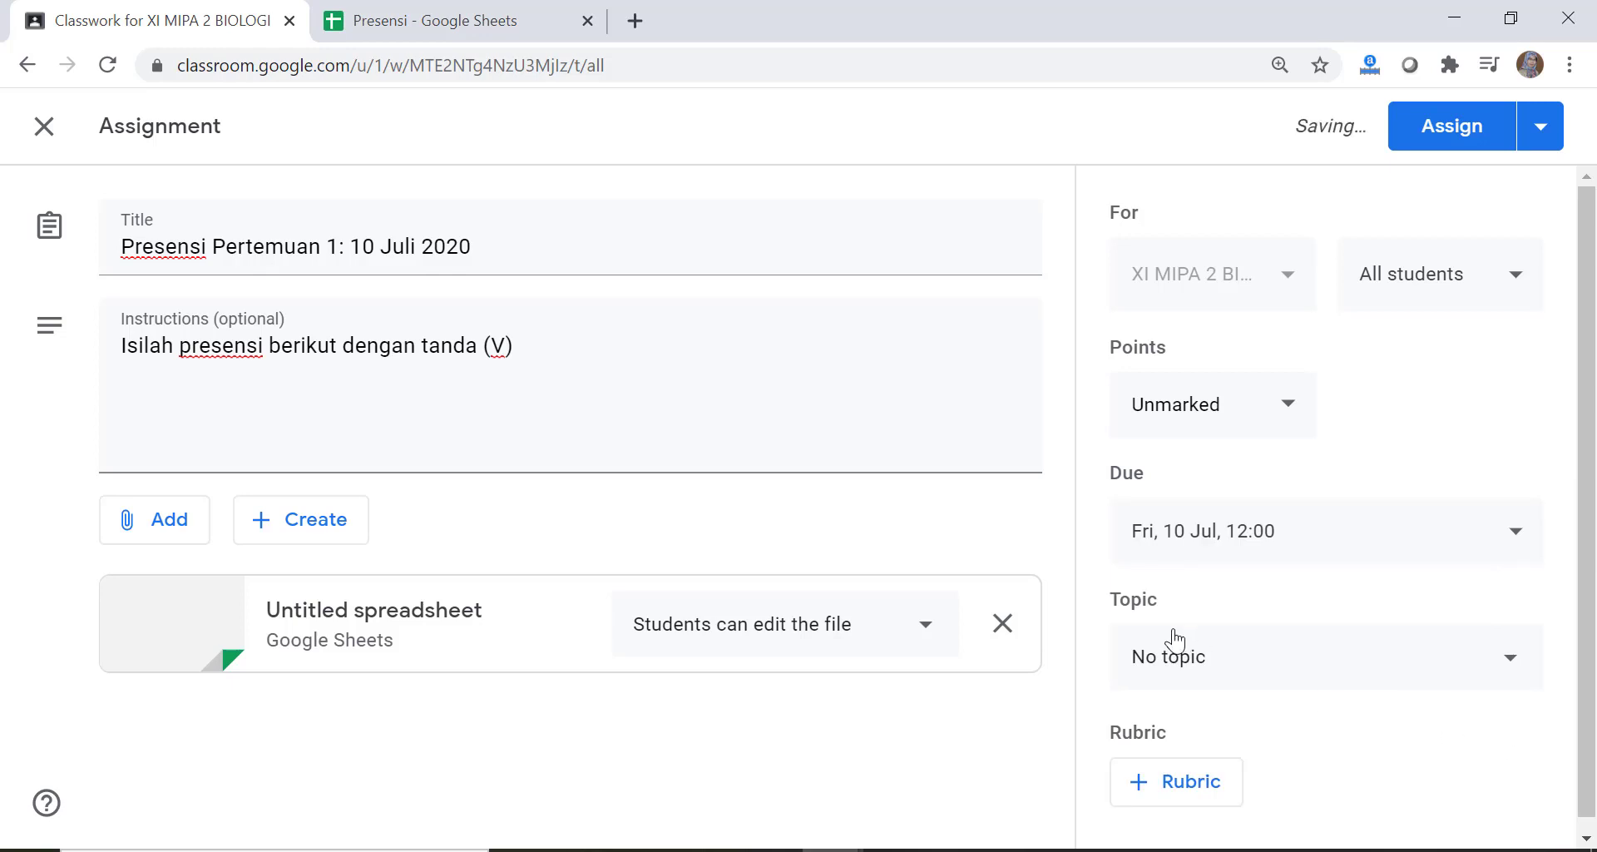
click(1507, 666)
click(1296, 776)
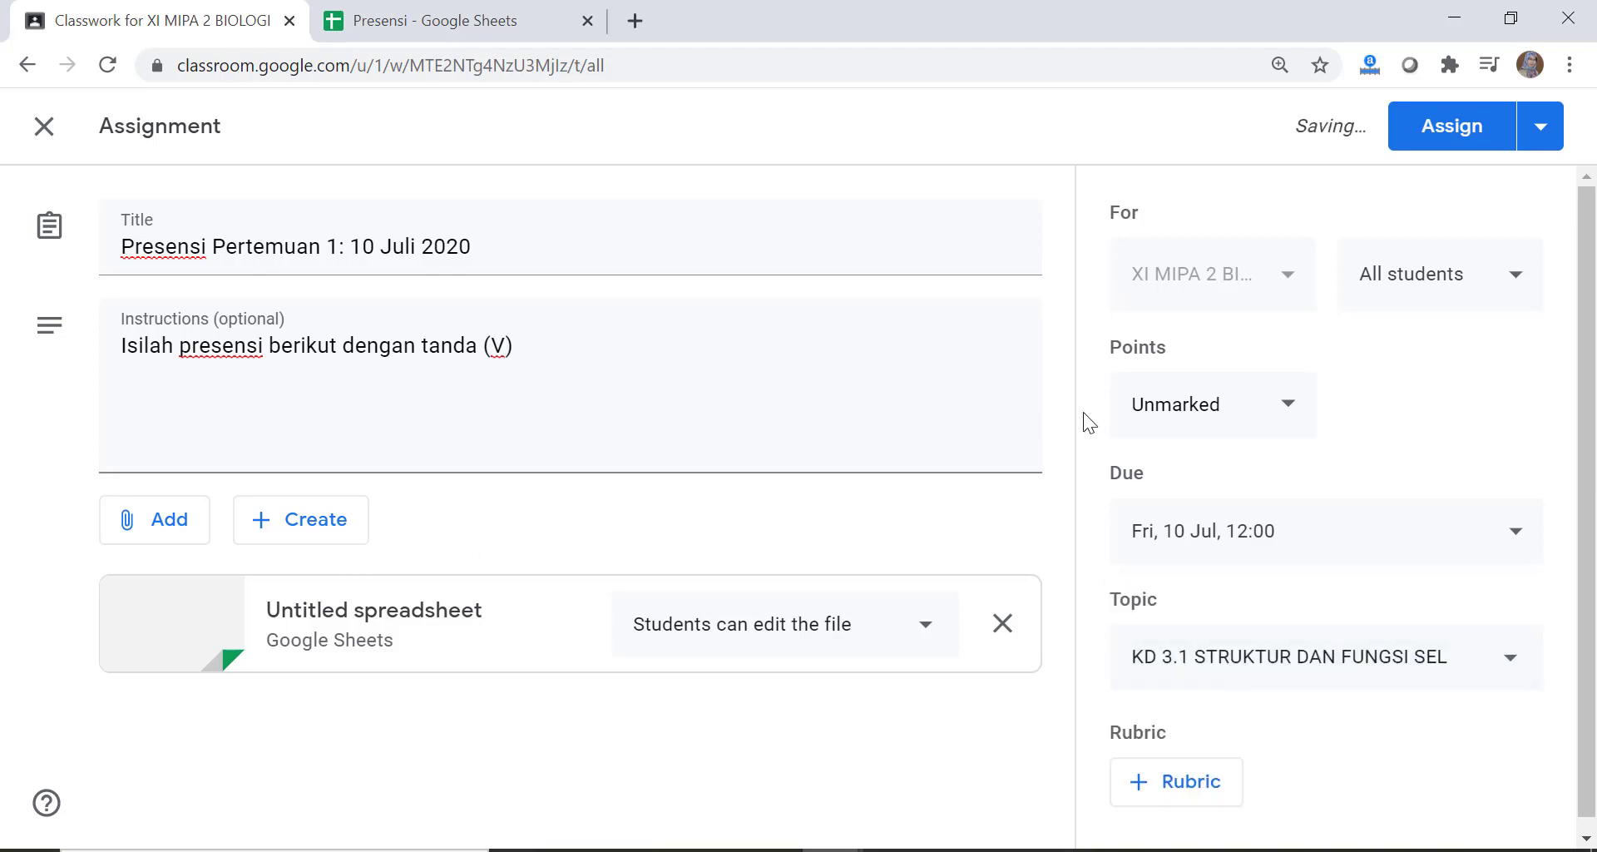
Assign the attendance task to the class and move it below MATERI 1 in the classwork topic
click(1432, 138)
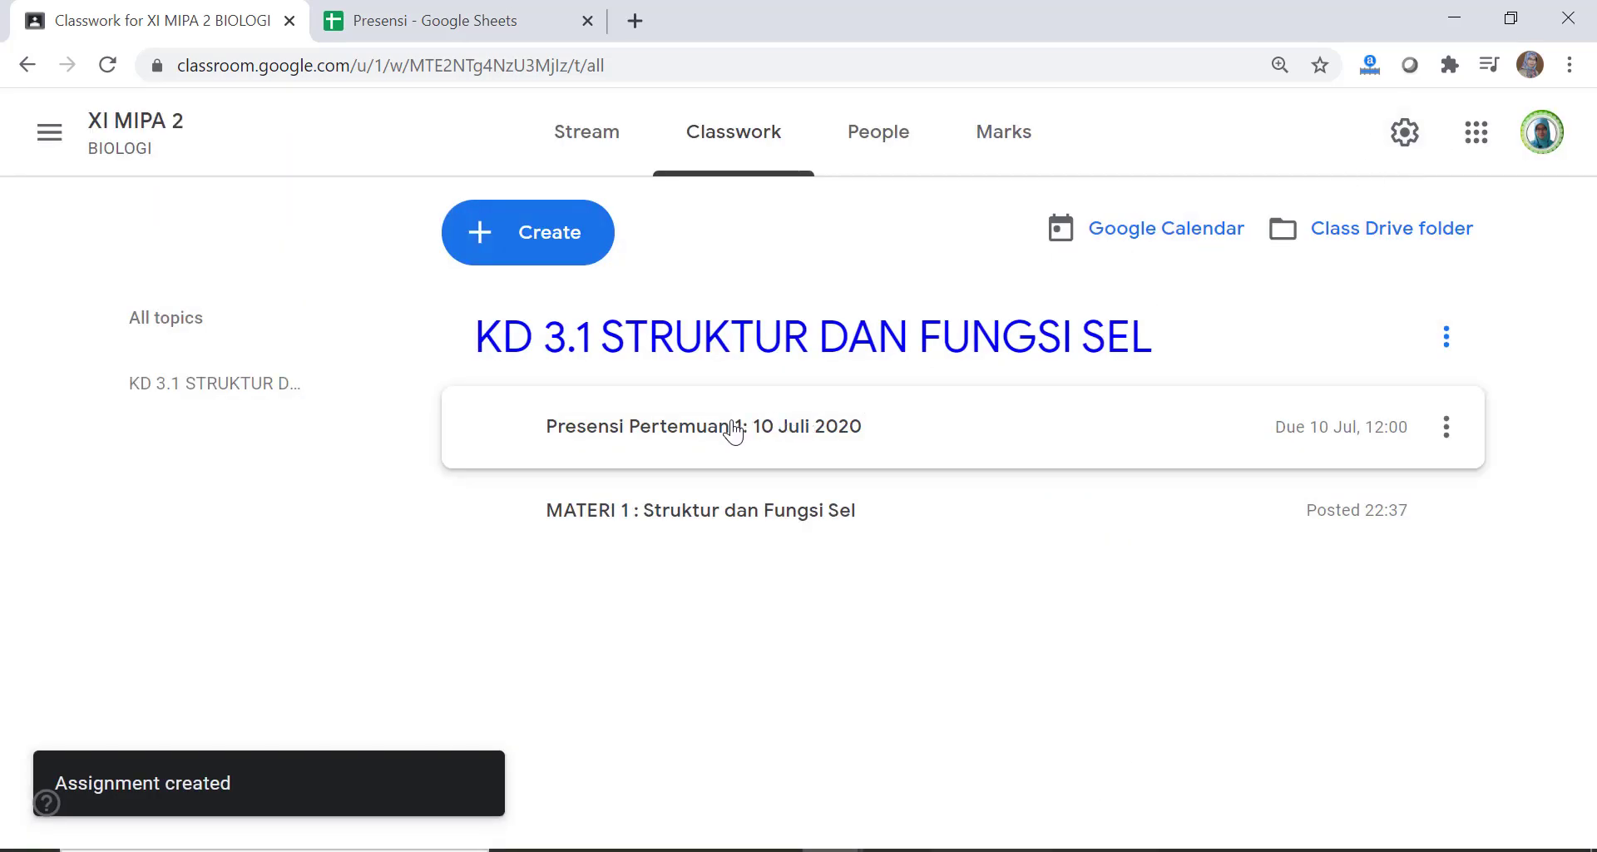
drag(732, 432, 723, 498)
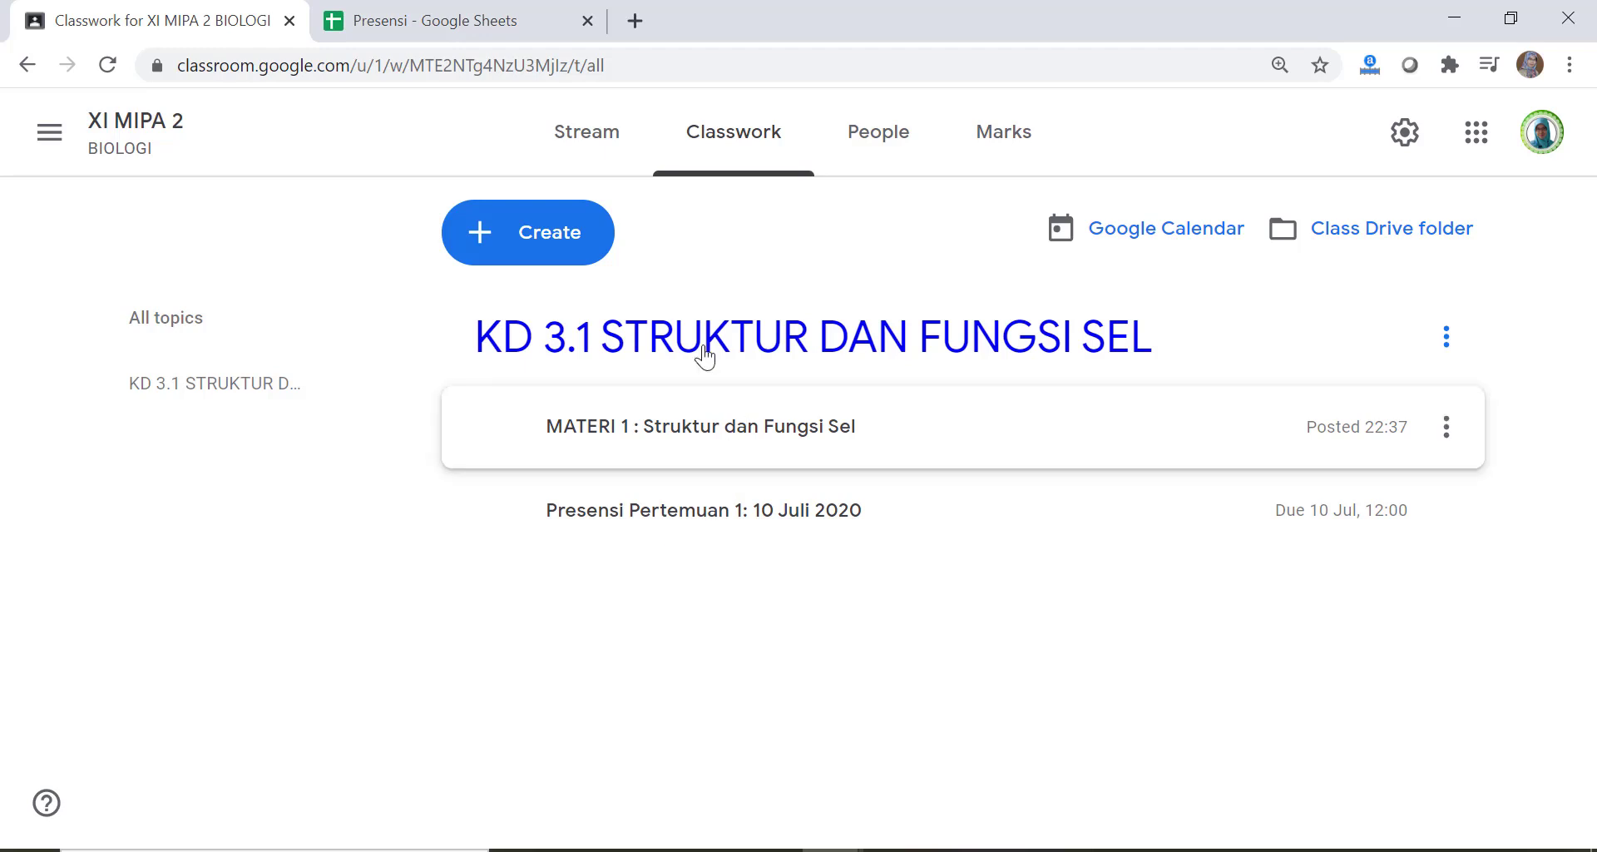
Create a new quiz assignment with the title KUIS 1
click(529, 232)
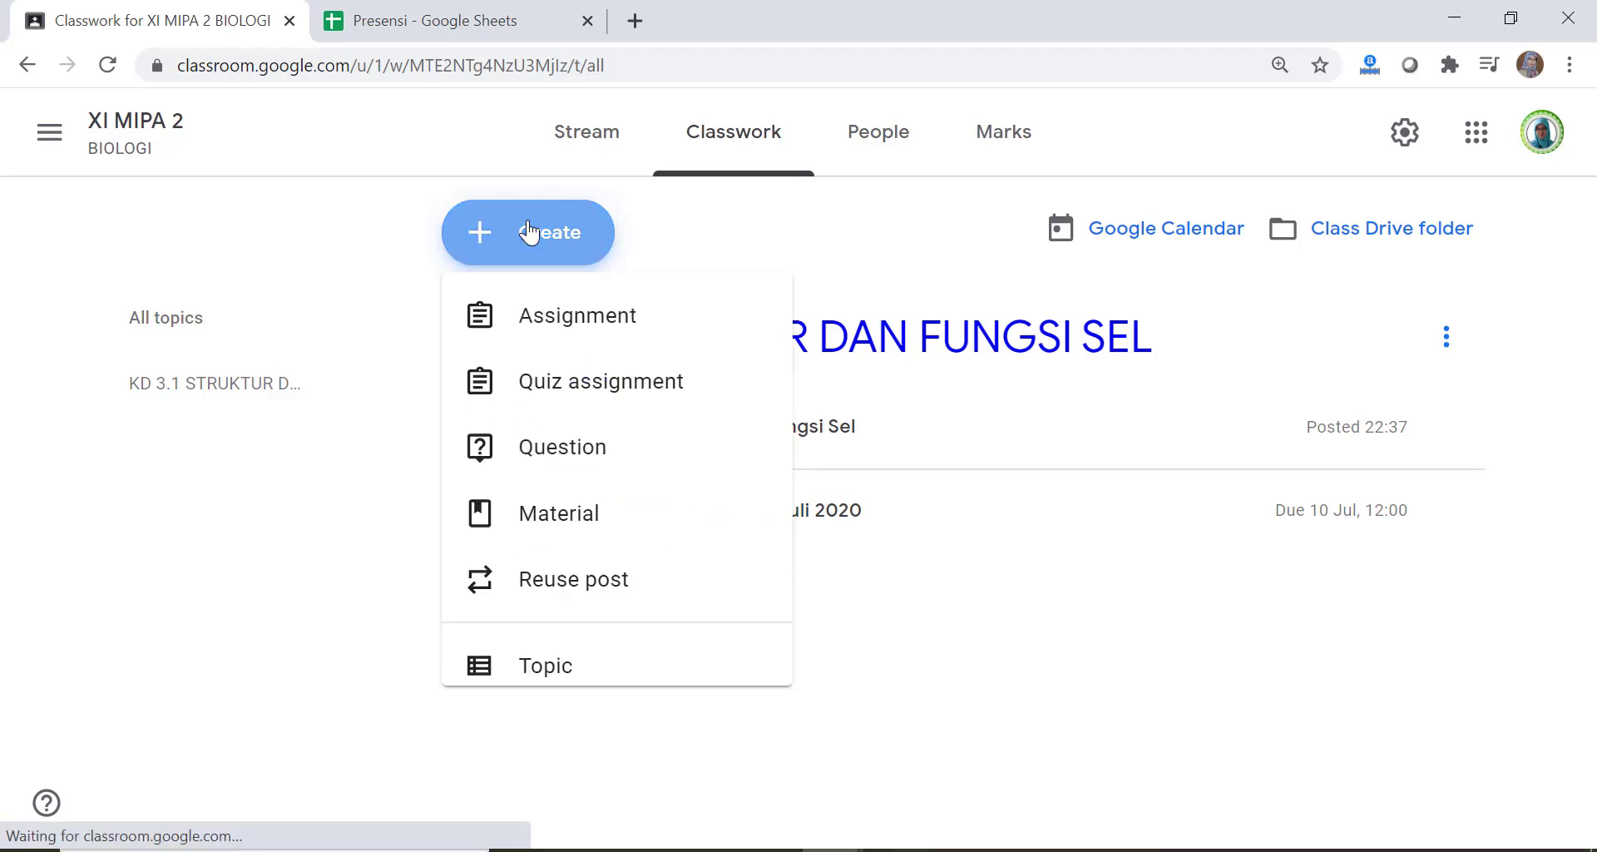
click(606, 385)
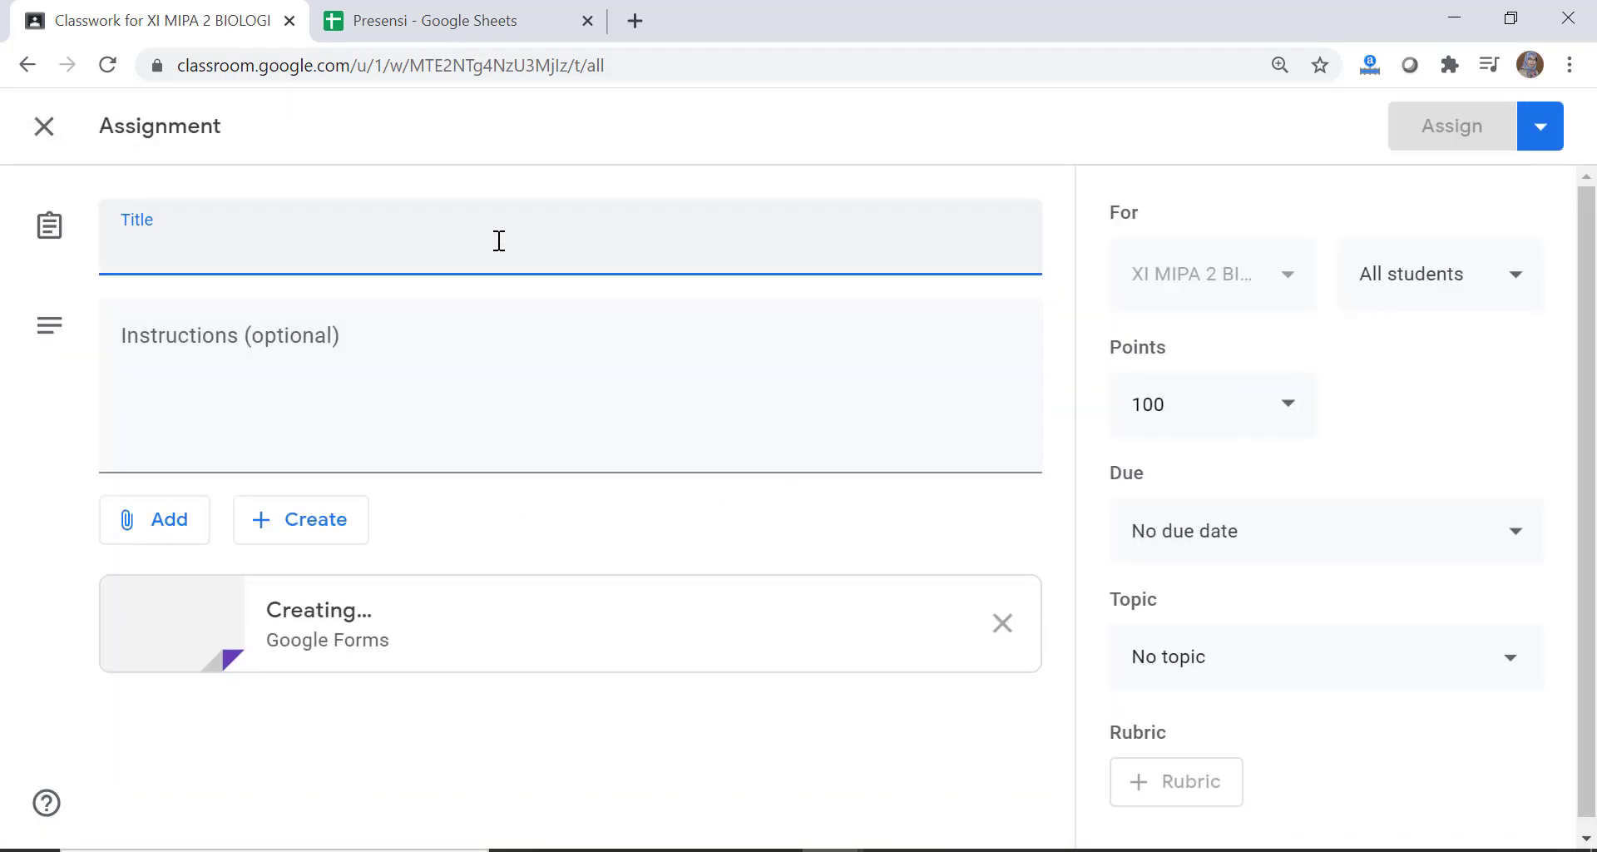
text(k)
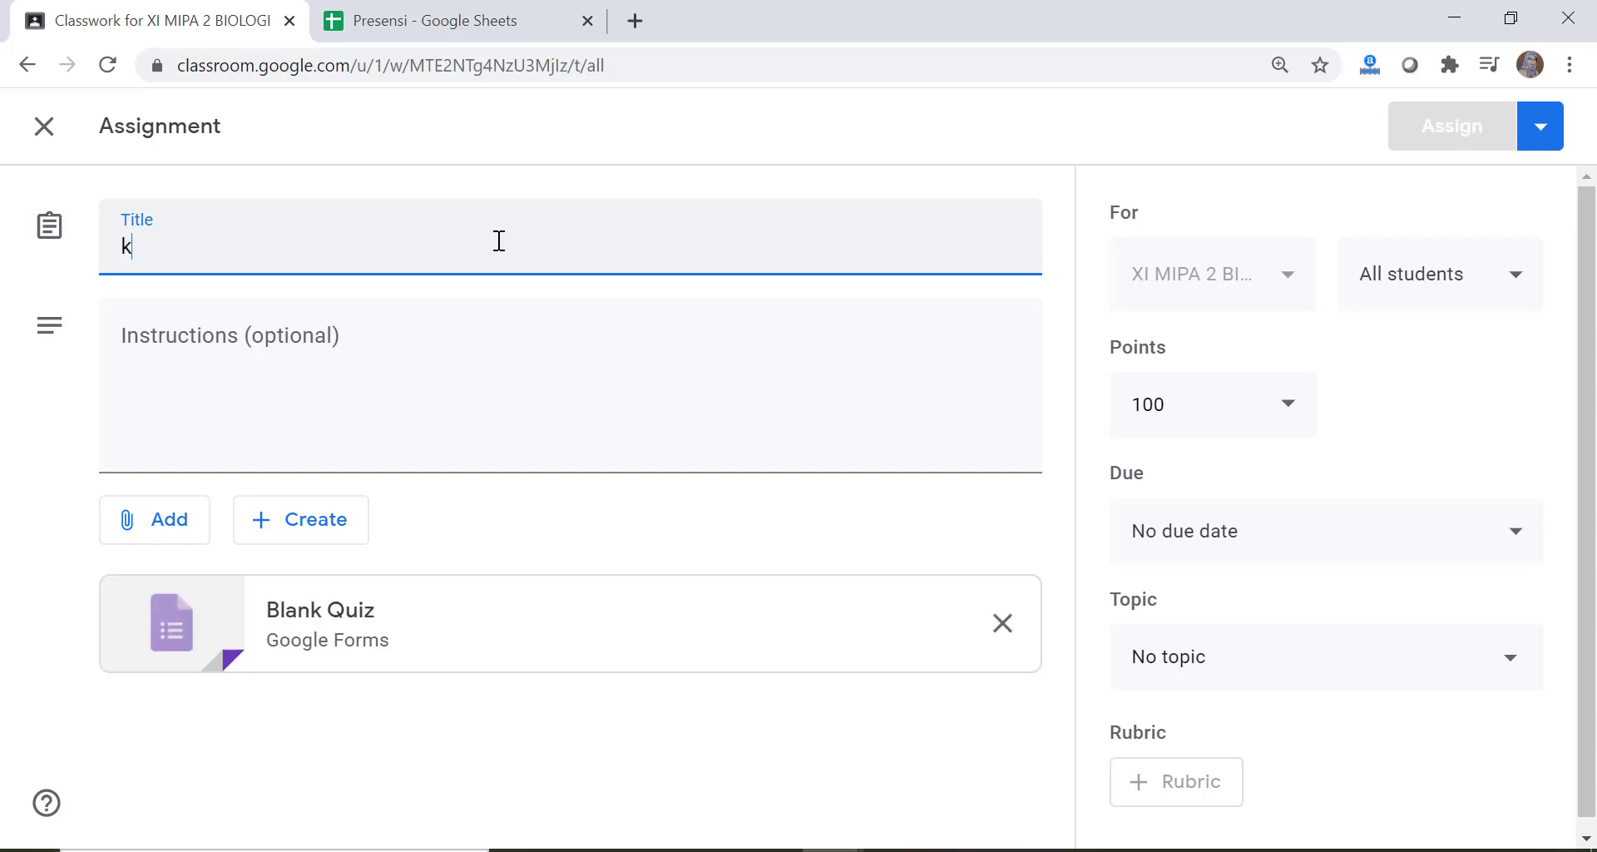
key(BackSpace)
text(KUI)
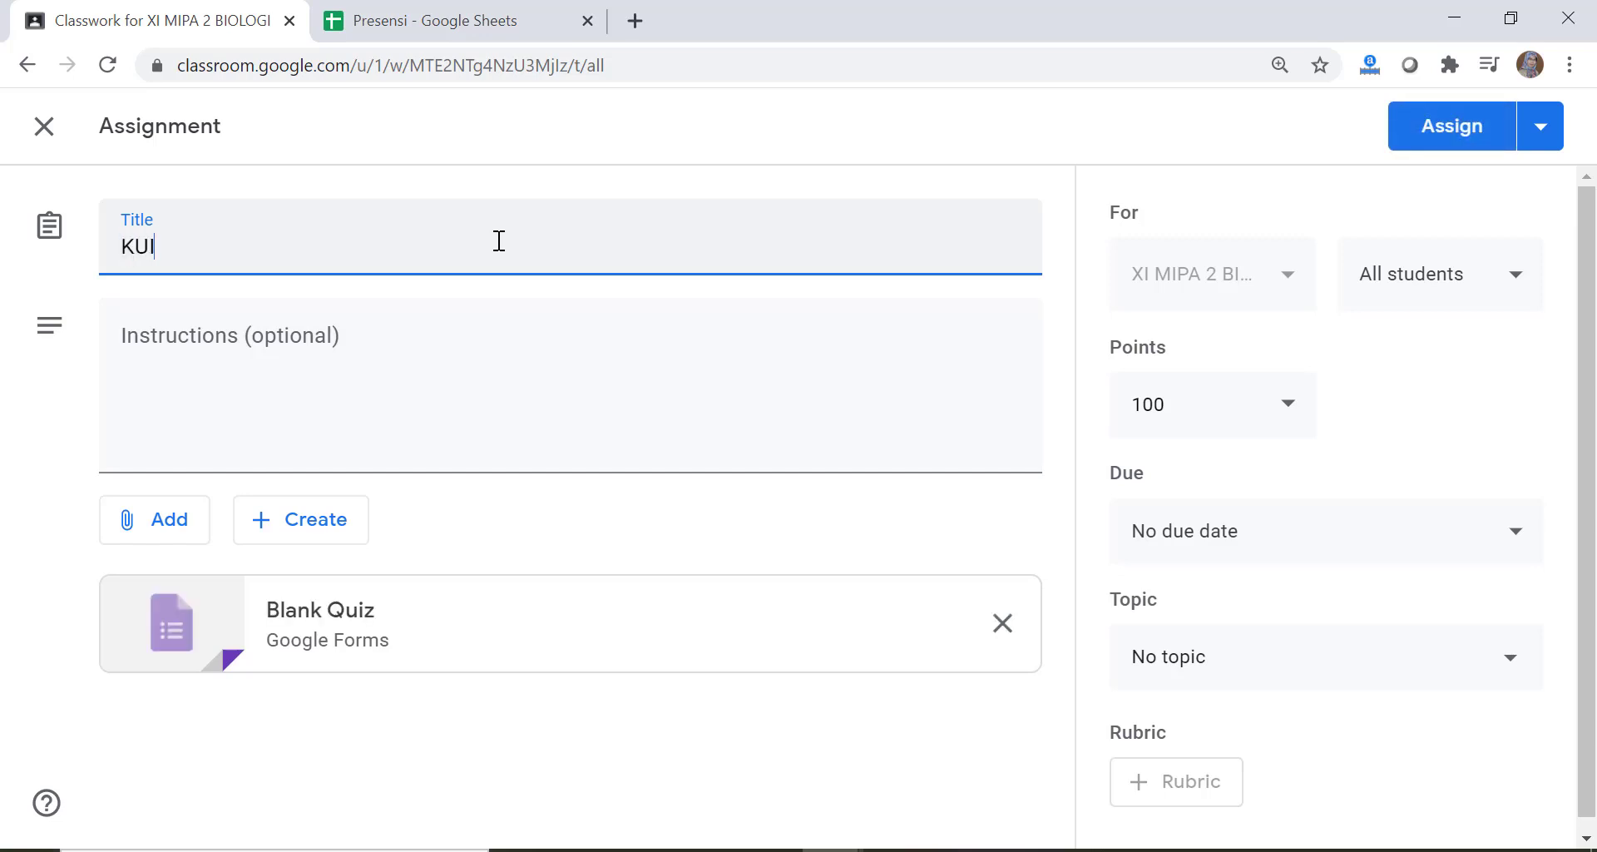
text(S 1)
Enter the quiz instructions "Silakan kerjakan kuis berikut ini"
click(204, 334)
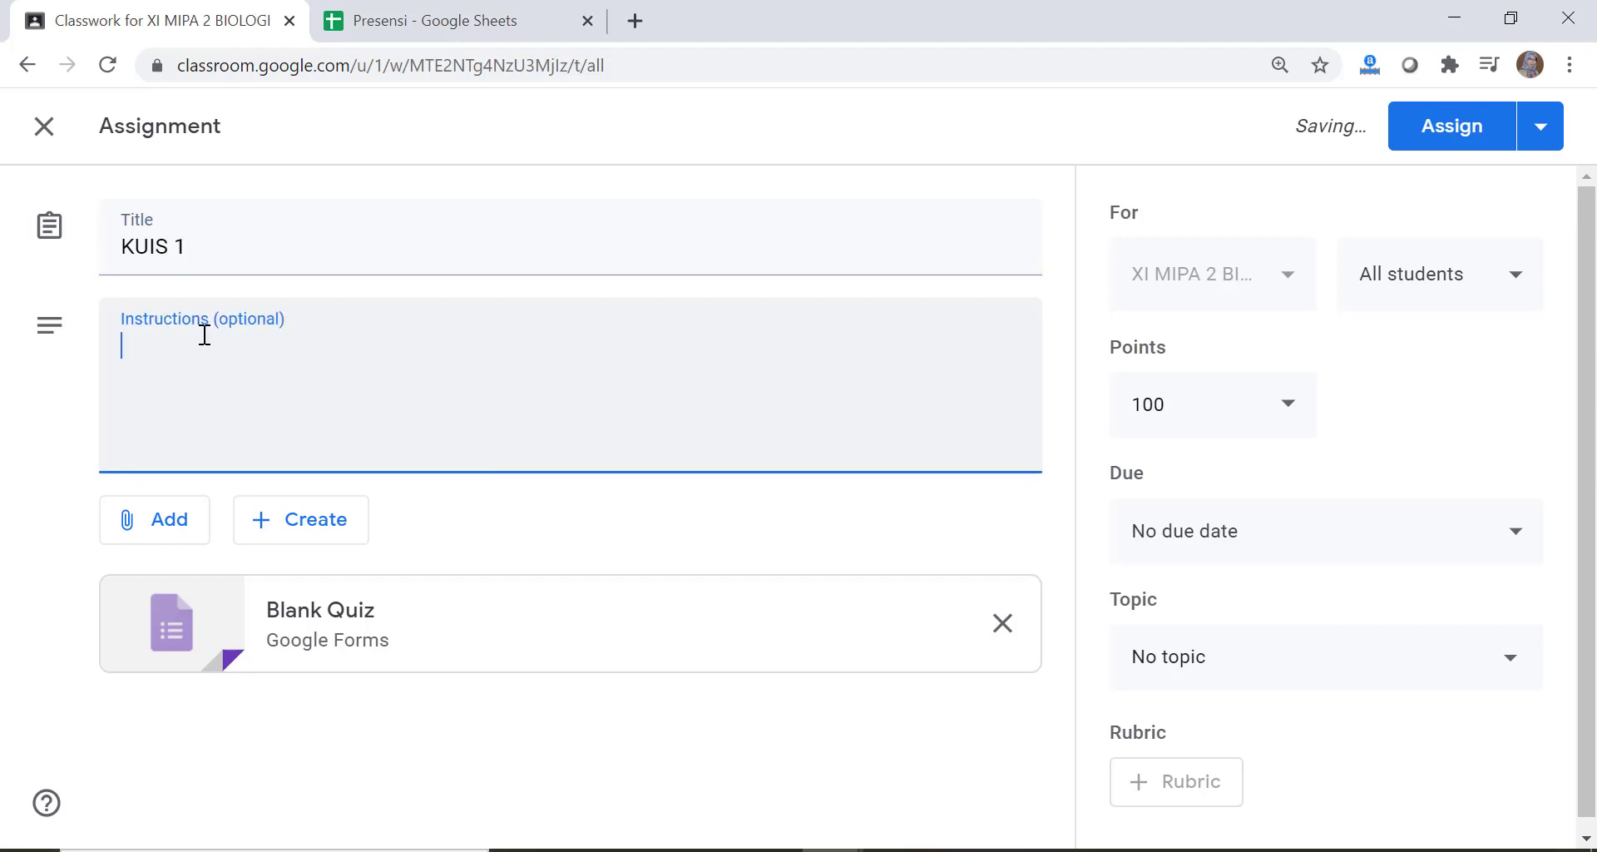
text(S)
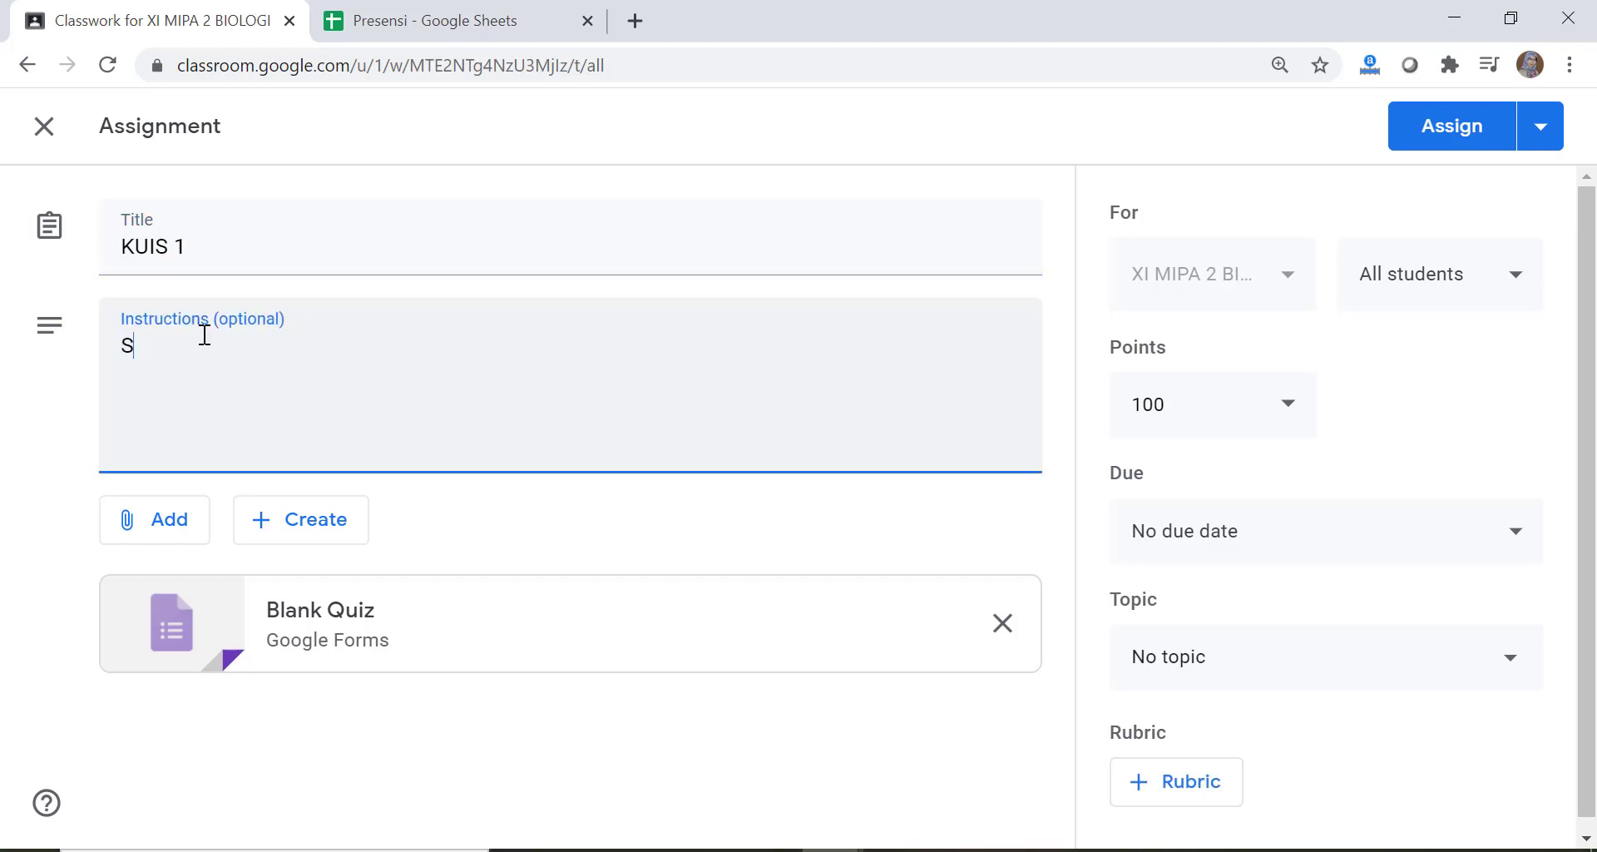
text(ila)
text(kerjakan)
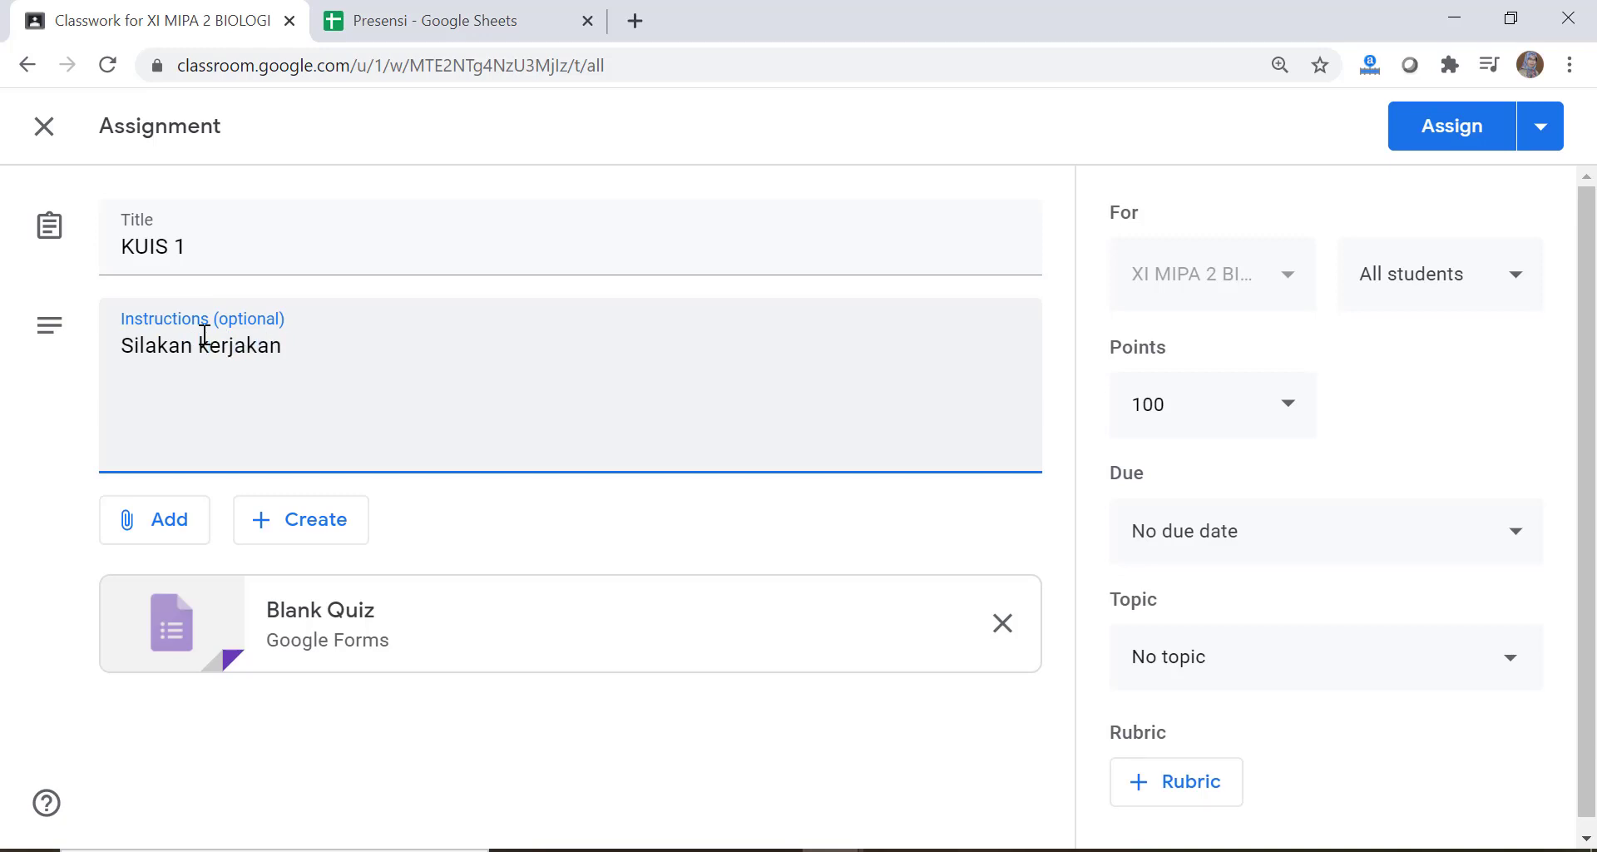
text( kuis berikut ini)
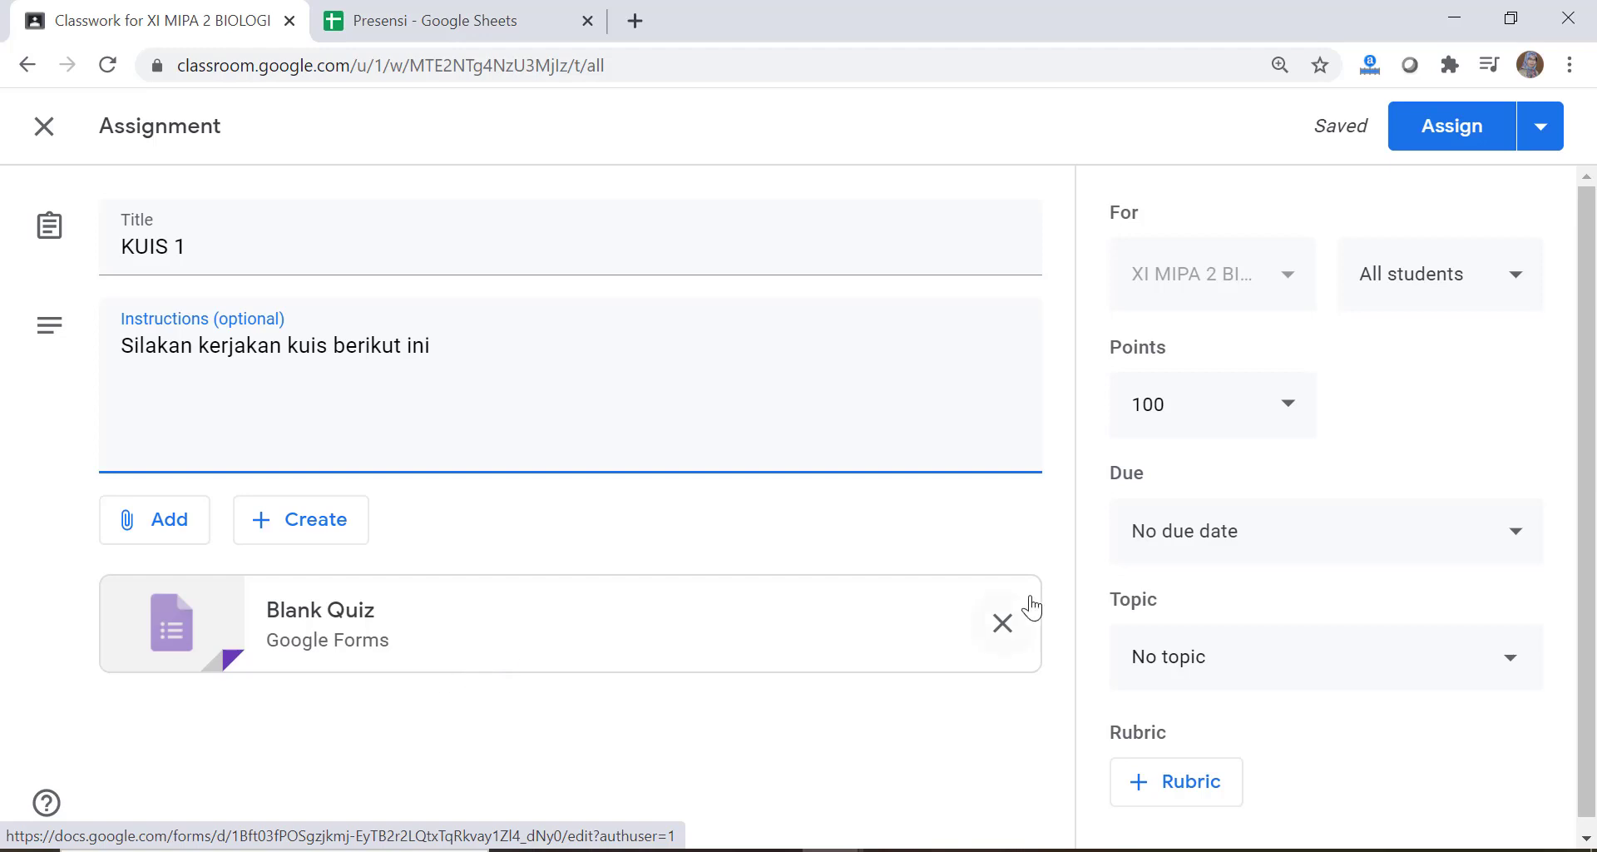
Replace the attached Blank Quiz with the existing Kuis 1 form from Google Drive
click(1001, 632)
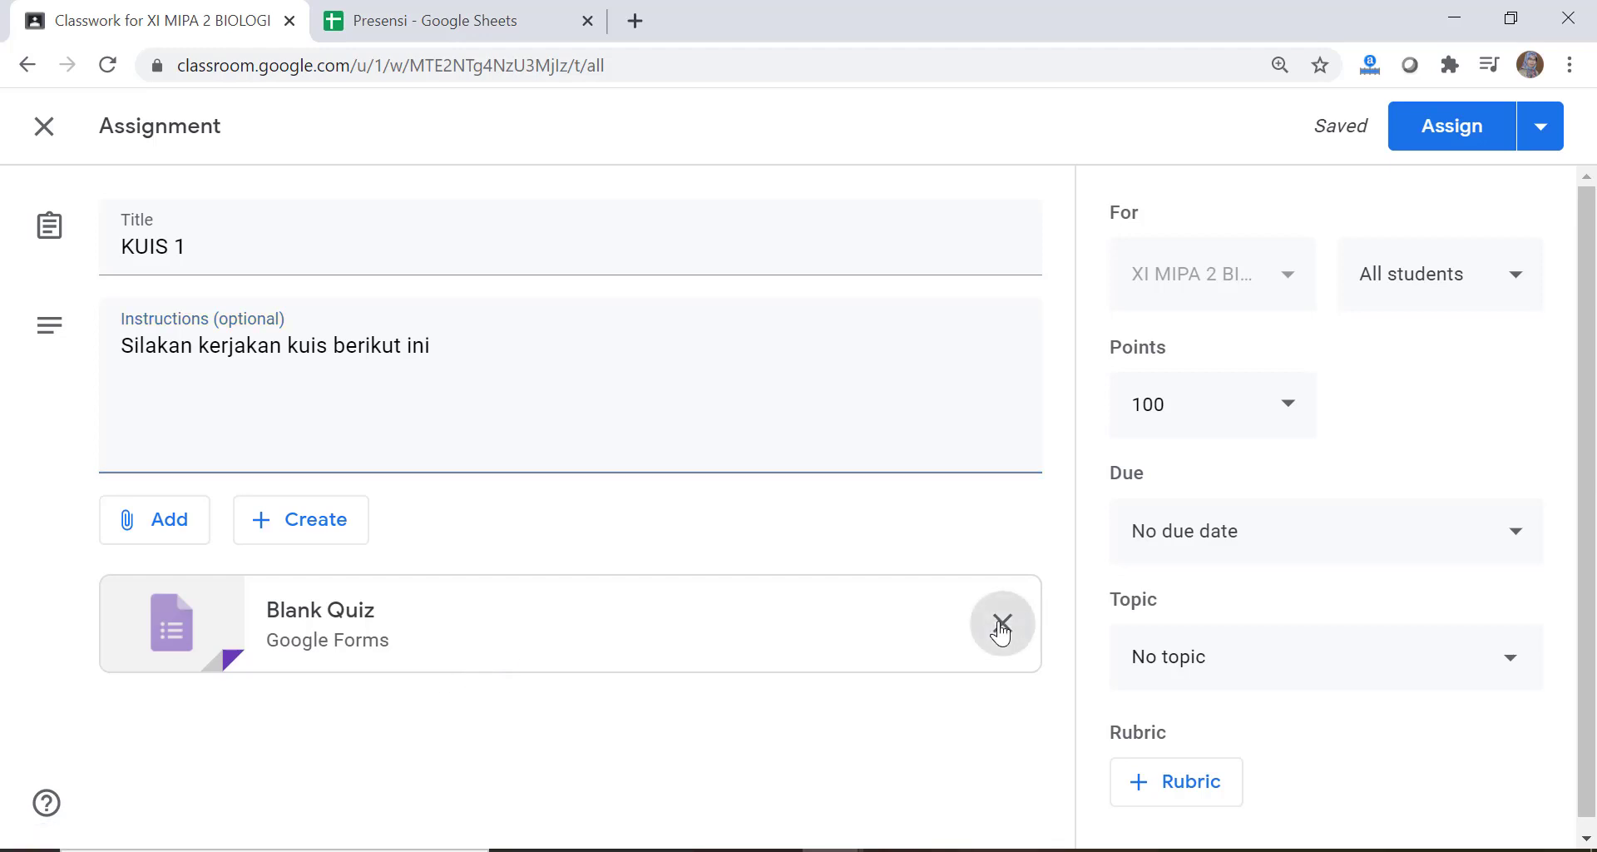
click(173, 527)
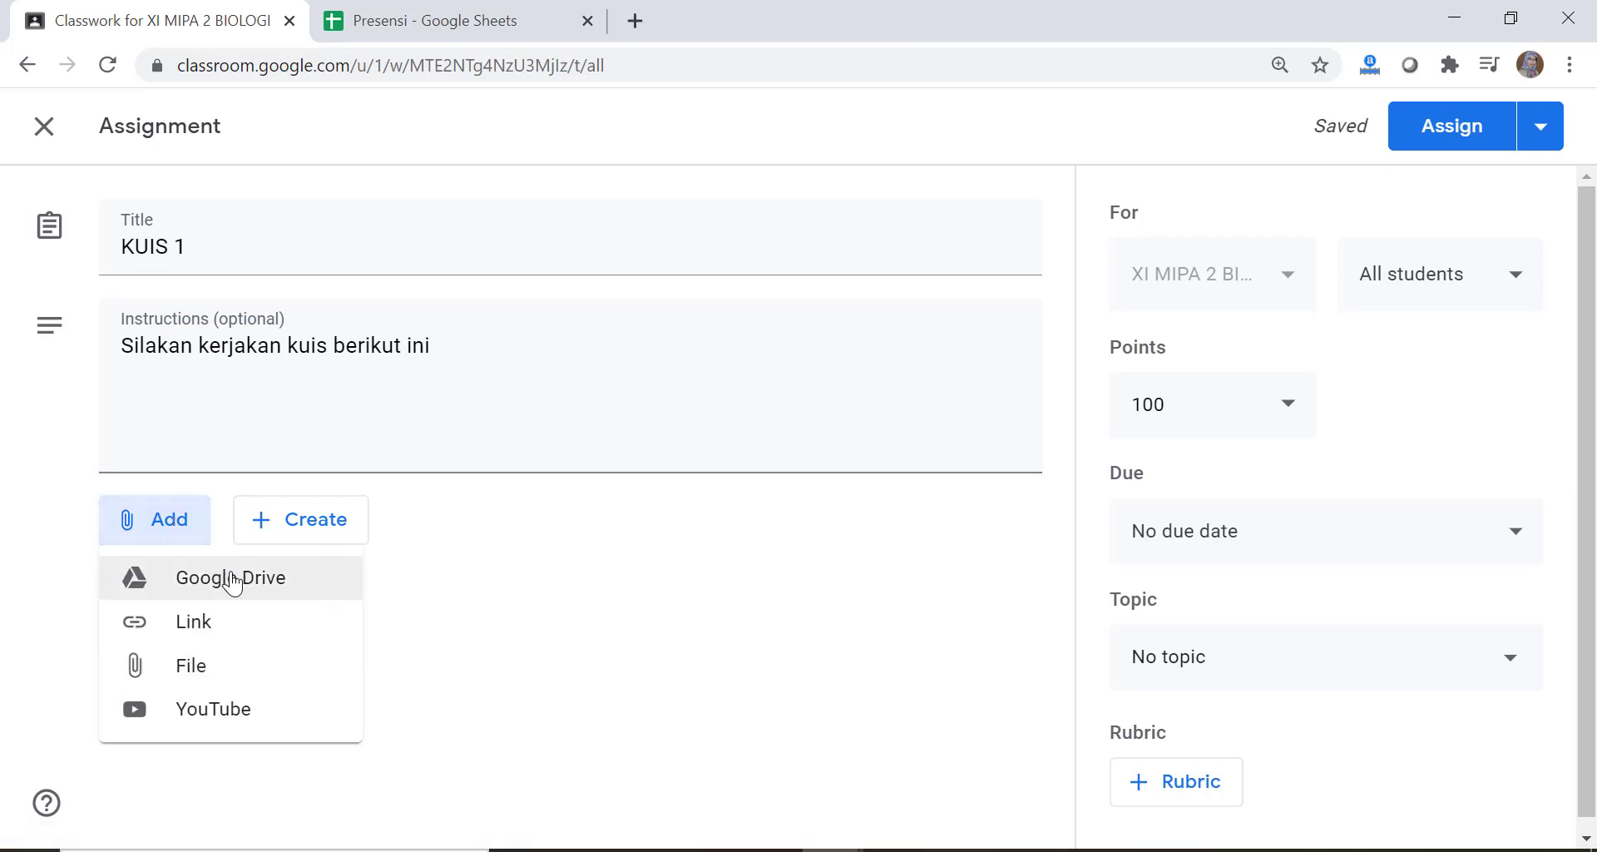
click(231, 580)
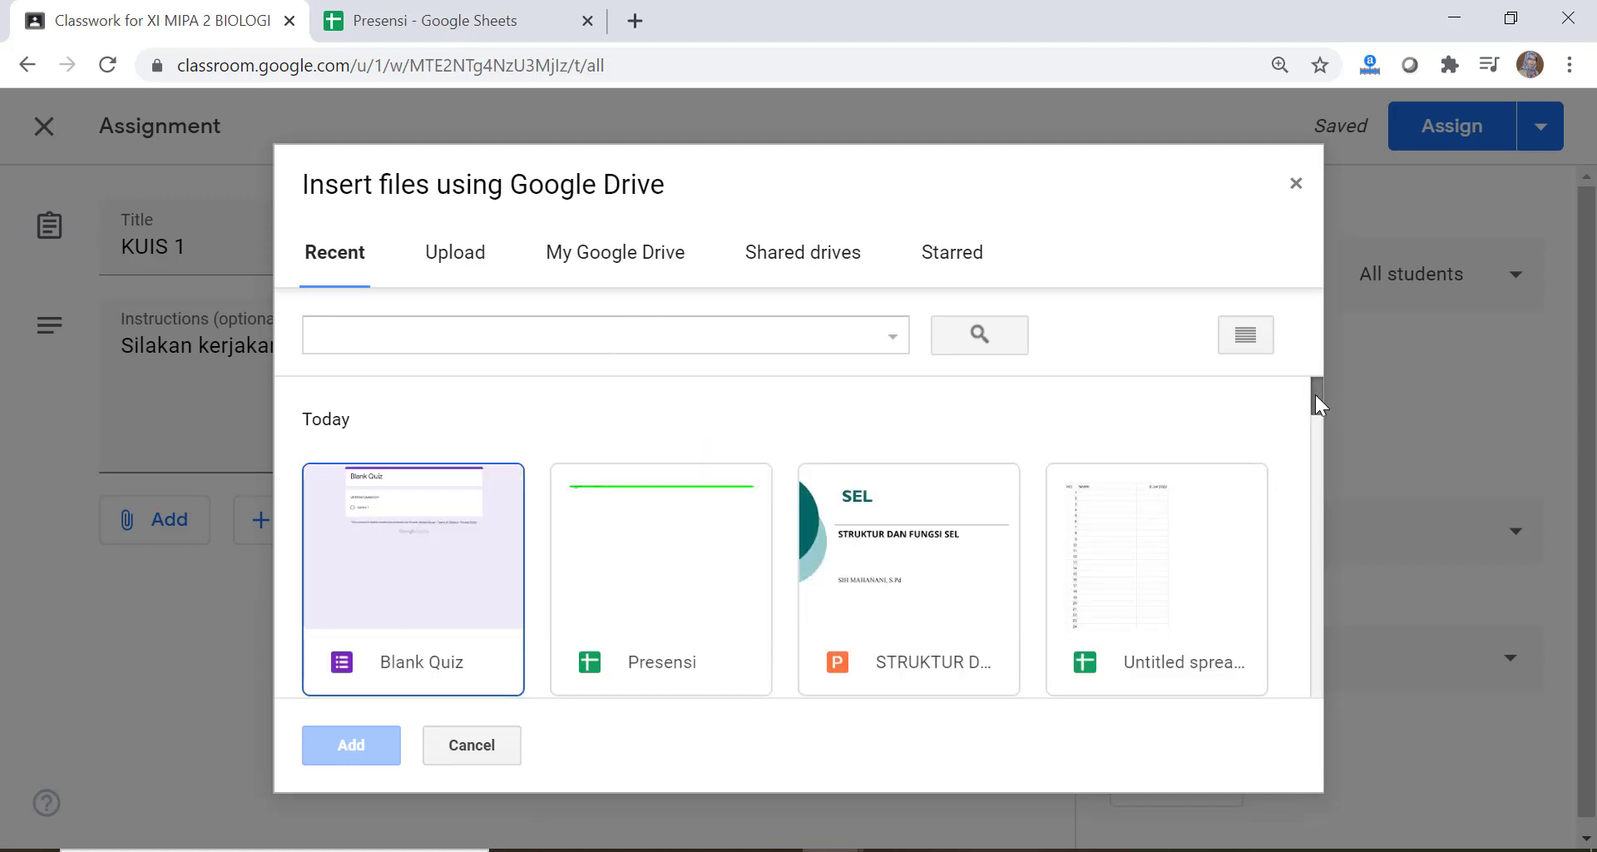
mouse_move(1315, 394)
mouse_down()
mouse_move(1315, 429)
mouse_move(1315, 410)
mouse_up()
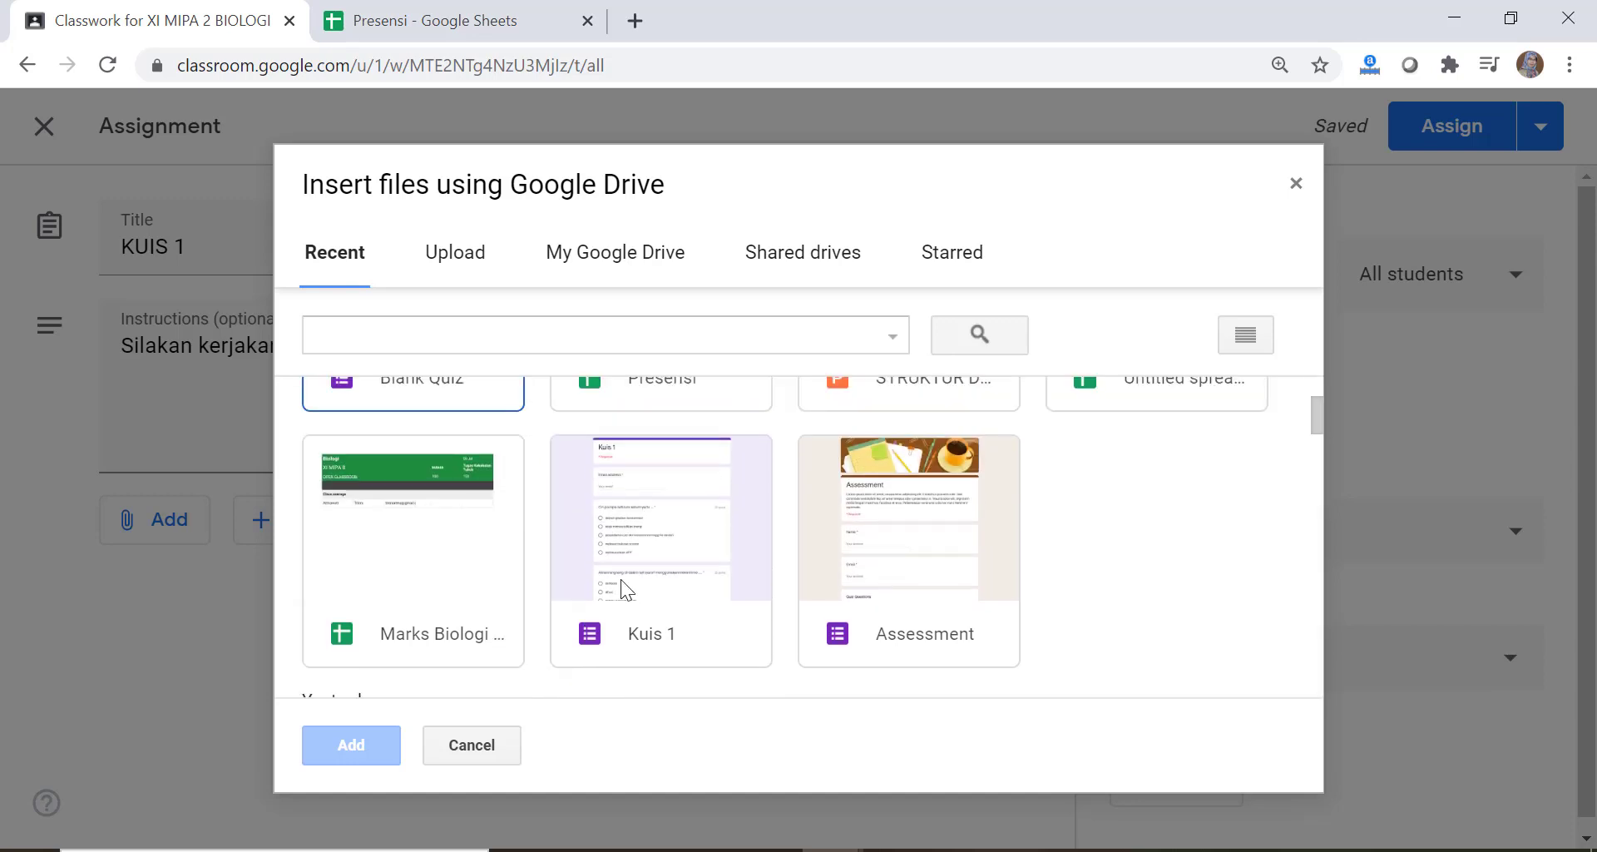
click(666, 547)
click(362, 732)
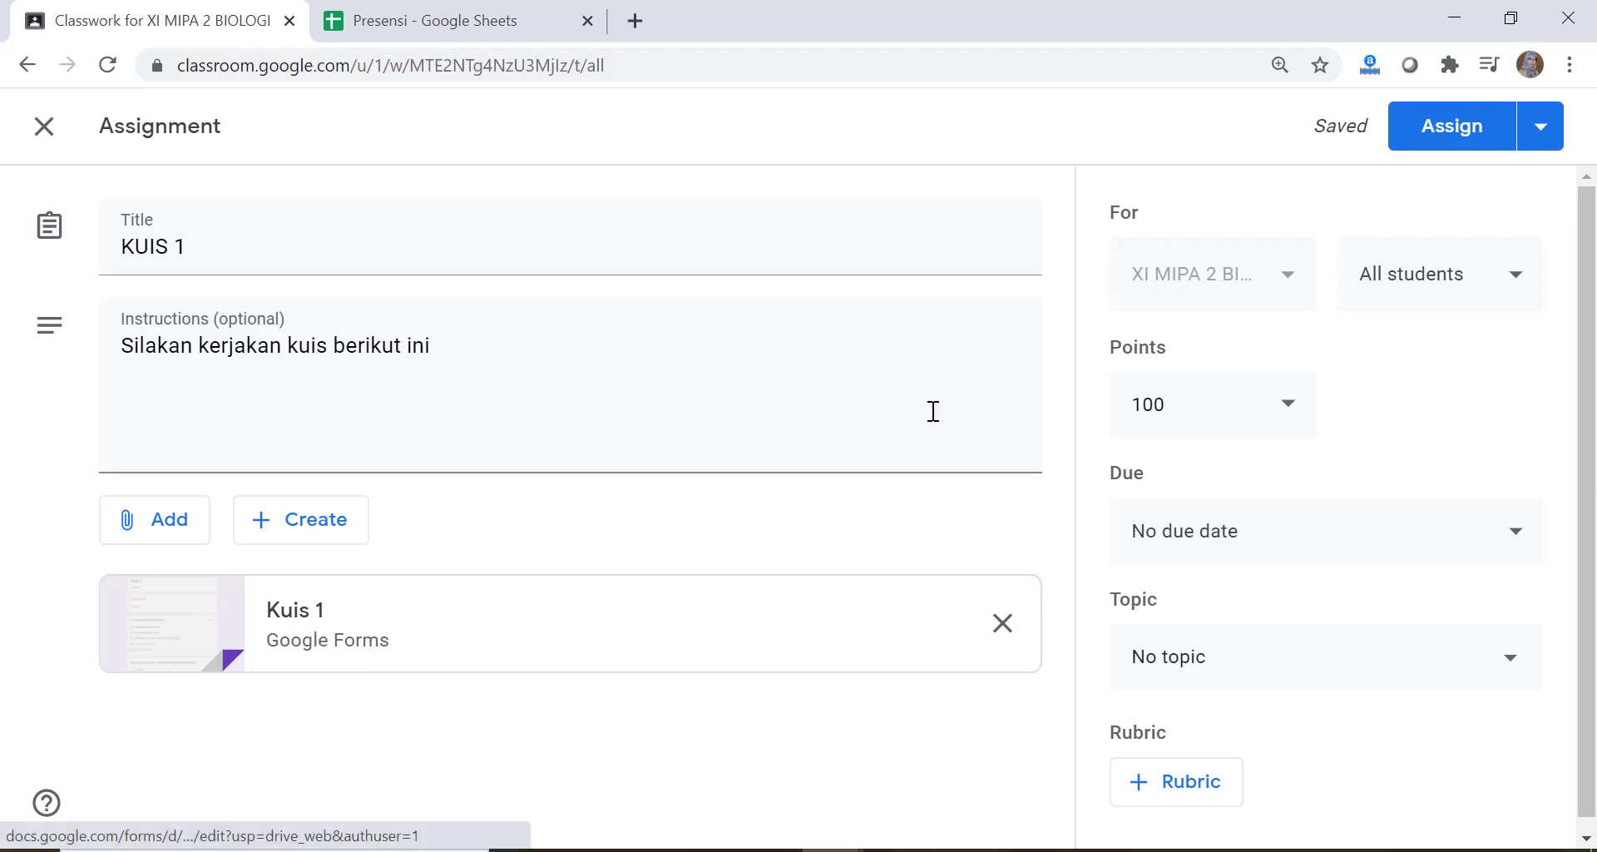
click(1217, 404)
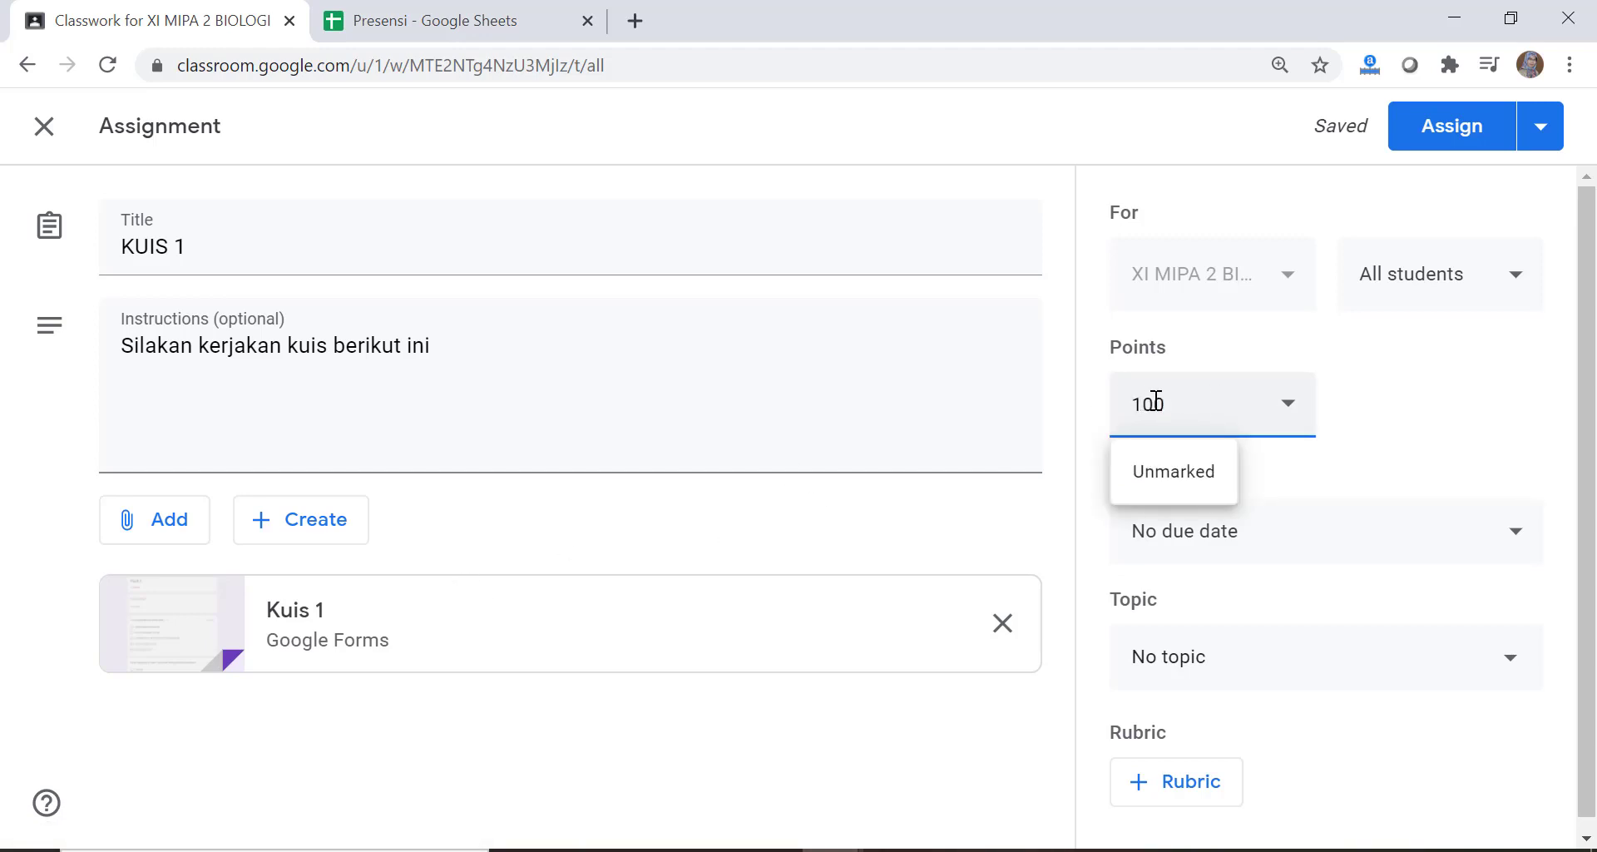
key(Delete)
text(5)
key(BackSpace)
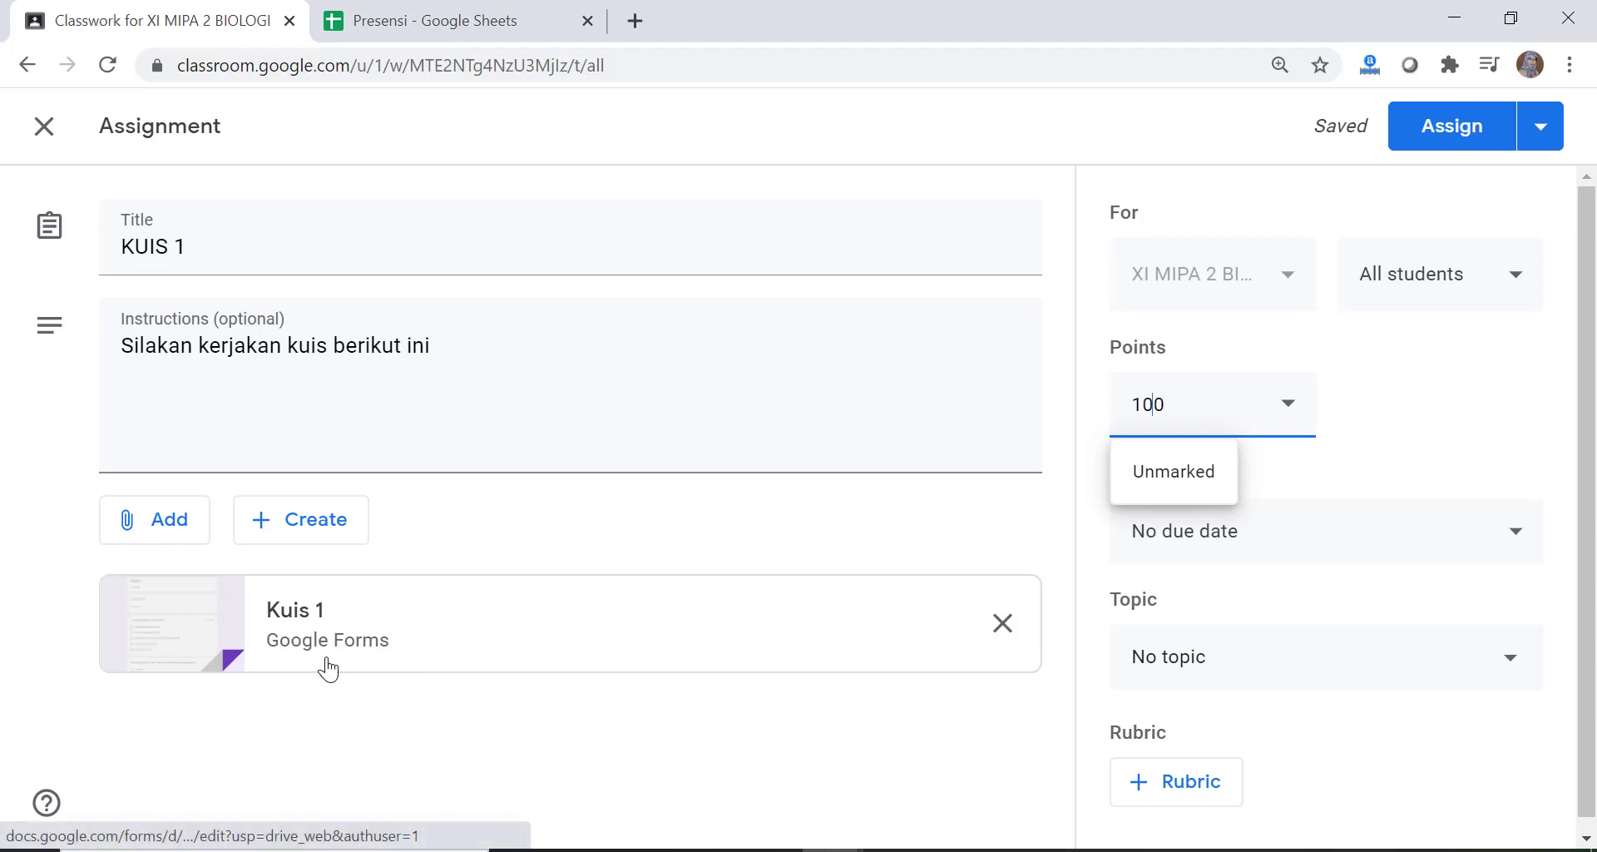
click(1469, 403)
Set the quiz's due date to 10 Jul 2020 at 12:00 and its topic to KD 3.1 STRUKTUR DAN FUNGSI SEL
click(1504, 539)
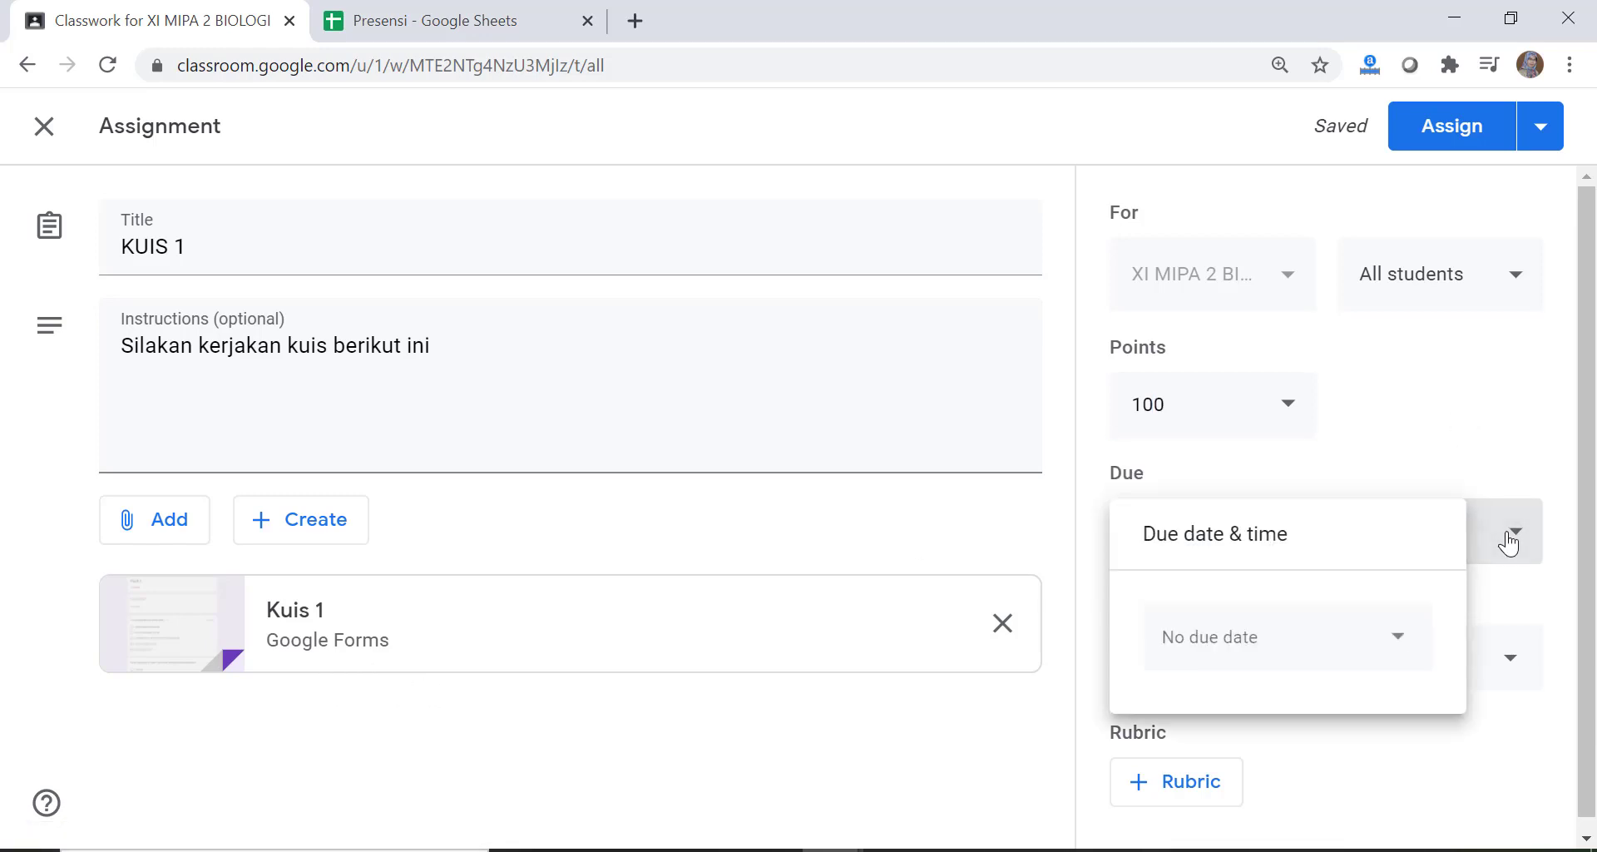
click(1400, 641)
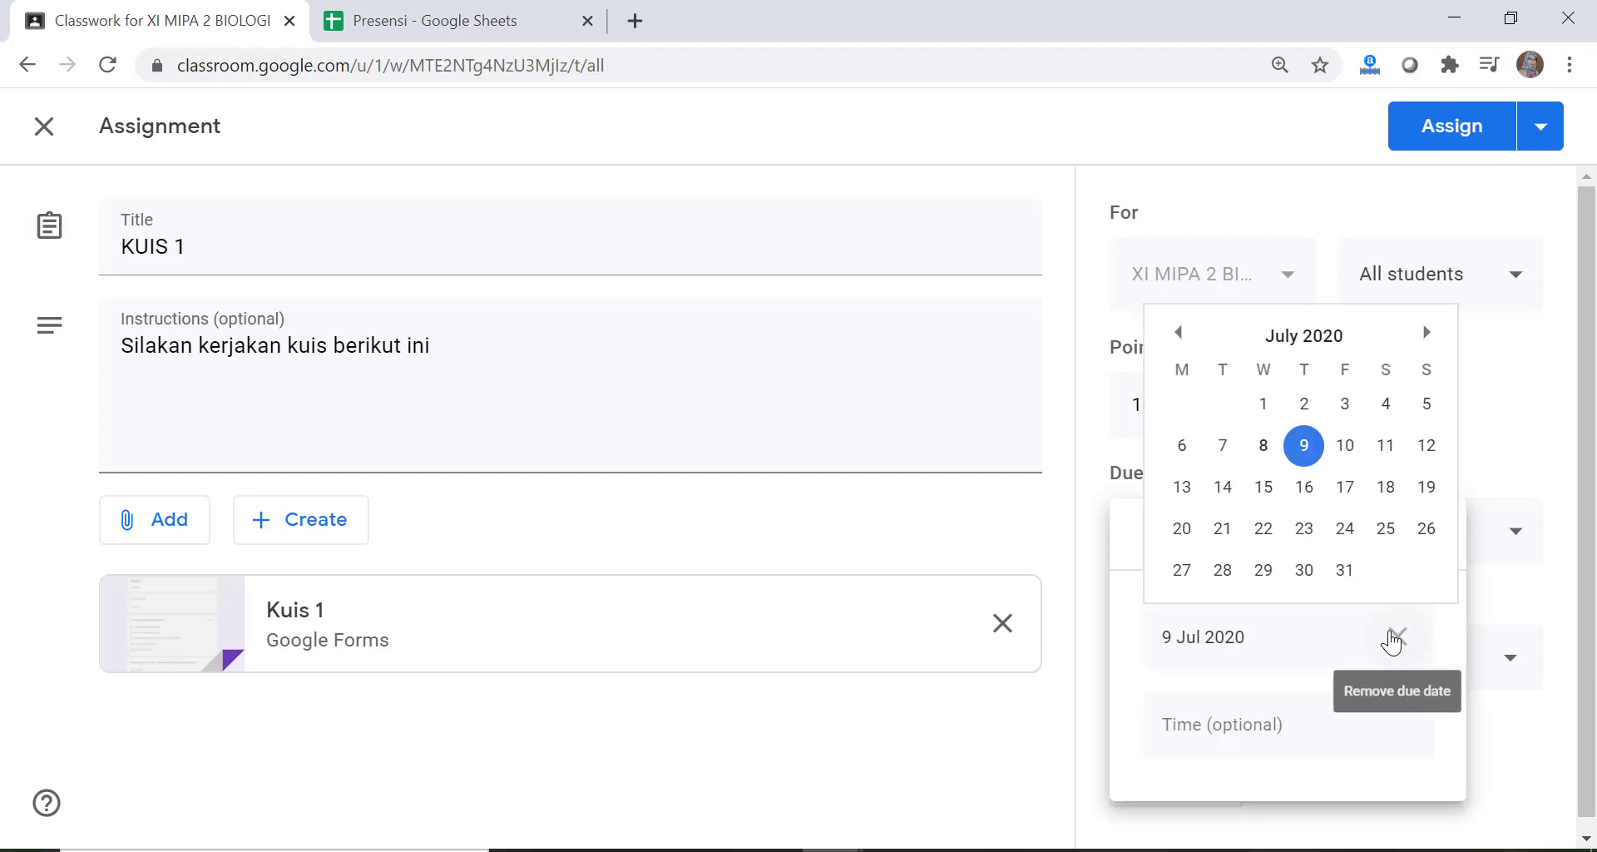
click(1345, 447)
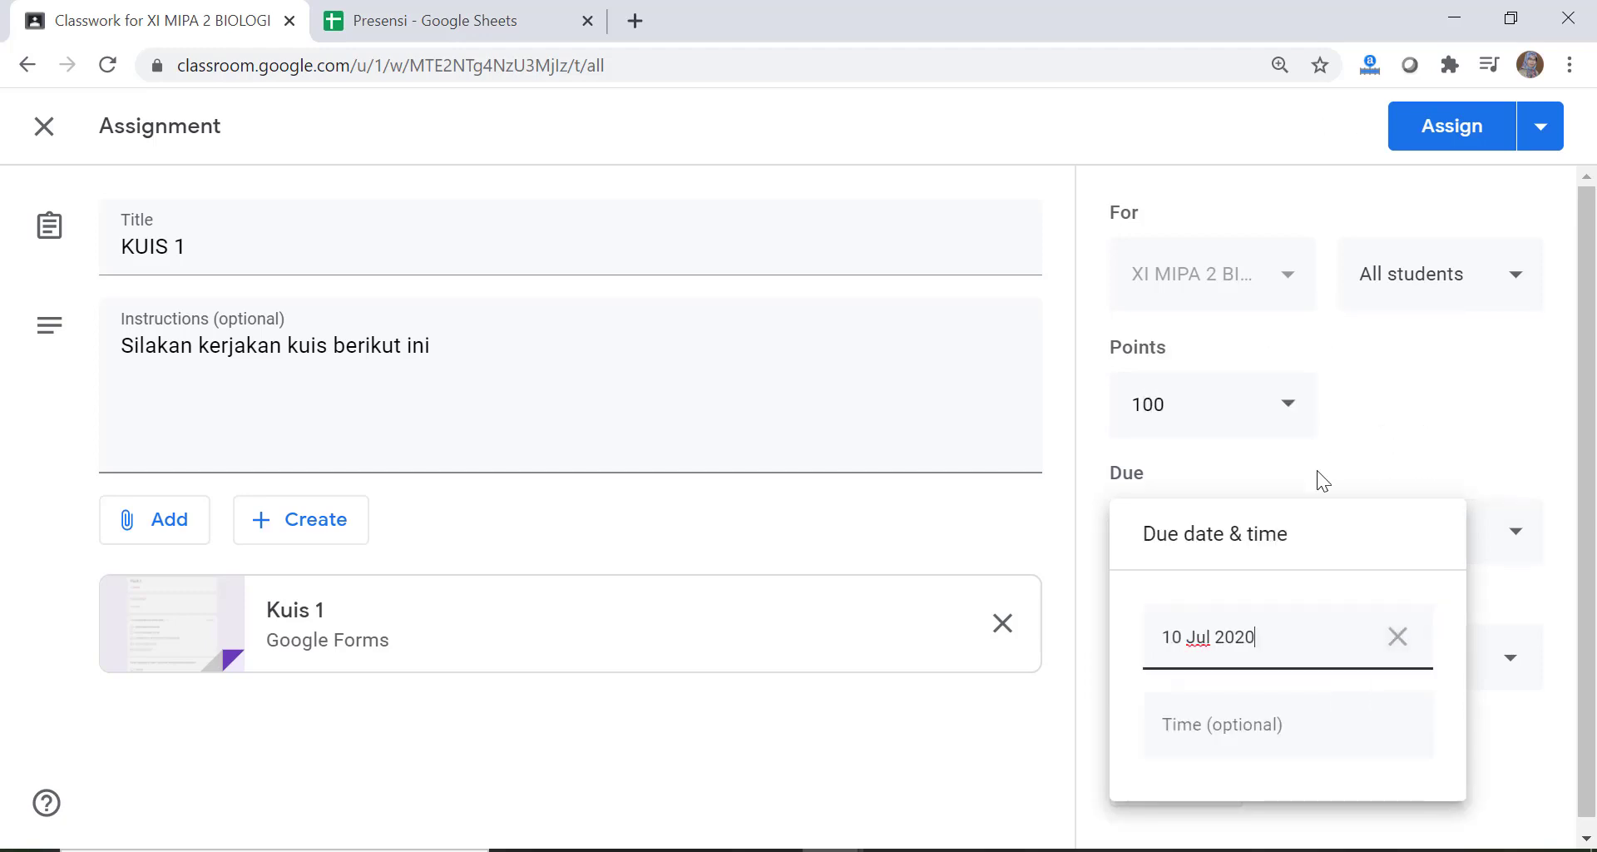
click(1207, 730)
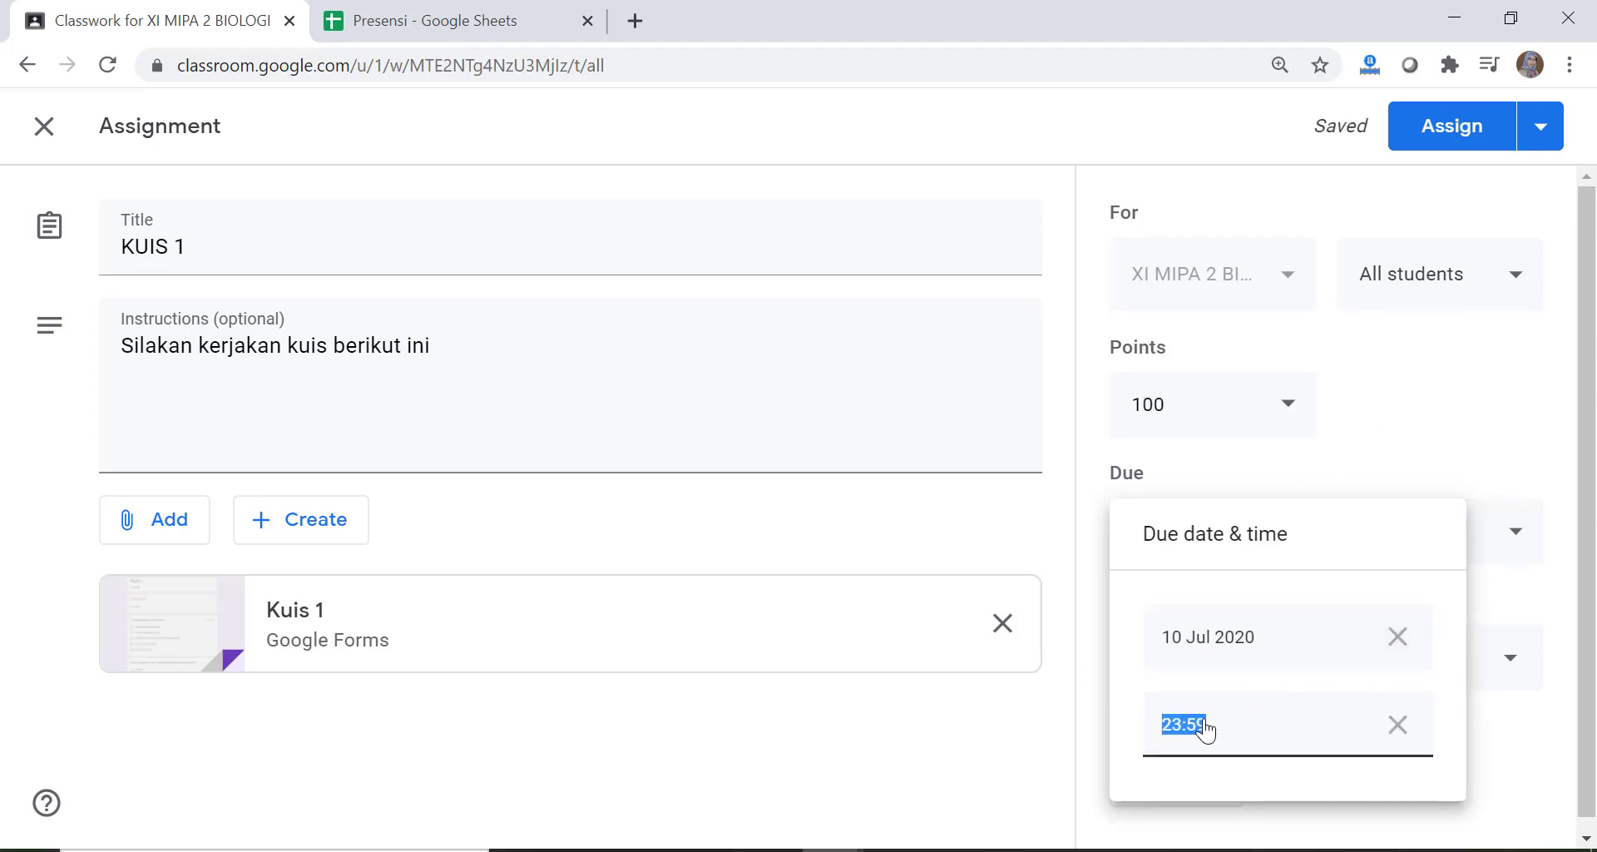
text(12:00)
click(1572, 674)
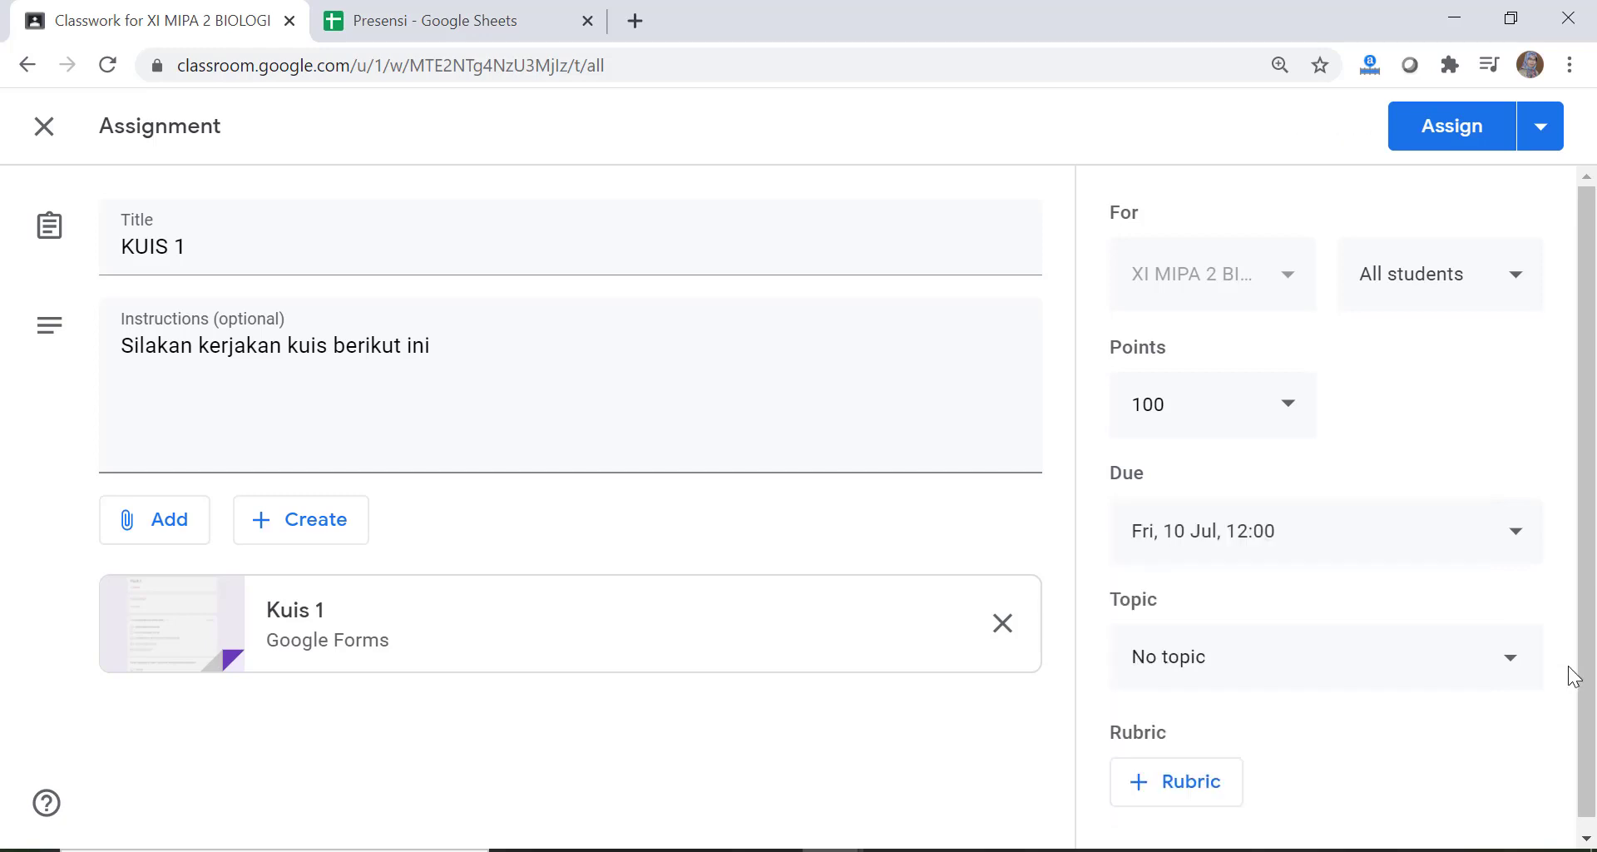
click(1511, 664)
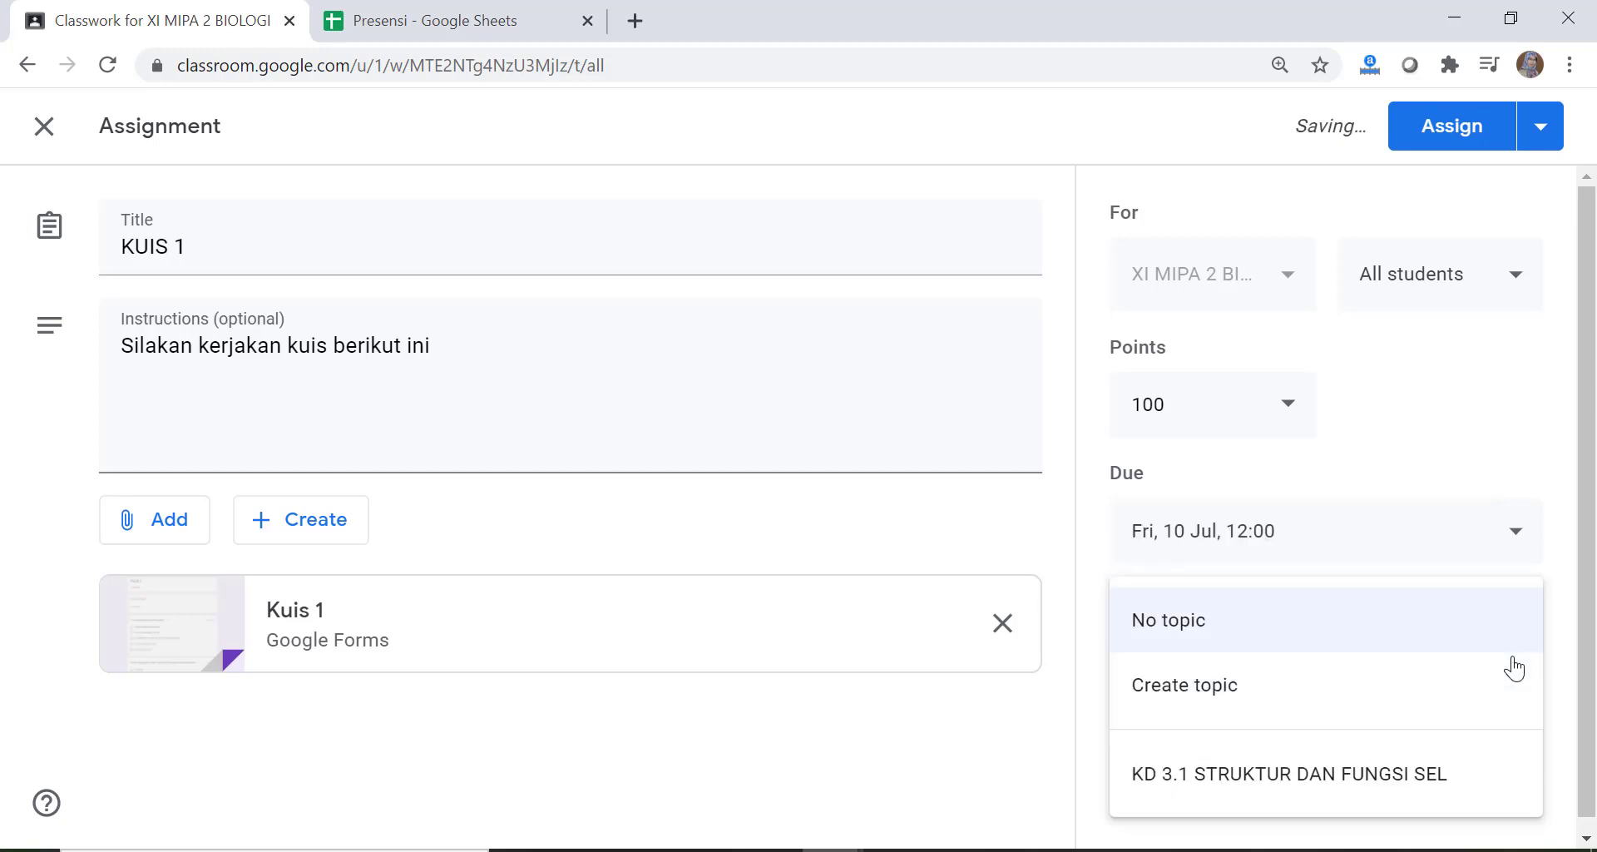
click(1324, 777)
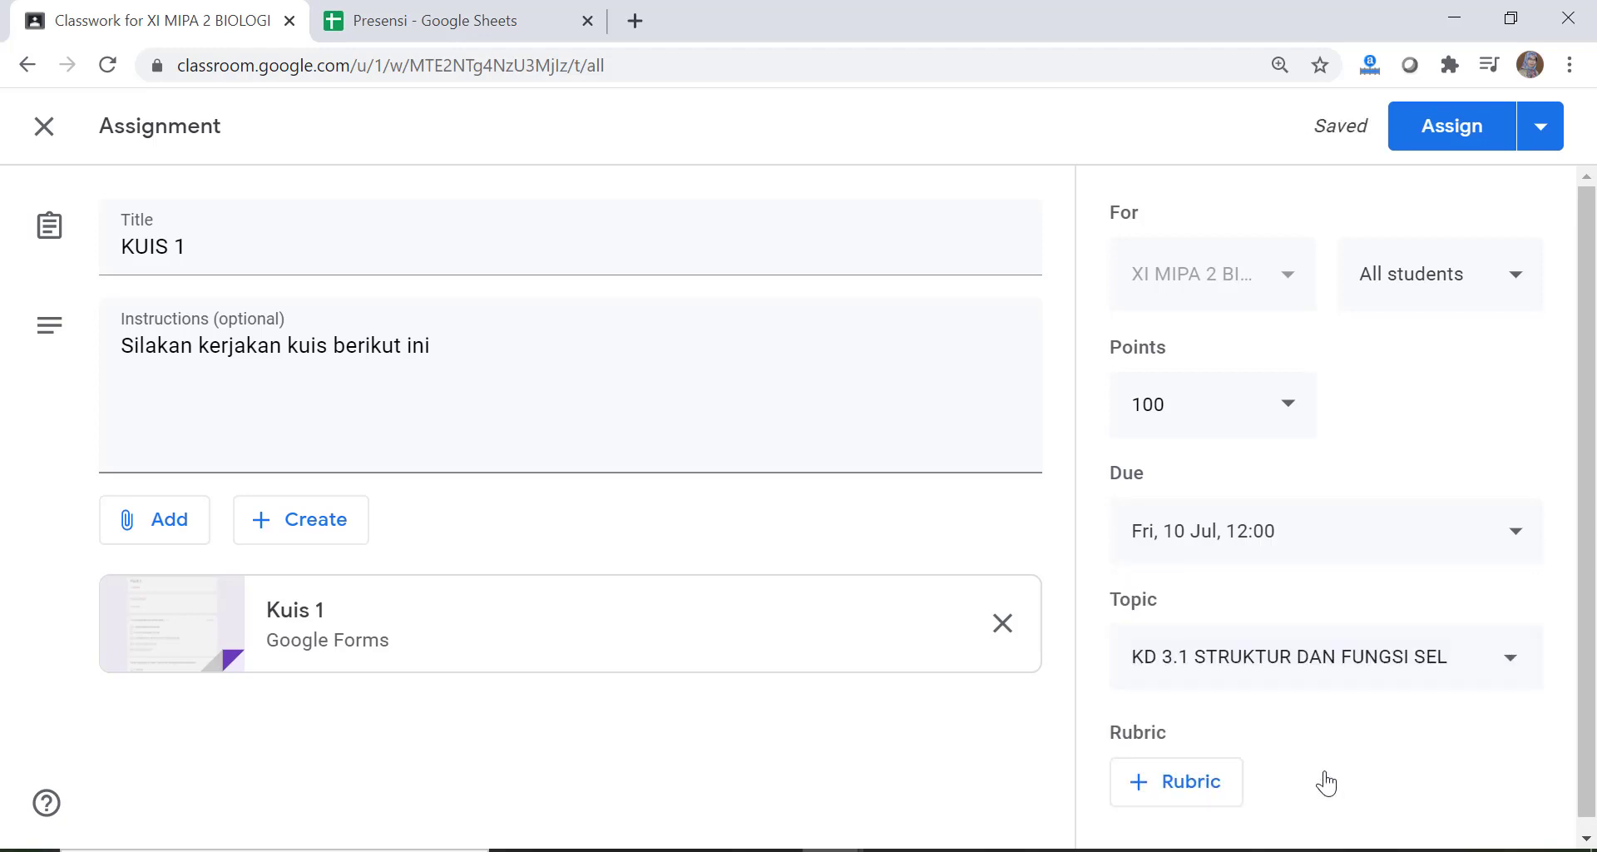
Assign KUIS 1 to the class and place it between MATERI 1 and the attendance assignment
click(1456, 143)
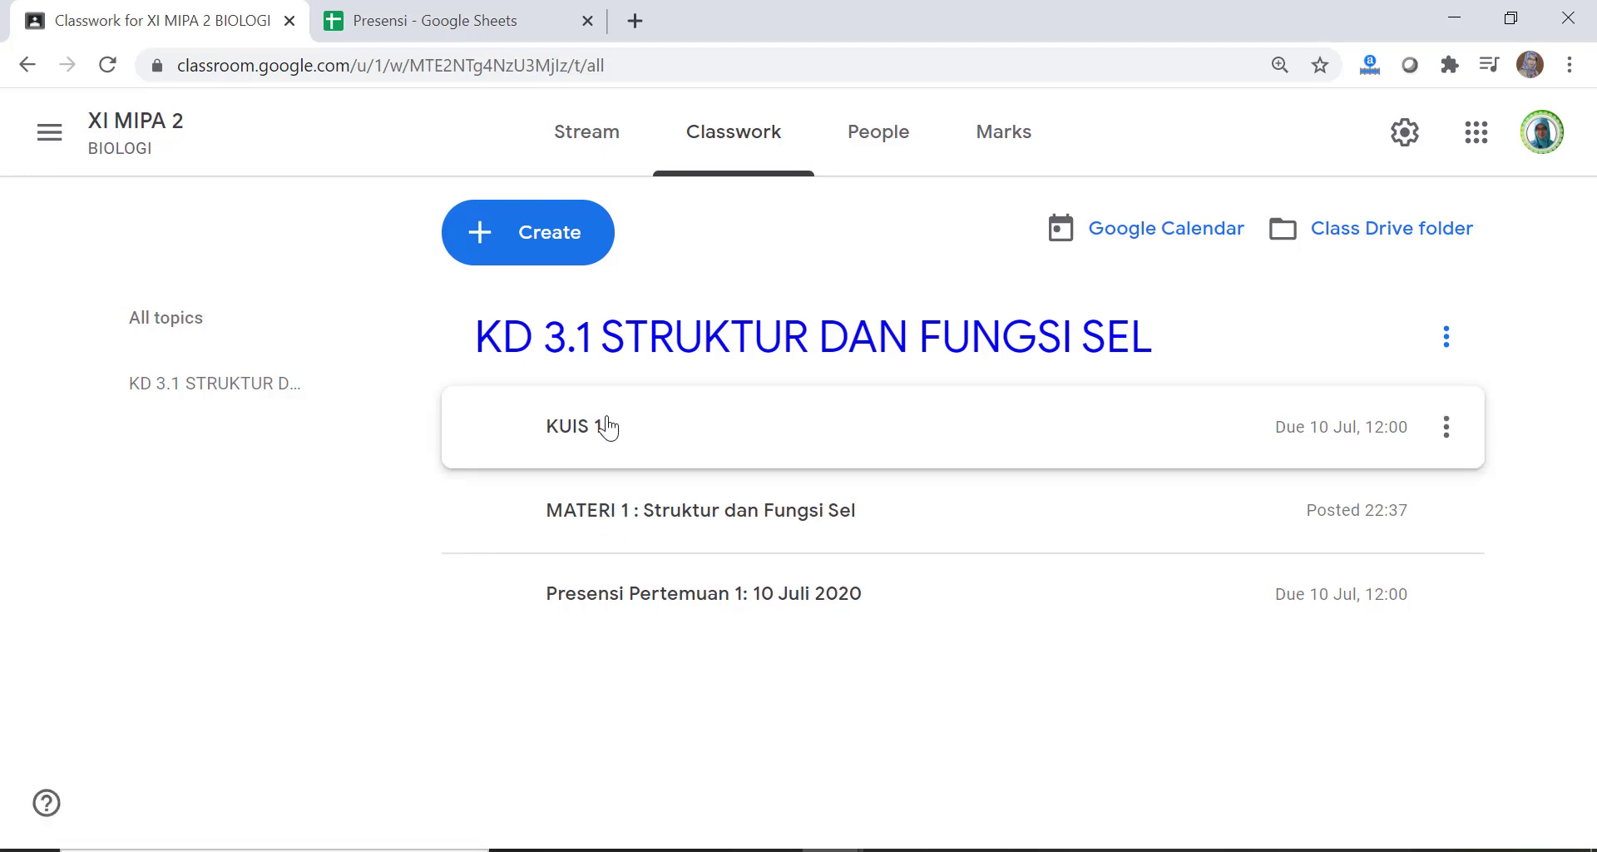
drag(607, 426, 720, 480)
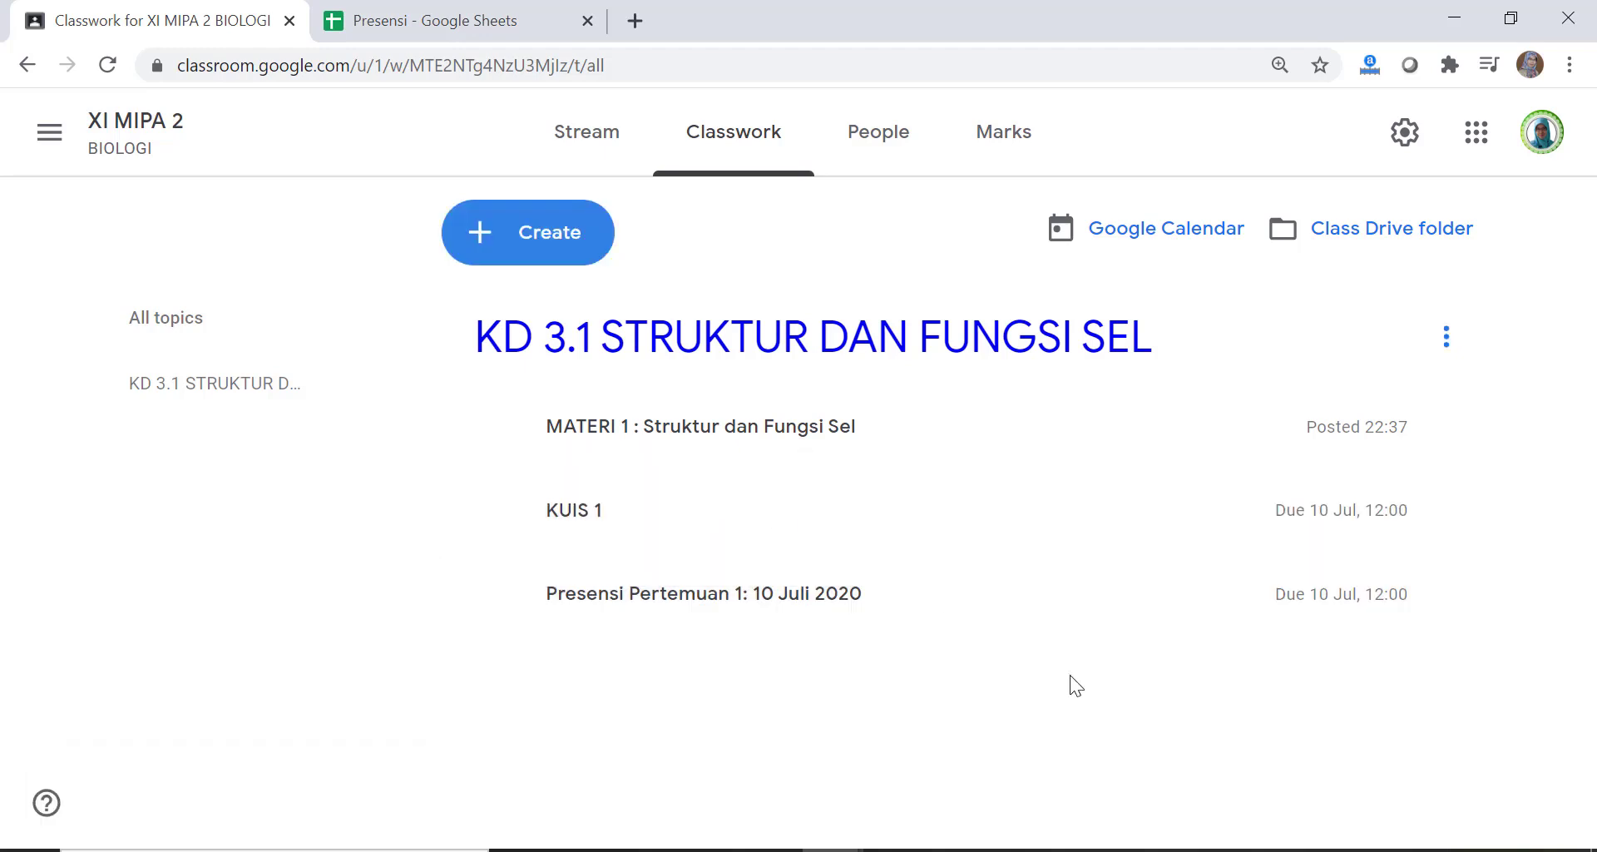